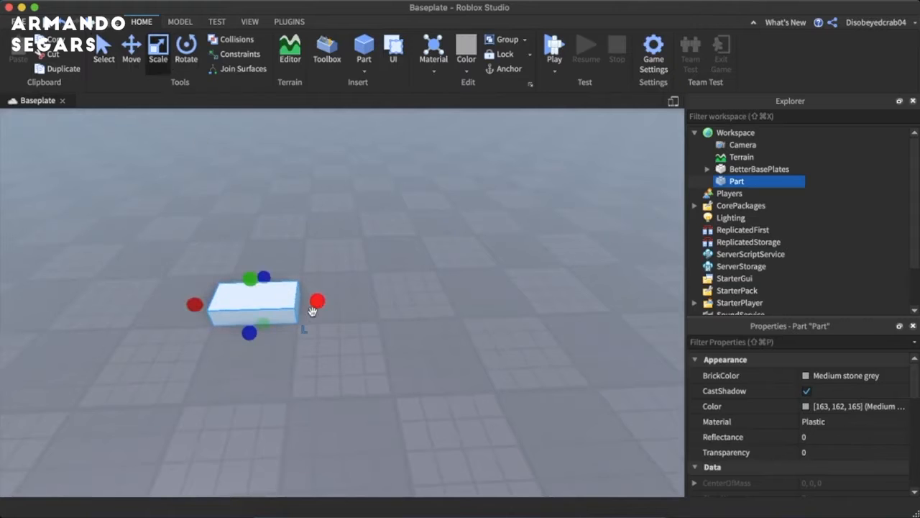
- Scale the part lengthwise in both directions into a long, narrow bar
drag(312, 310, 395, 289)
scroll(390, 294, down, 4)
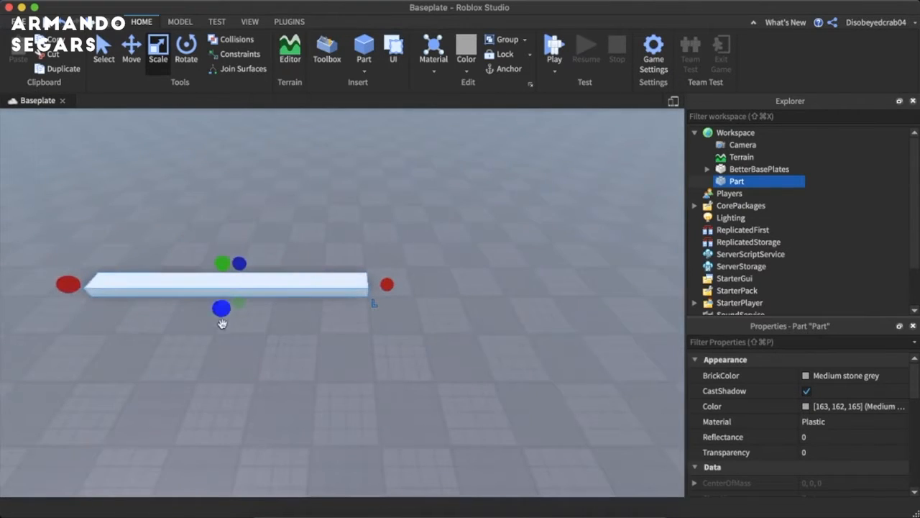
click(361, 308)
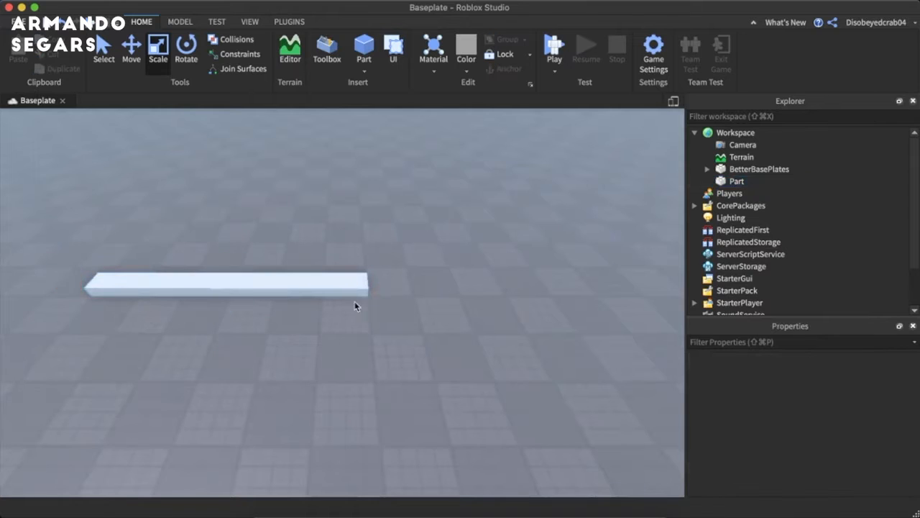
- View the baseplate texture choices in the Better Baseplate plugin and close it without changing the current texture
click(280, 40)
click(287, 35)
click(297, 26)
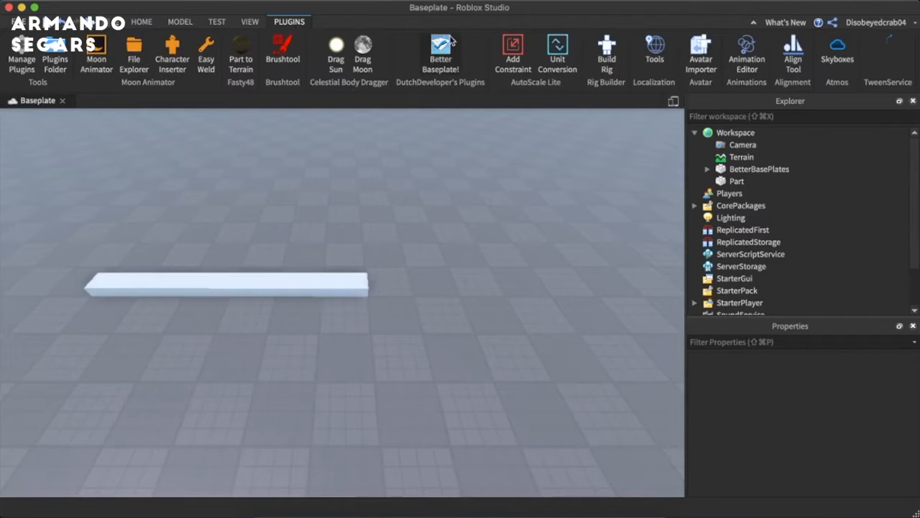
click(435, 58)
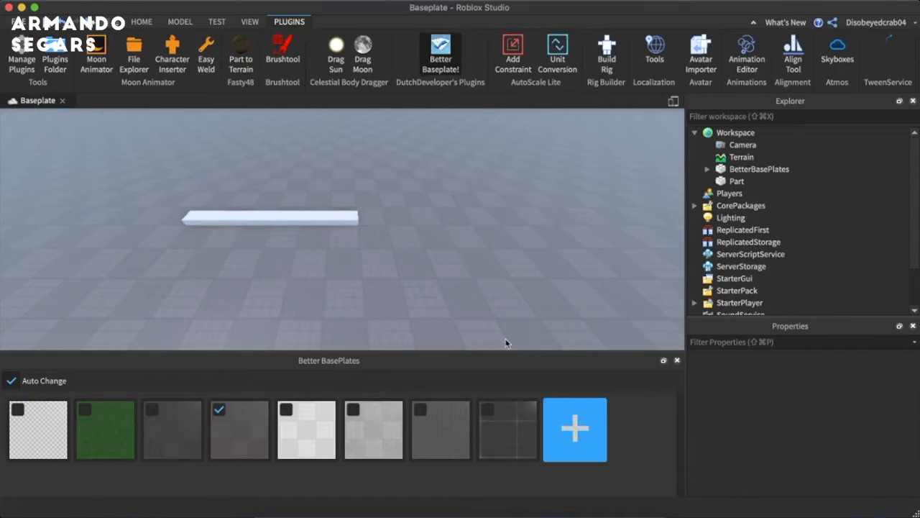
click(676, 361)
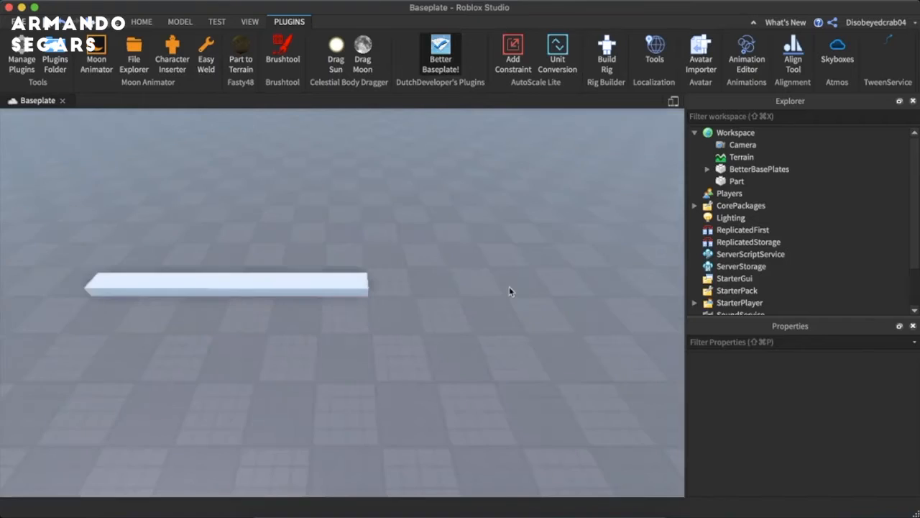
right_drag(510, 287, 509, 286)
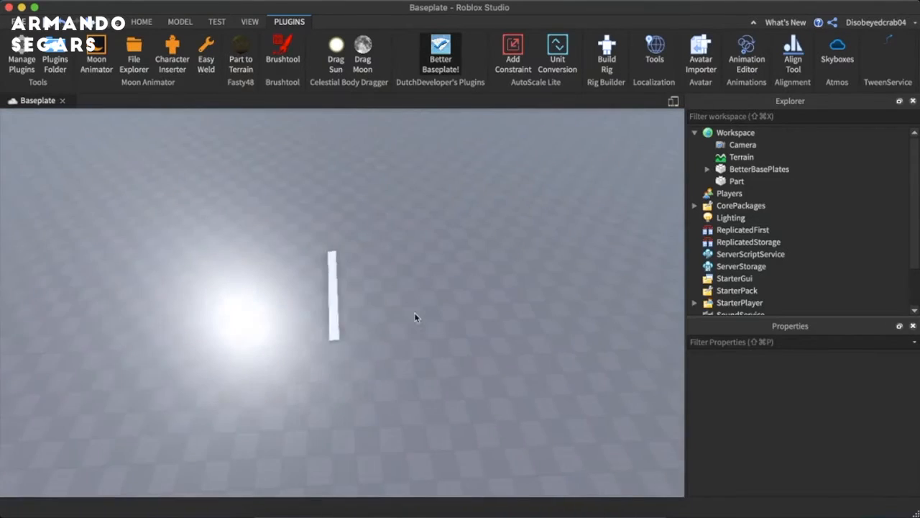
click(329, 291)
drag(358, 309, 419, 264)
right_drag(472, 263, 499, 261)
key(super+z)
- Widen the long bar along its short side to form a broad road slab
key(w)
key(a)
key(s)
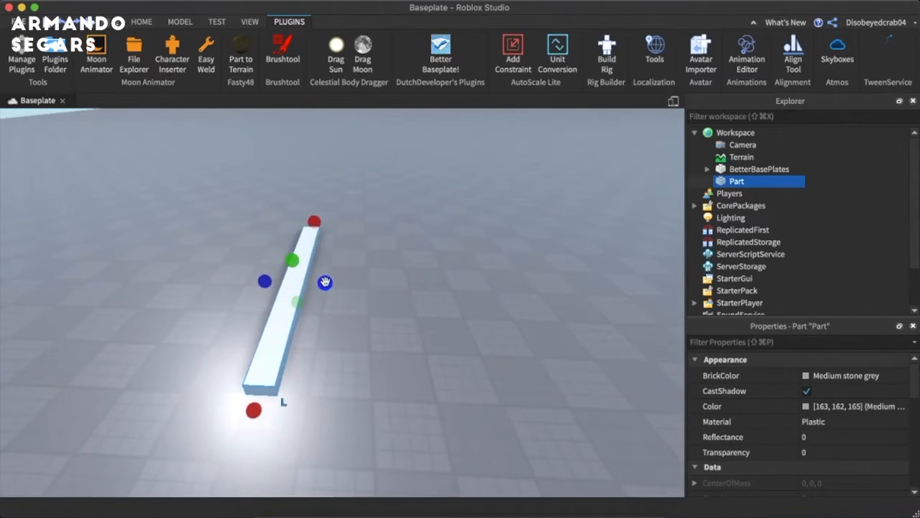
drag(325, 282, 346, 284)
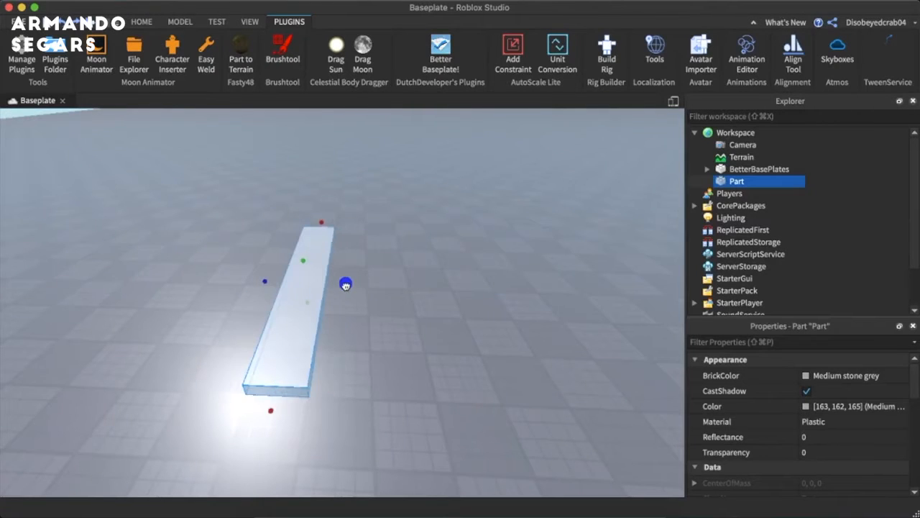
click(388, 283)
key(w)
right_drag(388, 284, 386, 279)
key(d)
click(389, 286)
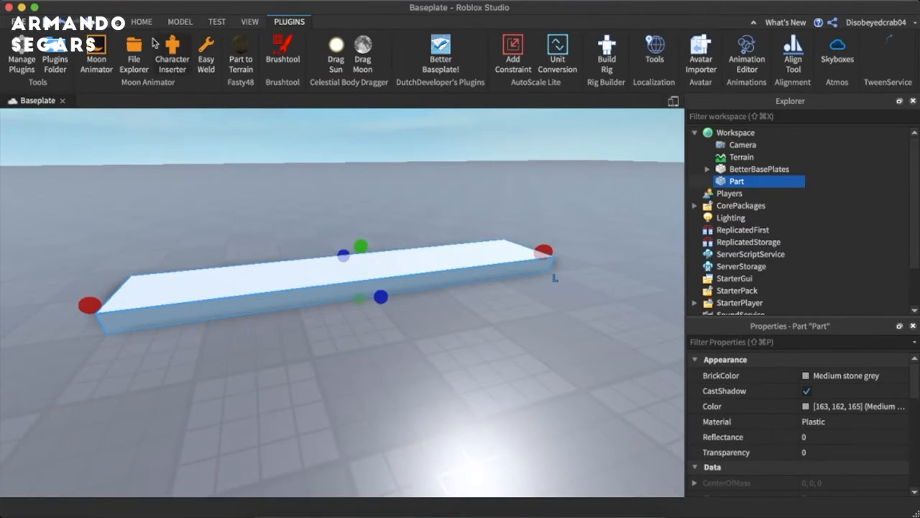
- Set the move snap increment to 0.5 studs and reduce the slab's thickness
click(178, 22)
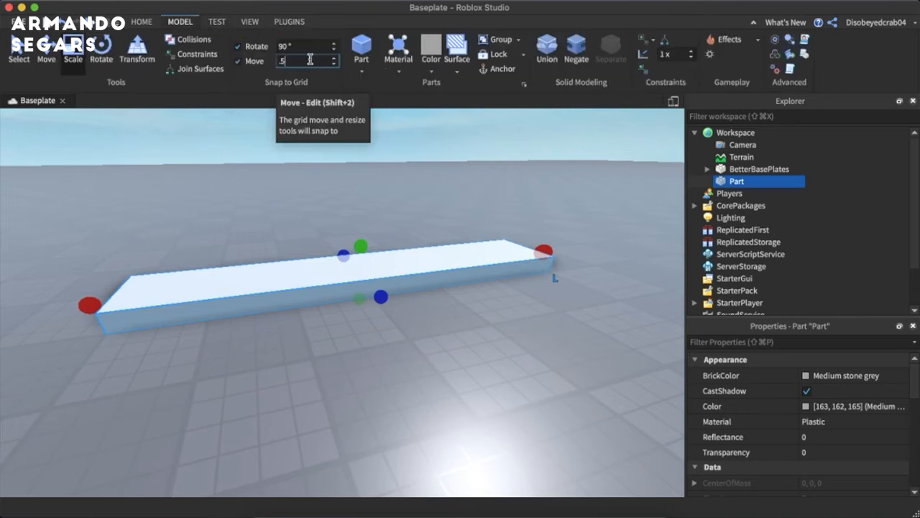
drag(358, 250, 358, 258)
right_drag(386, 253, 391, 256)
click(390, 253)
- Set the slab's material to Concrete and its BrickColor to Dark stone grey
click(710, 182)
click(806, 421)
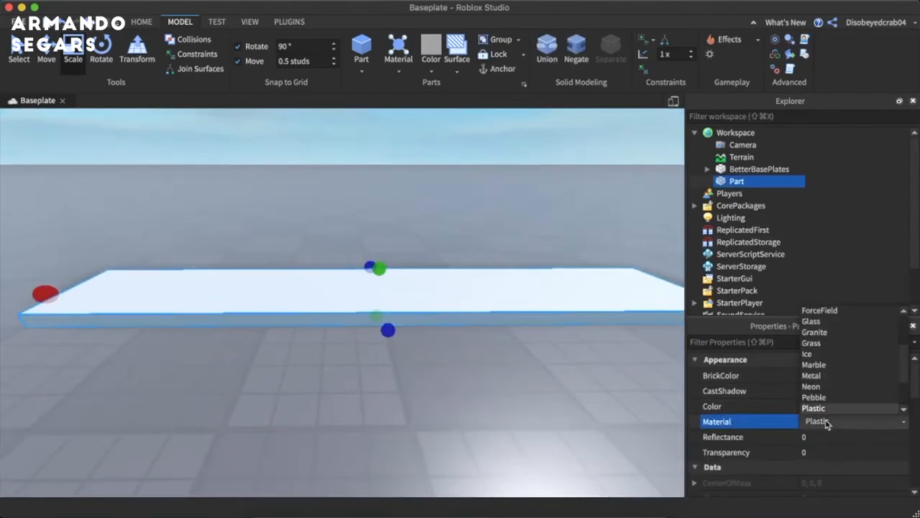
scroll(826, 370, down, 2)
scroll(840, 346, up, 4)
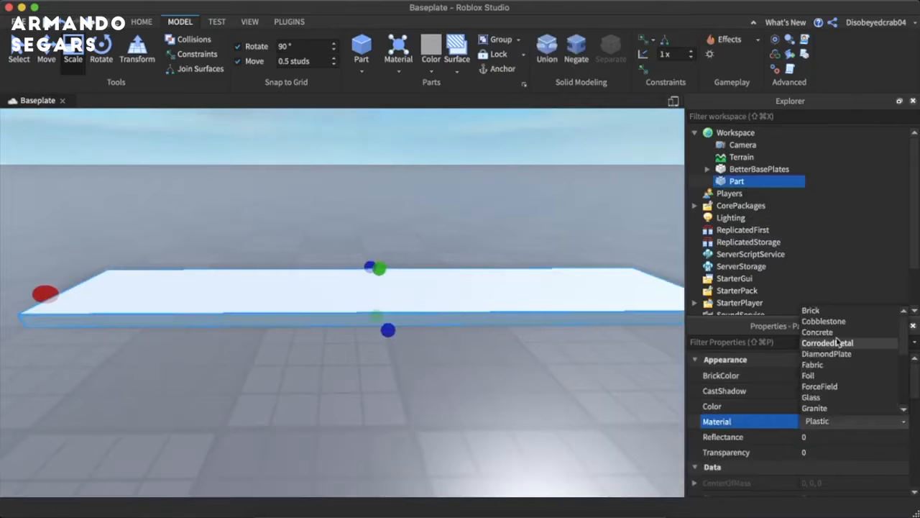
click(818, 332)
click(818, 375)
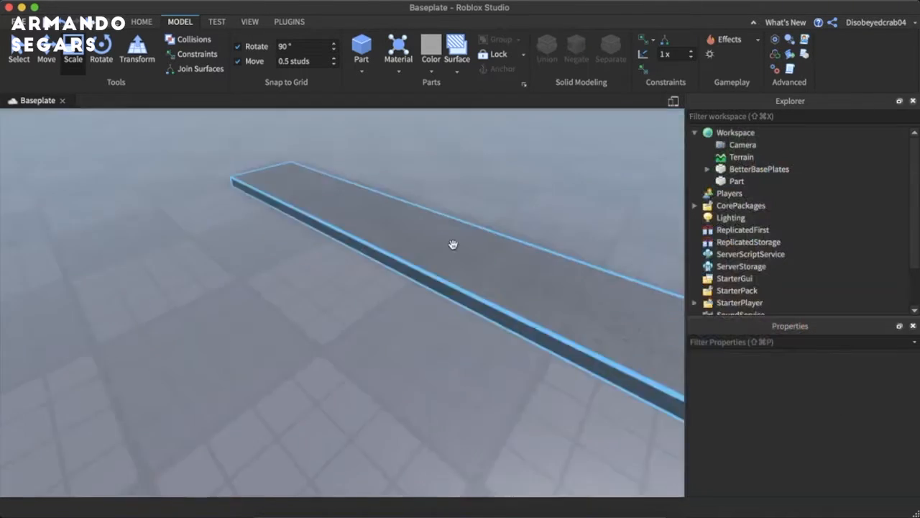
right_drag(452, 243, 431, 252)
scroll(310, 264, up, 3)
scroll(310, 264, down, 5)
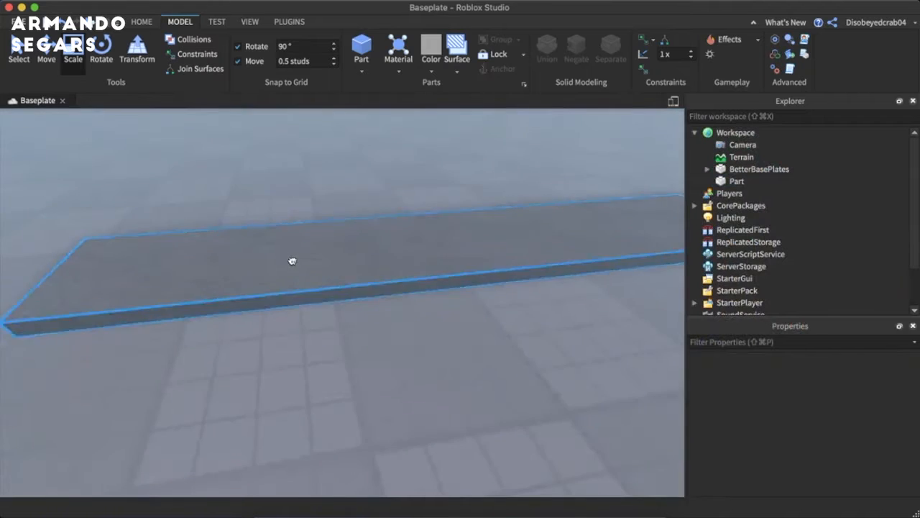
- Duplicate the road slab and shorten the copy to a small section near the slab's middle
click(292, 263)
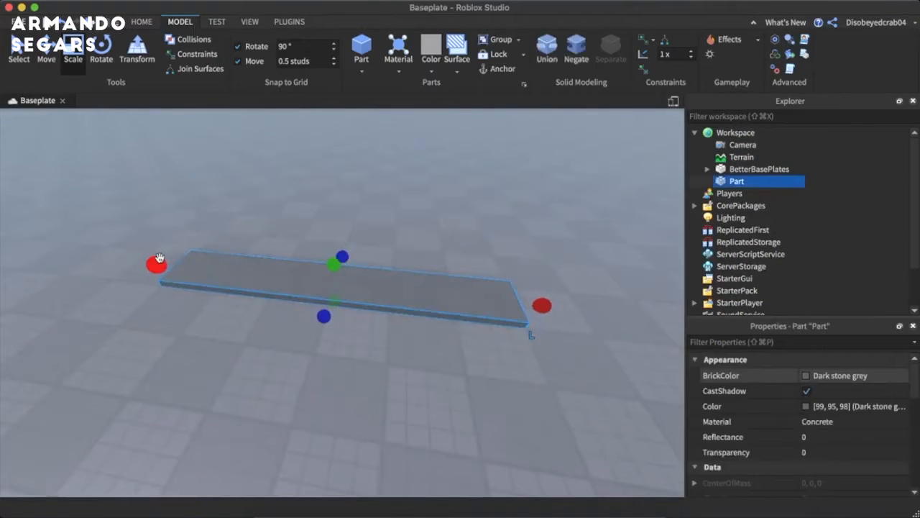
key(super+d)
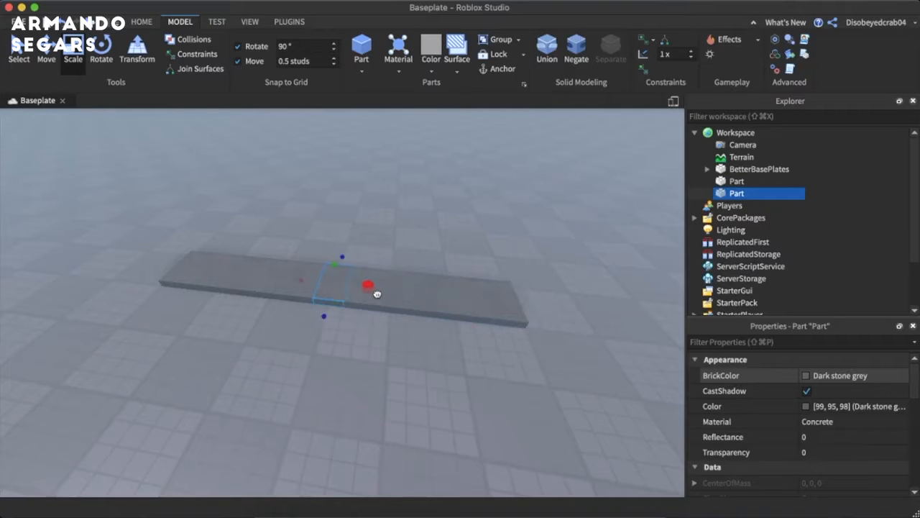
right_drag(378, 296, 351, 284)
scroll(380, 285, up, 4)
key(a)
key(d)
scroll(351, 284, up, 3)
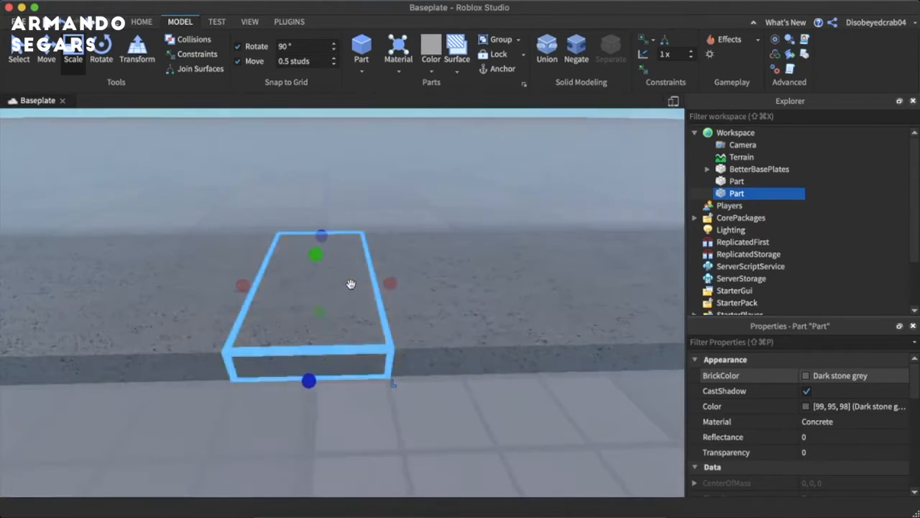
- Narrow the copied section to a thin strip across the slab and raise its top above the road surface
drag(390, 282, 317, 288)
right_click(317, 288)
click(278, 192)
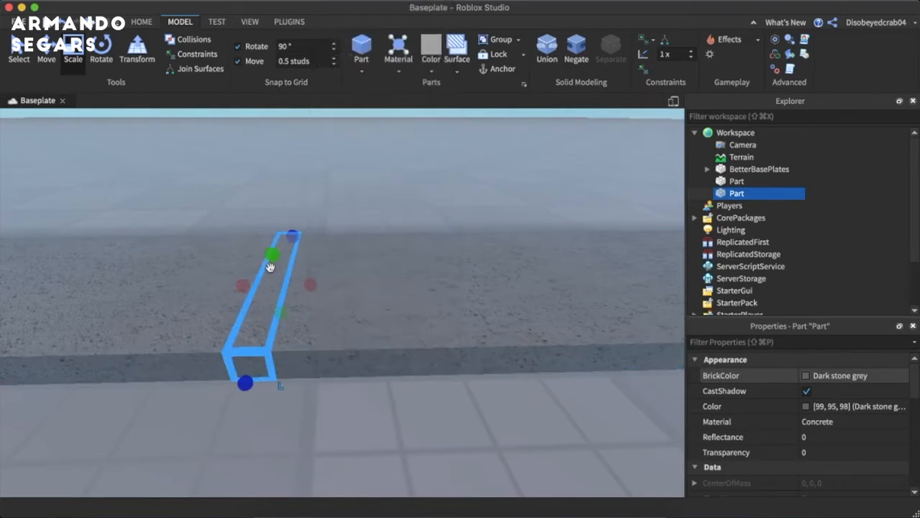
drag(271, 254, 271, 239)
- Duplicate the thin strip and move the copy sideways to sit parallel to the first with a gap between them
click(46, 51)
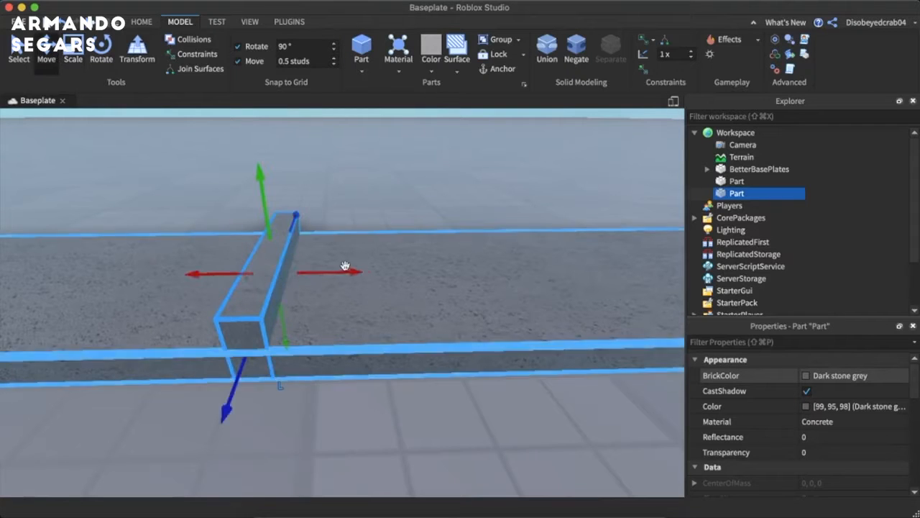
key(super+d)
drag(333, 267, 385, 273)
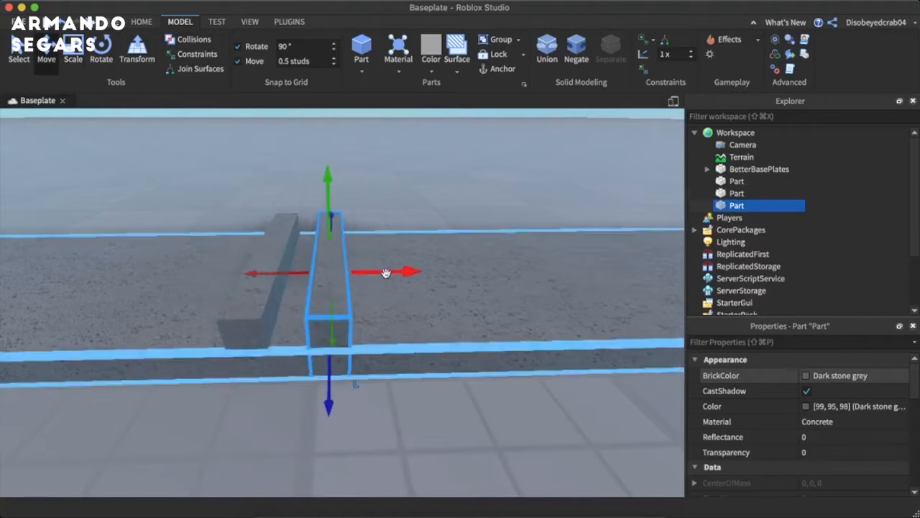
click(427, 184)
scroll(426, 185, down, 10)
scroll(426, 185, up, 10)
scroll(427, 189, down, 5)
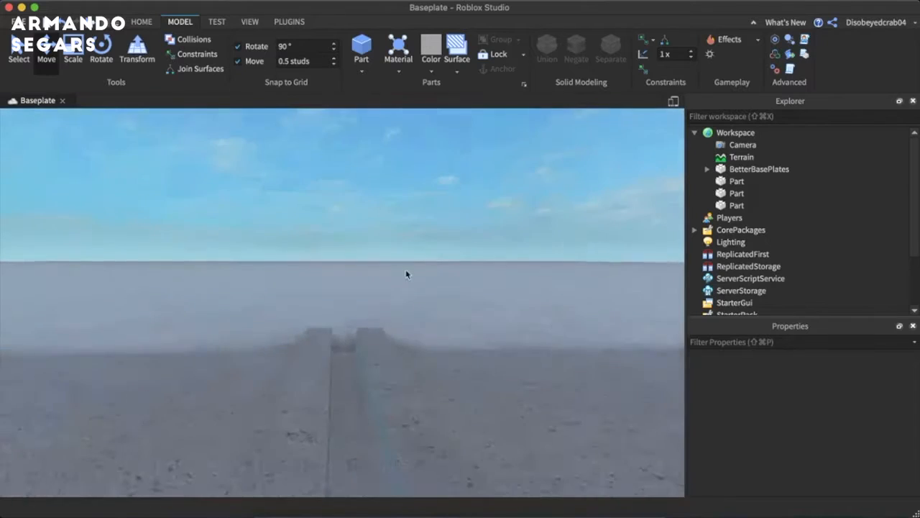
- Turn off move snapping and delete the original strip, keeping the copy
click(369, 335)
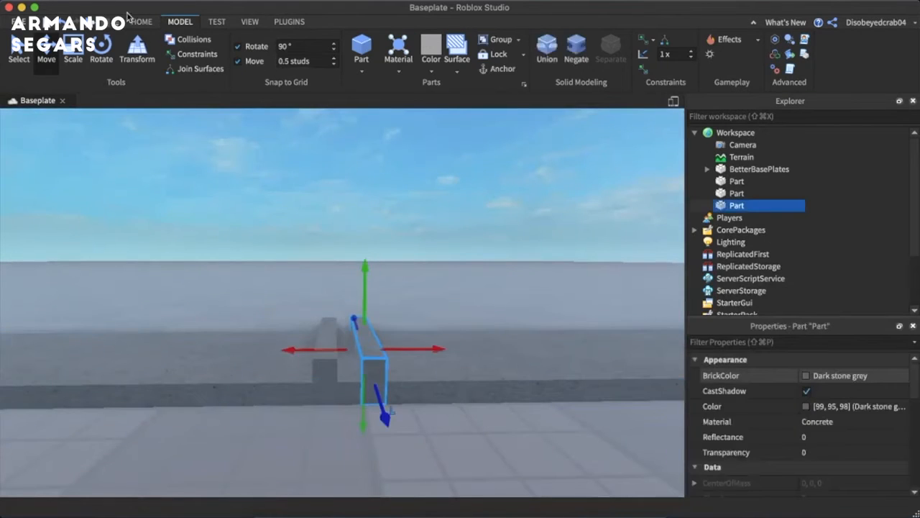
click(69, 66)
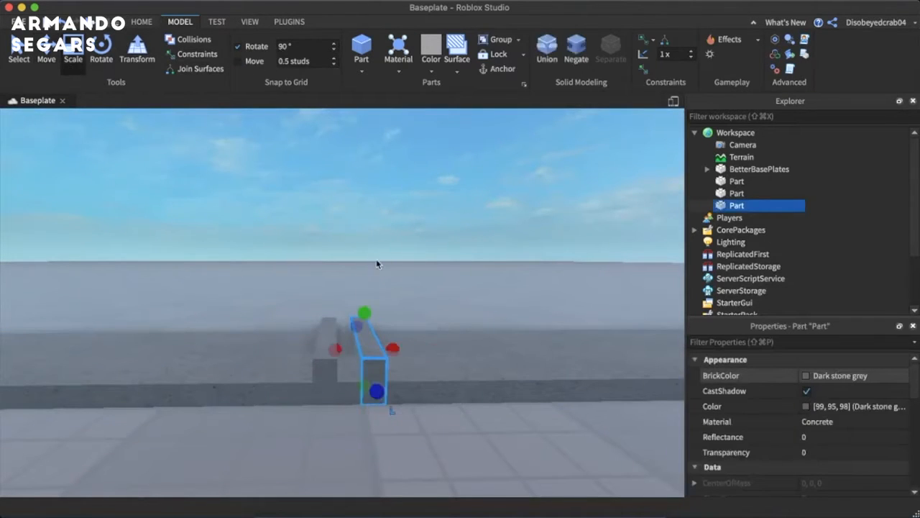
click(317, 371)
key(Delete)
- Scale the remaining strip's height down until its top sits only slightly above the road surface
click(368, 328)
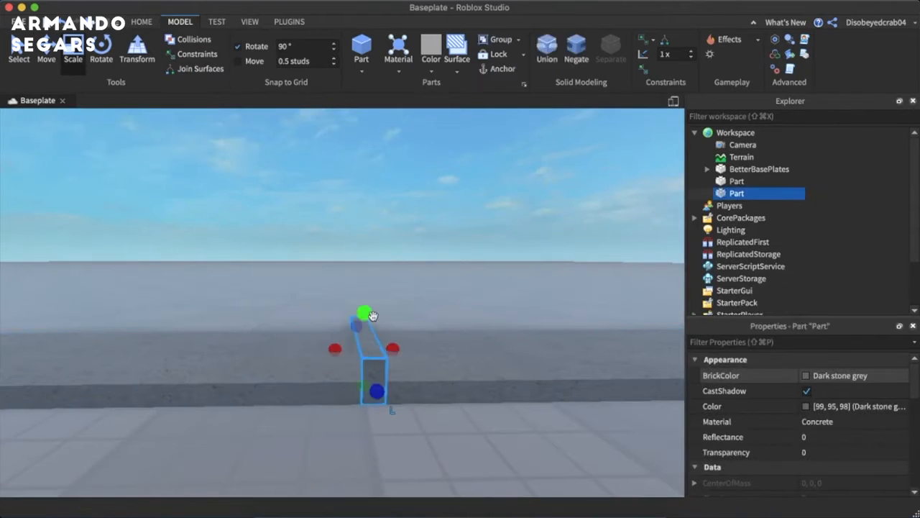
click(397, 322)
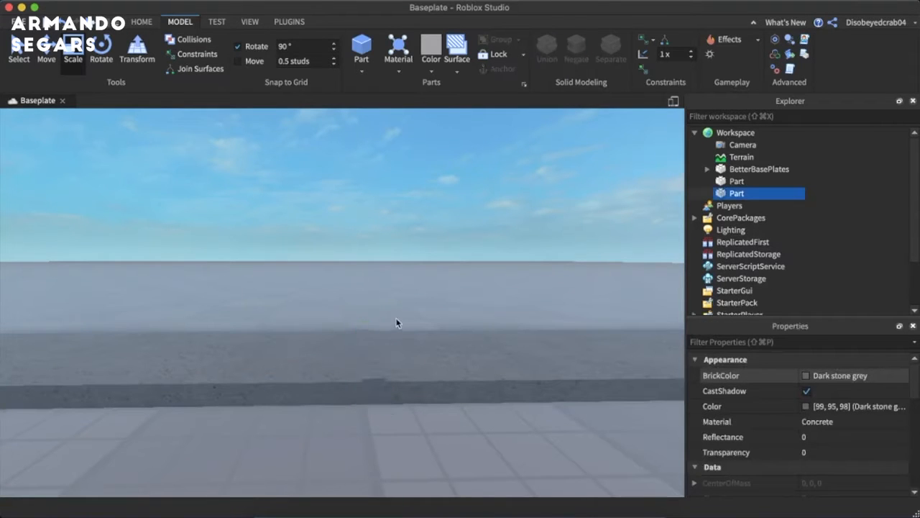
scroll(397, 320, up, 6)
right_drag(399, 317, 381, 340)
scroll(398, 323, down, 10)
scroll(411, 310, up, 5)
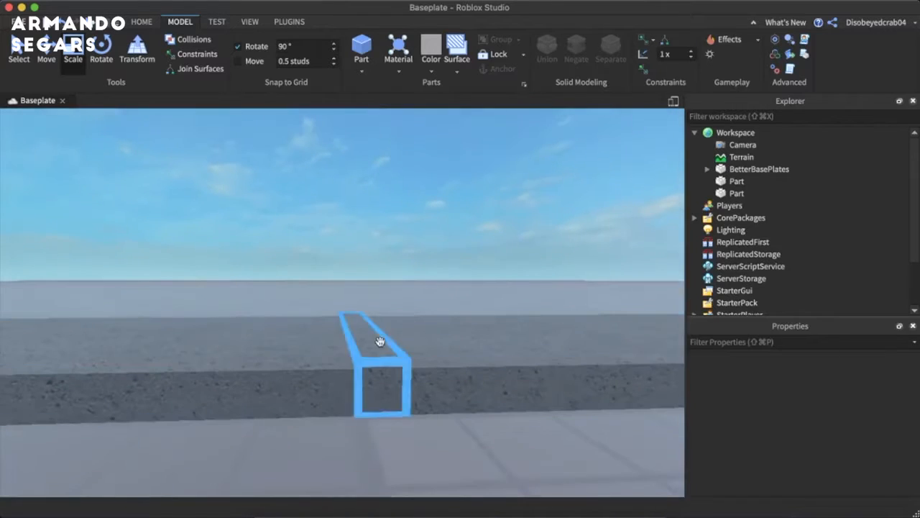
- Turn move snapping back on, duplicate the lowered strip and move the copy alongside it, leaving a small gap
click(363, 330)
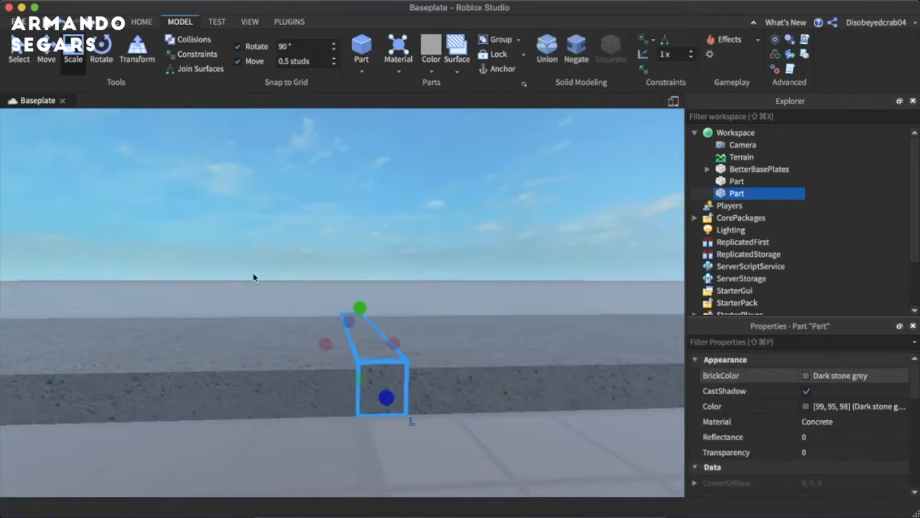
key(super+d)
key(super+2)
drag(386, 339, 350, 348)
- Select both strips and set their BrickColor to Bright yellow
click(400, 246)
click(366, 325)
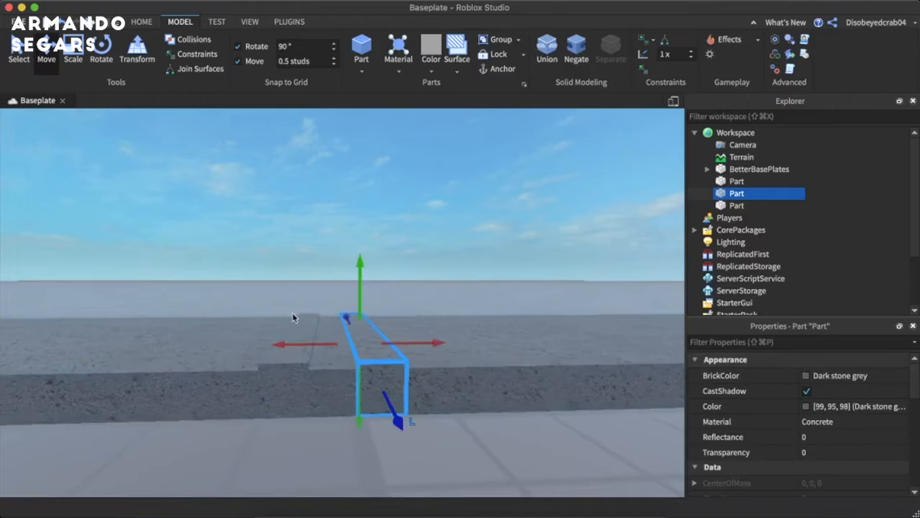
shift+click(300, 318)
click(786, 375)
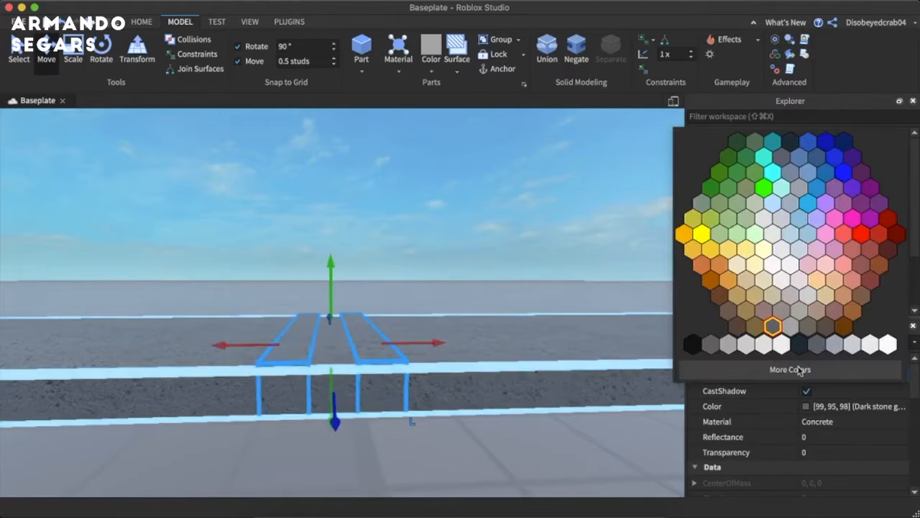
click(698, 250)
- Examine the double yellow centre lines on the road slab from several angles and distances
click(415, 212)
scroll(415, 212, down, 10)
right_drag(415, 212, 417, 212)
scroll(387, 240, up, 6)
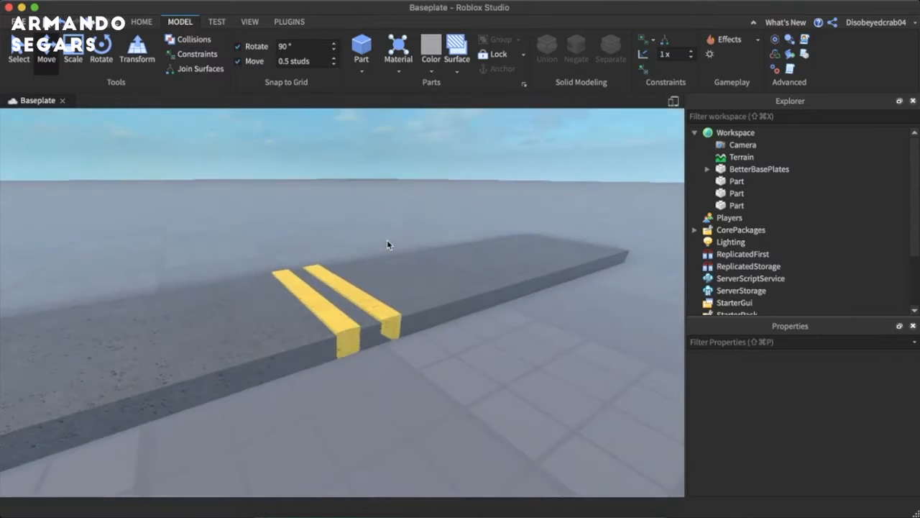
key(a)
key(w)
right_drag(373, 317, 389, 327)
key(d)
scroll(389, 328, down, 3)
scroll(389, 328, down, 6)
scroll(389, 328, up, 6)
scroll(389, 327, down, 3)
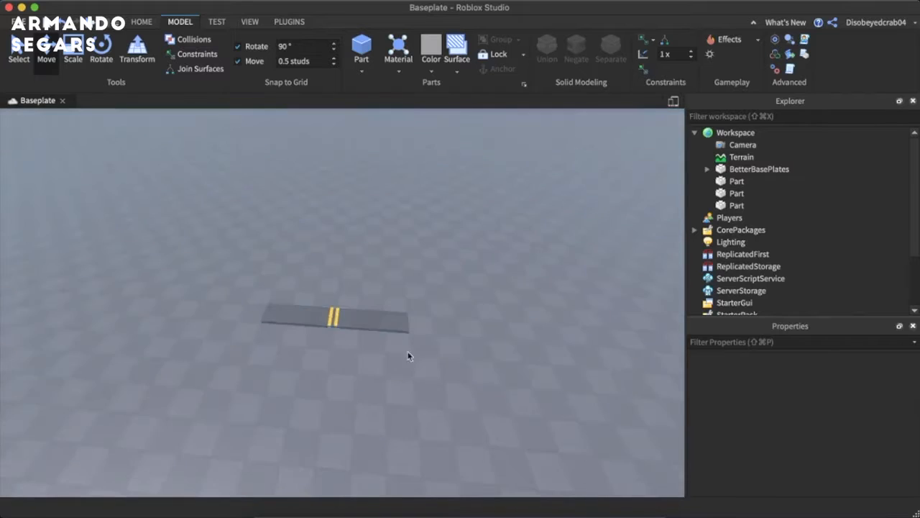
- Duplicate the road slab and scale the copy into a short section extending beyond one end of the road
click(370, 320)
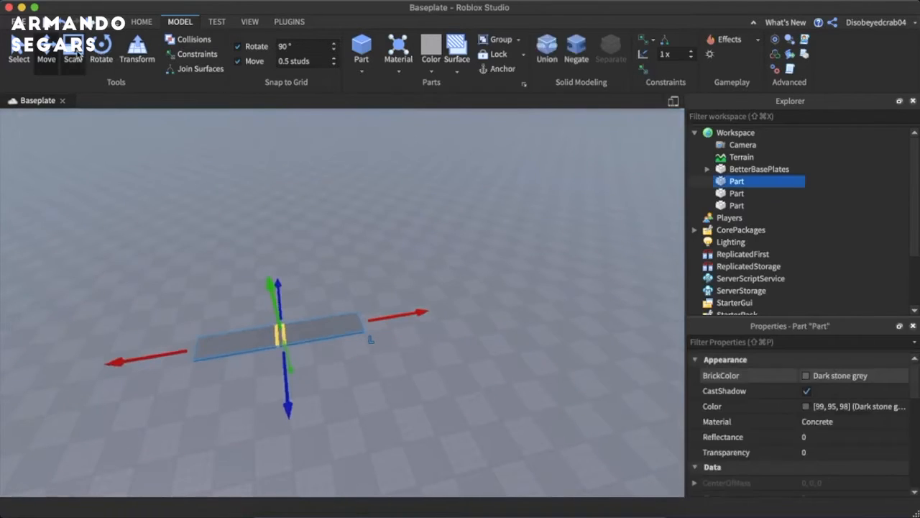
click(75, 50)
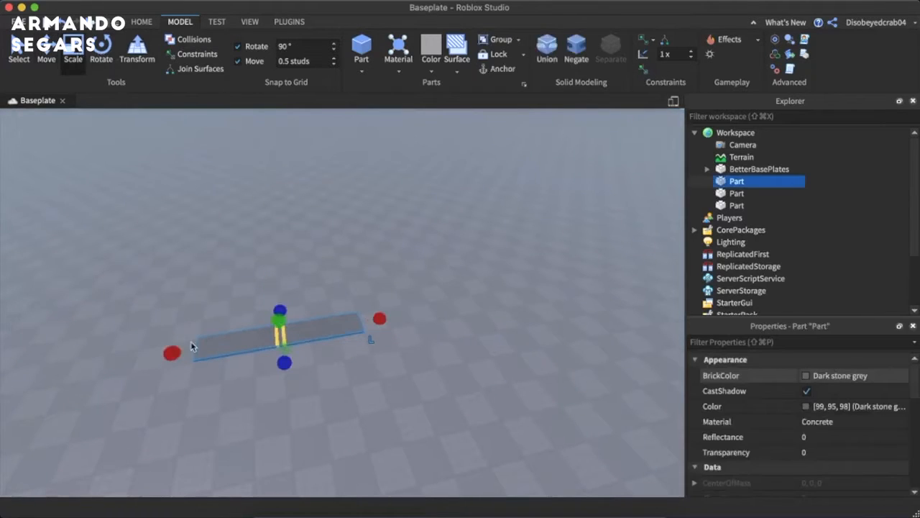
key(super+d)
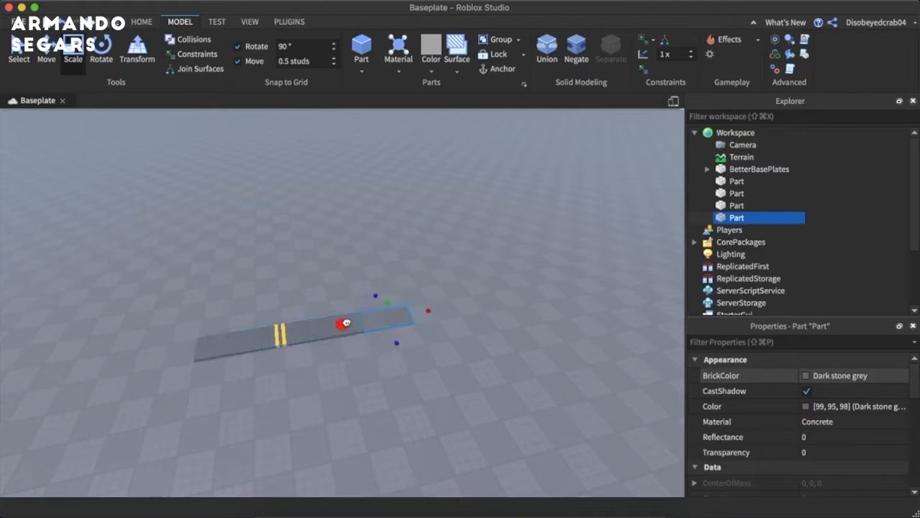
- Duplicate the short end section, move the copy to the road's opposite end and select both end sections
click(46, 50)
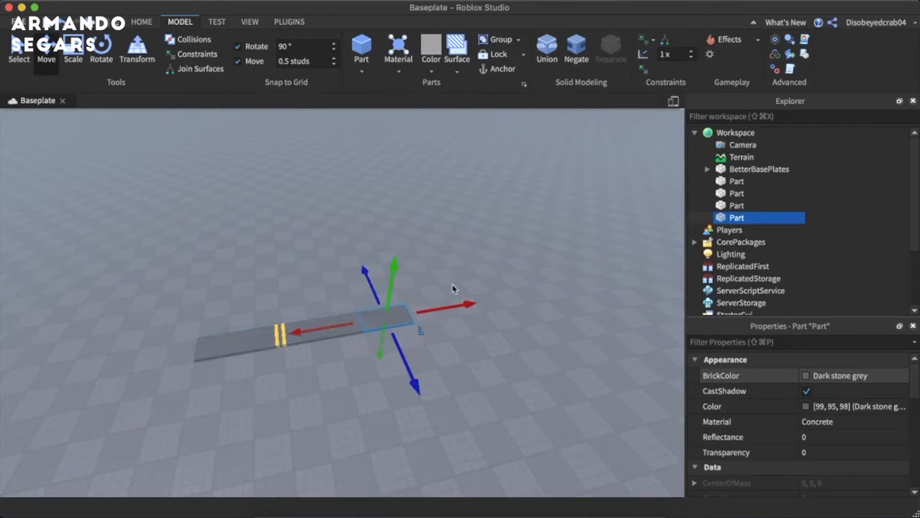
key(super+d)
drag(452, 304, 319, 322)
shift+click(466, 319)
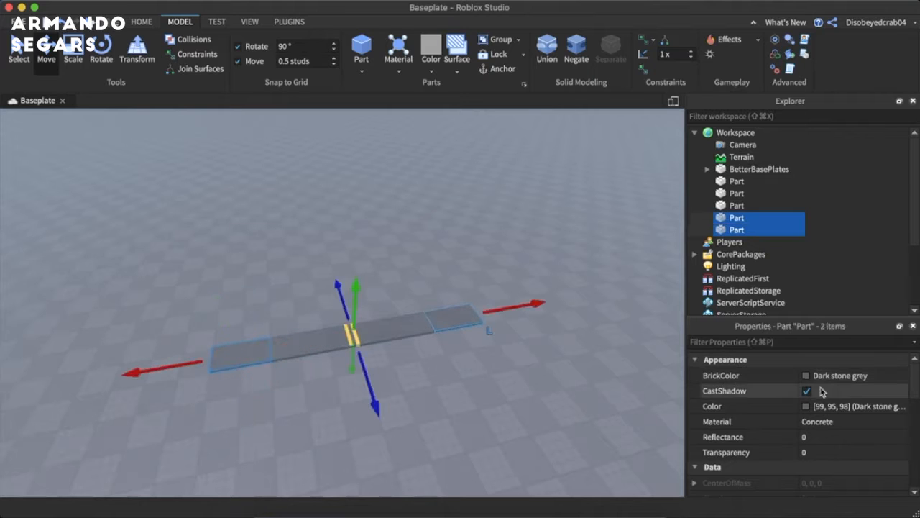
- Set the BrickColor of both road end sections to Medium stone grey
click(802, 375)
click(729, 348)
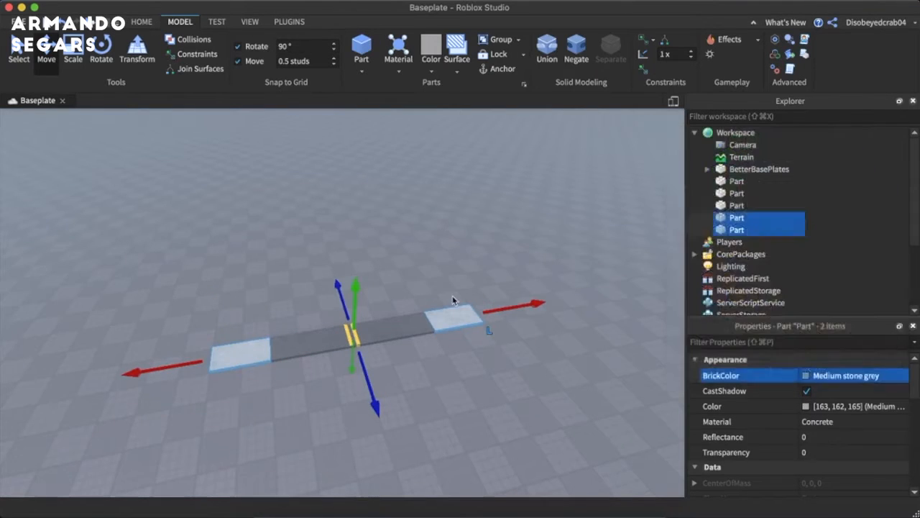
click(454, 300)
scroll(454, 300, up, 10)
right_drag(455, 299, 460, 296)
scroll(456, 297, down, 10)
- Scale each grey end section slightly taller so both form raised sidewalks beside the road slab
click(501, 304)
key(super+3)
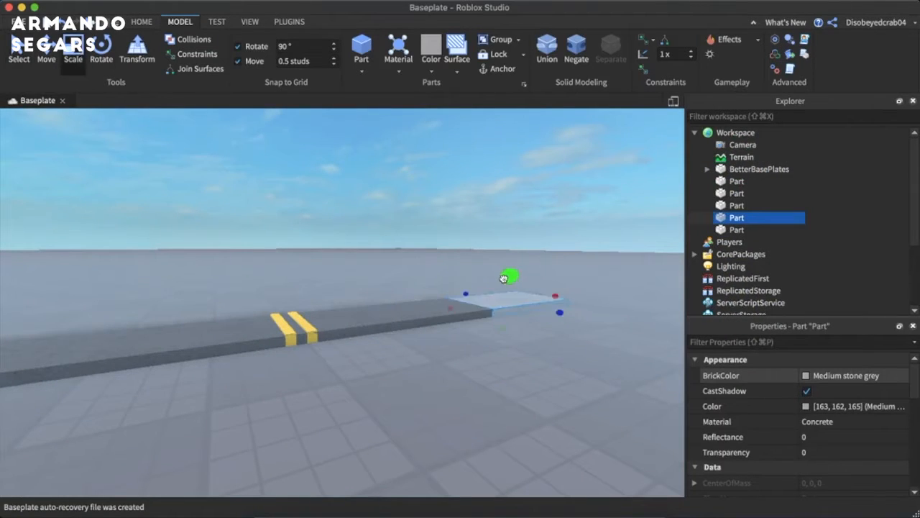
right_drag(504, 273, 506, 276)
click(389, 322)
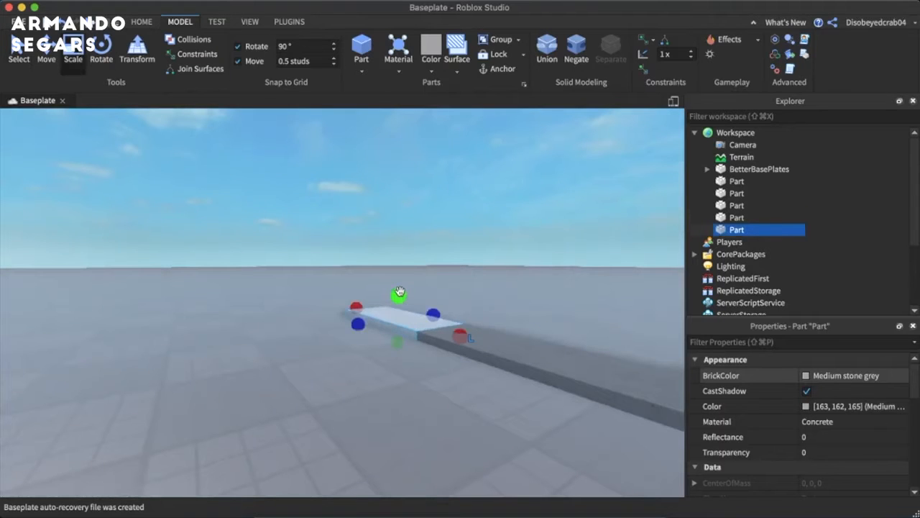
drag(401, 291, 403, 286)
click(516, 286)
right_drag(515, 287, 515, 286)
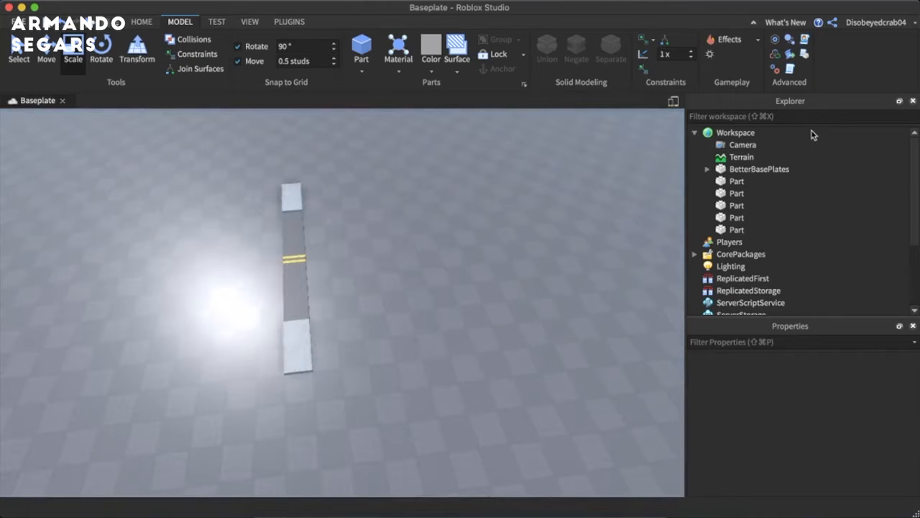
- Group the five road parts into one model and name it RoadSegment
drag(814, 187, 797, 214)
key(super+g)
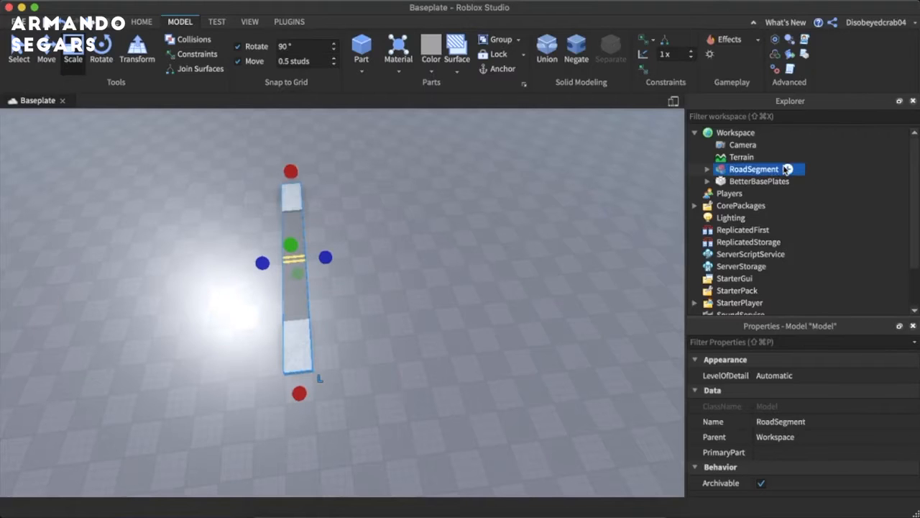
click(432, 211)
right_drag(433, 211, 429, 211)
scroll(308, 273, up, 3)
scroll(423, 213, down, 2)
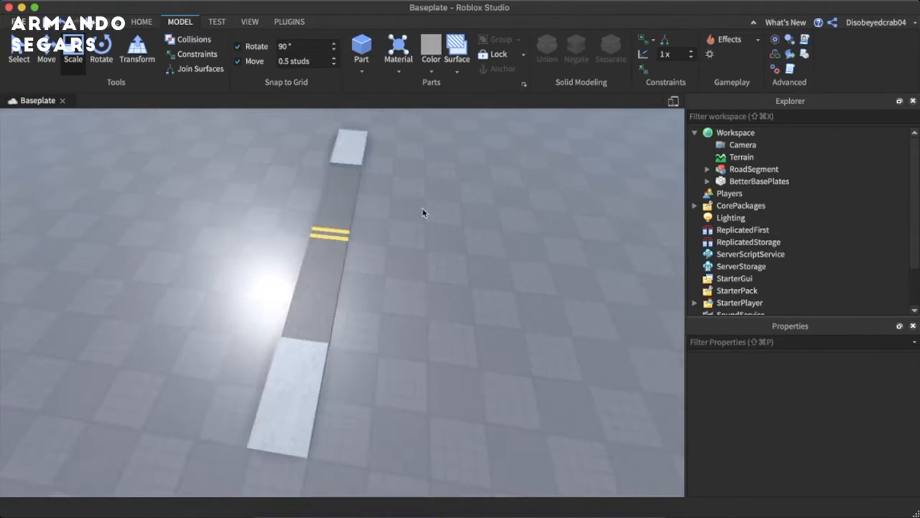
- Duplicate the RoadSegment model and store one copy in ServerStorage
click(336, 263)
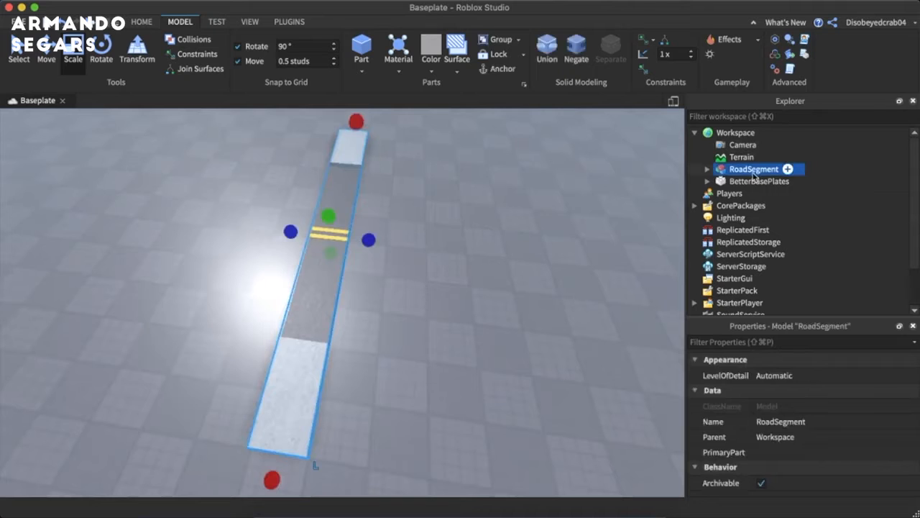
key(super+d)
drag(770, 178, 775, 205)
click(336, 252)
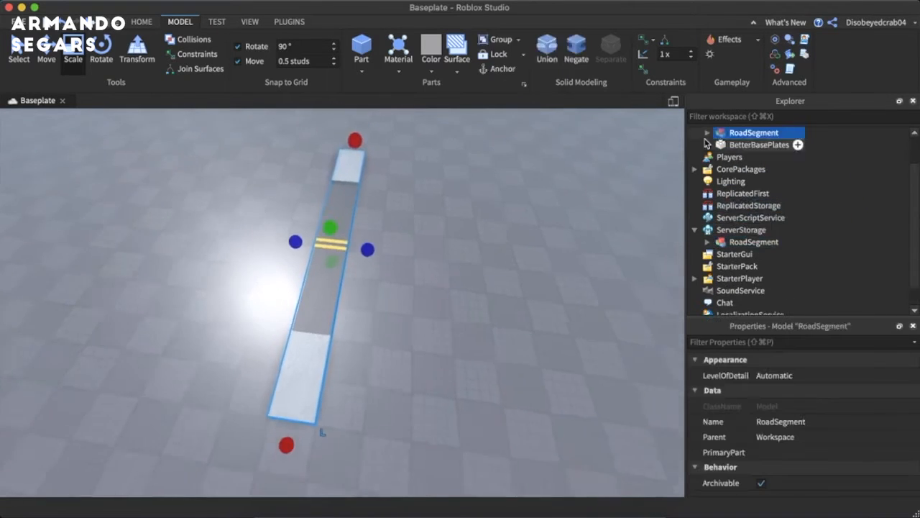
click(708, 133)
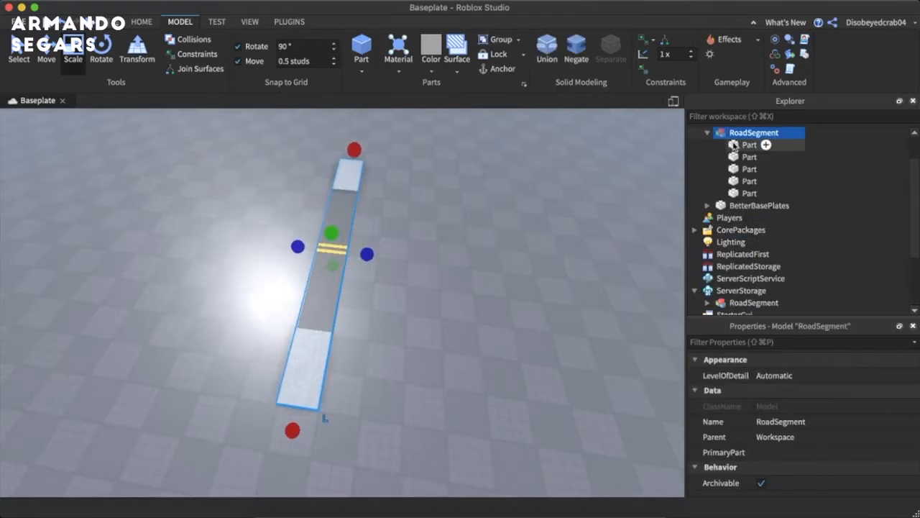
click(749, 145)
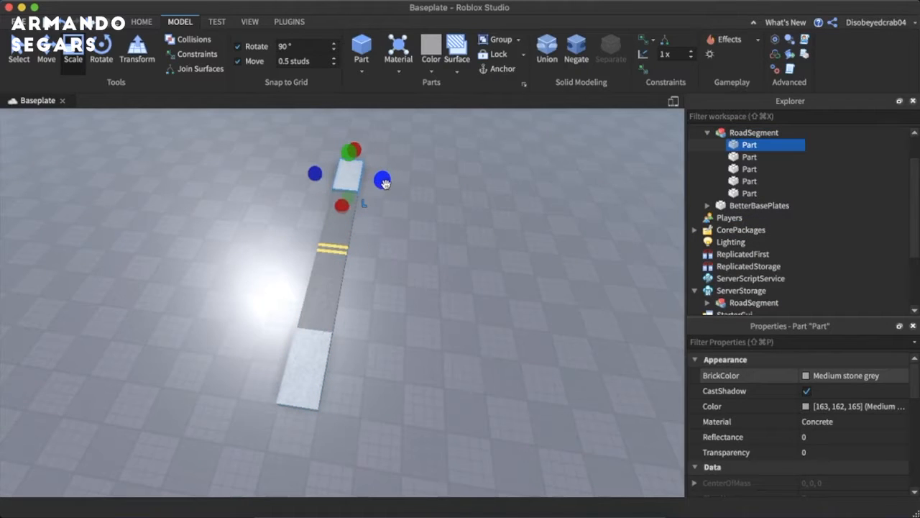
click(708, 135)
- Duplicate the RoadSegment model in the Workspace and move the copy flush against the original's long side
click(744, 135)
right_drag(367, 219, 369, 221)
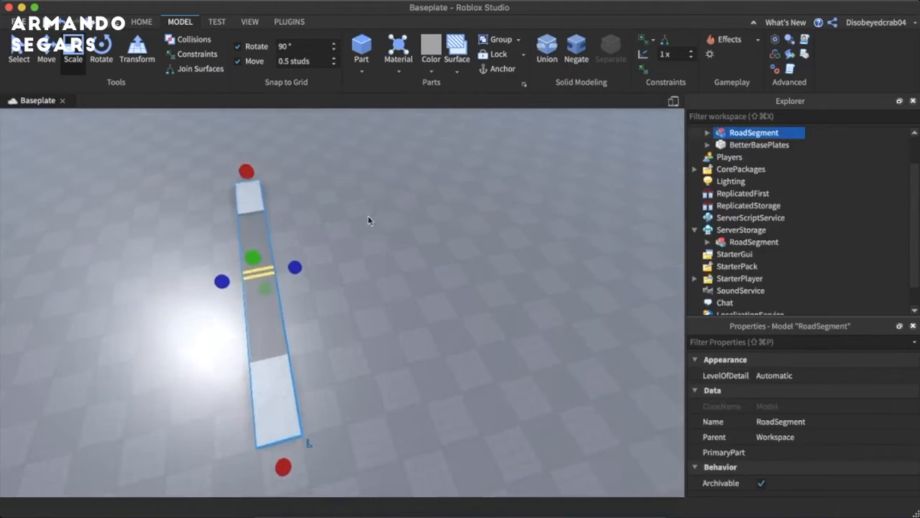
click(43, 60)
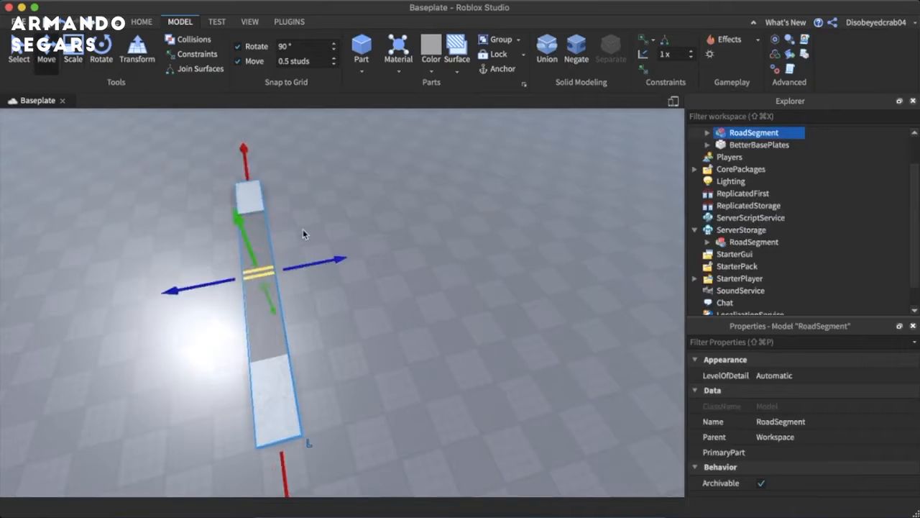
key(super+d)
drag(308, 261, 332, 262)
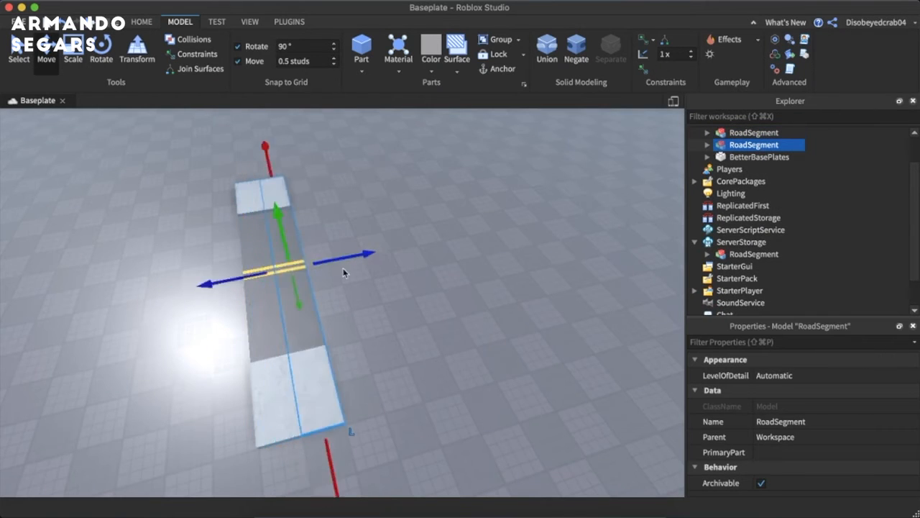
- Duplicate the joined segments twice, moving each set of copies against the road's end to reach eight segments
right_drag(346, 272, 384, 306)
drag(402, 384, 431, 274)
key(super+d)
drag(474, 405, 225, 205)
key(super+d)
drag(440, 273, 476, 280)
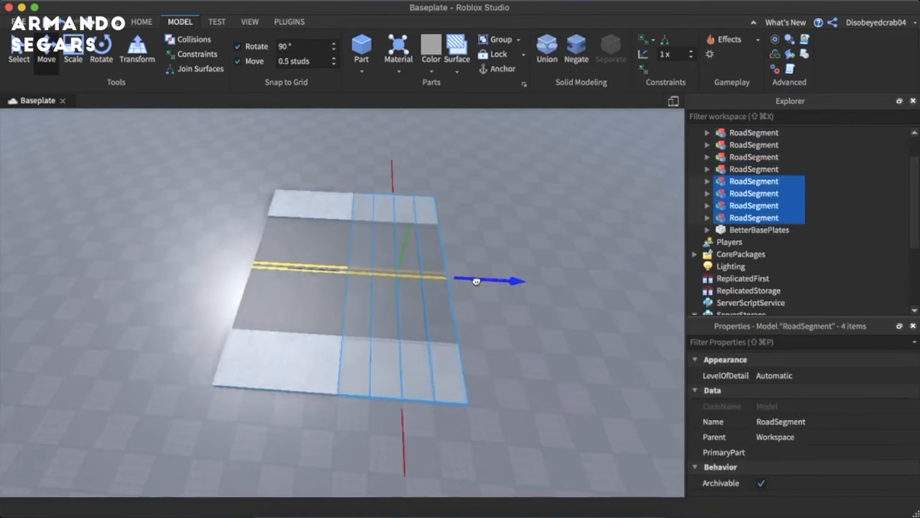
right_drag(477, 281, 476, 285)
- Duplicate all eight road segments and move the copies to continue the road
scroll(475, 294, down, 4)
drag(462, 358, 200, 264)
key(super+d)
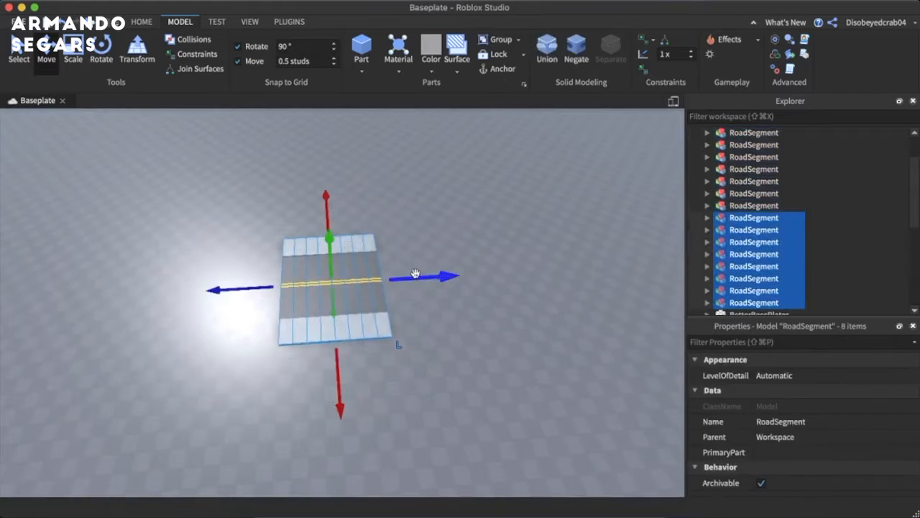
drag(417, 271, 522, 272)
scroll(519, 333, down, 2)
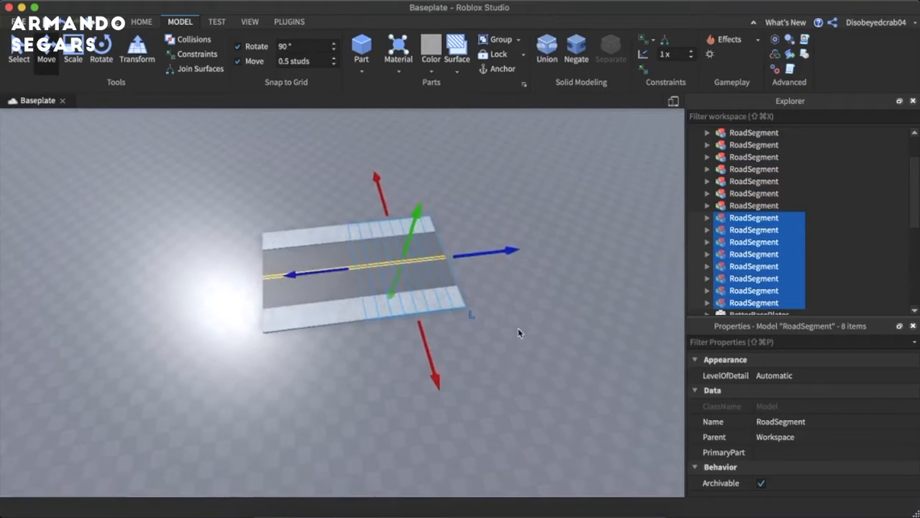
- Duplicate all sixteen road segments and align the copies with the end of the existing road
drag(516, 348, 202, 197)
key(super+d)
drag(506, 254, 596, 229)
drag(331, 260, 319, 265)
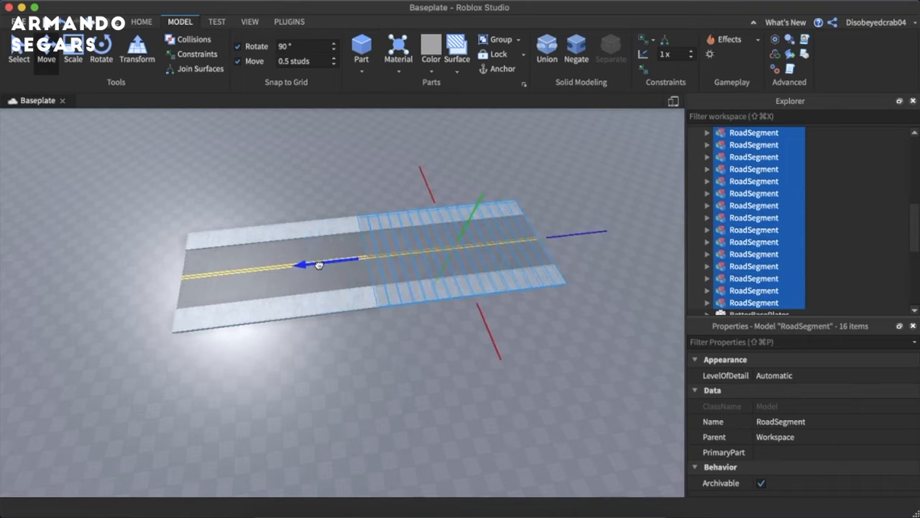
click(335, 175)
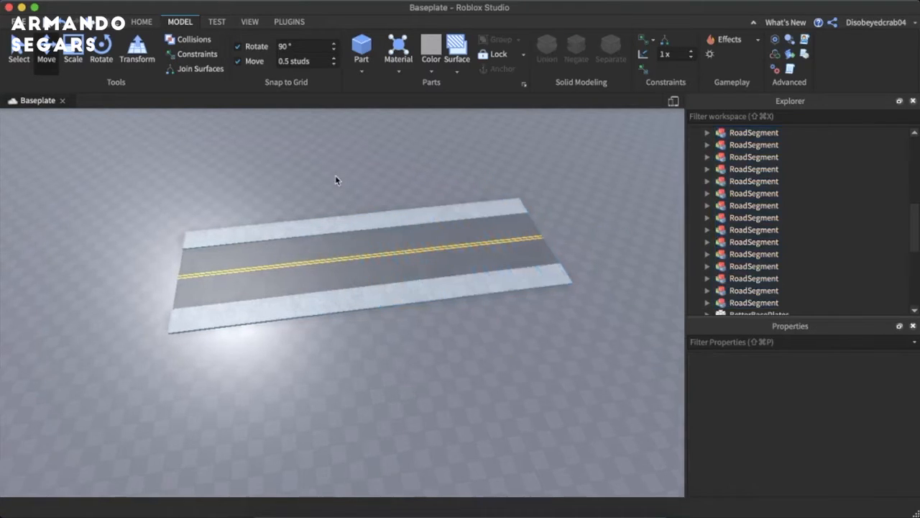
key(w)
right_drag(335, 175, 335, 175)
key(s)
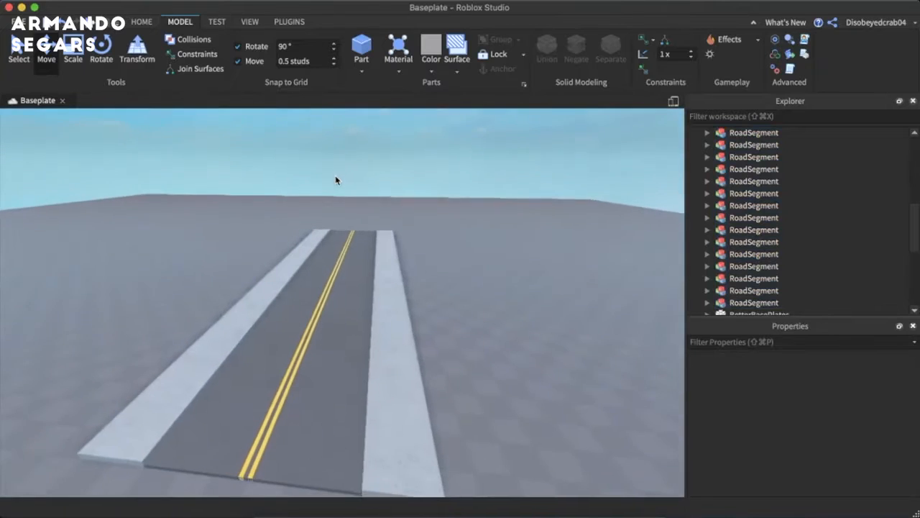
- Add a folder to the Workspace and name it Roads
scroll(813, 182, up, 5)
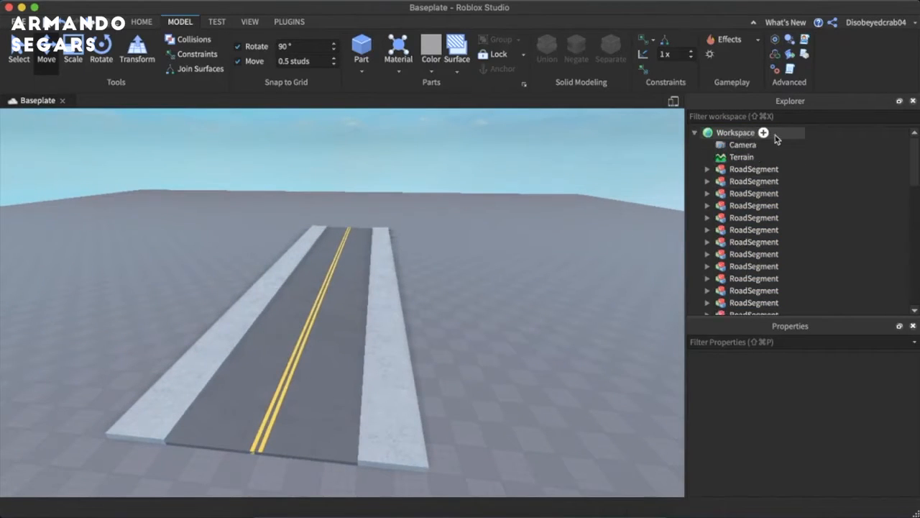
click(763, 133)
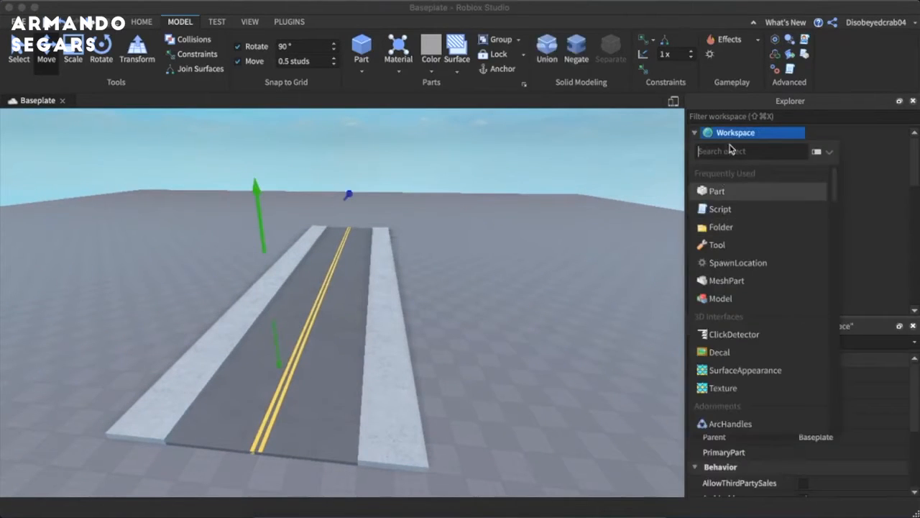
click(733, 228)
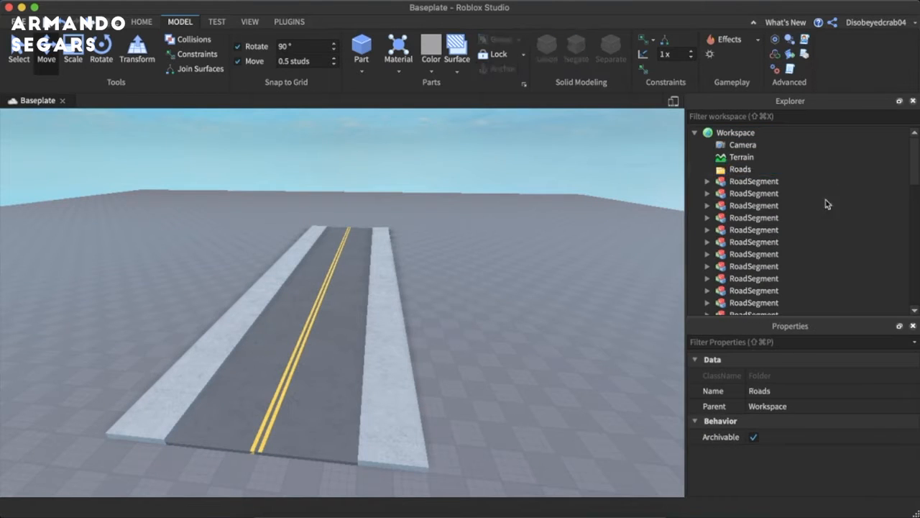
- Move all RoadSegment models from the Workspace into the Roads folder
drag(861, 179, 733, 269)
scroll(750, 220, up, 10)
drag(738, 189, 748, 171)
scroll(699, 154, up, 3)
click(706, 172)
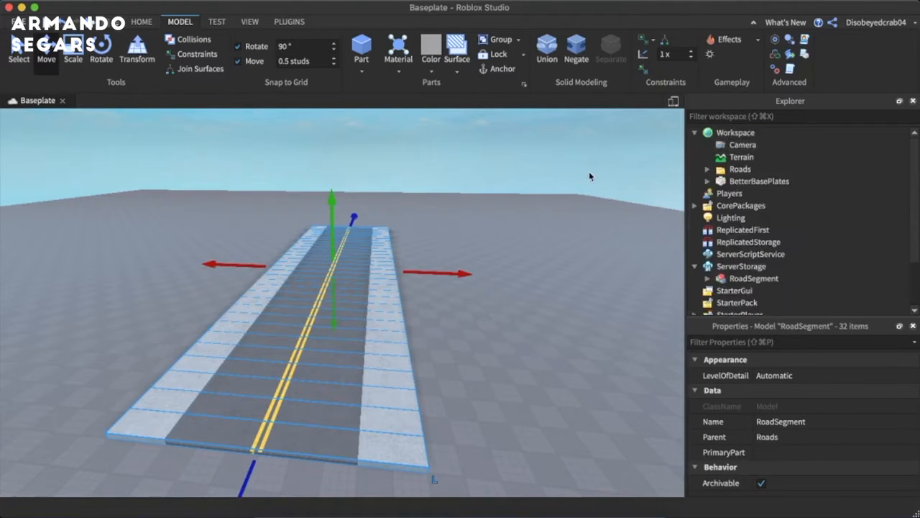
click(589, 173)
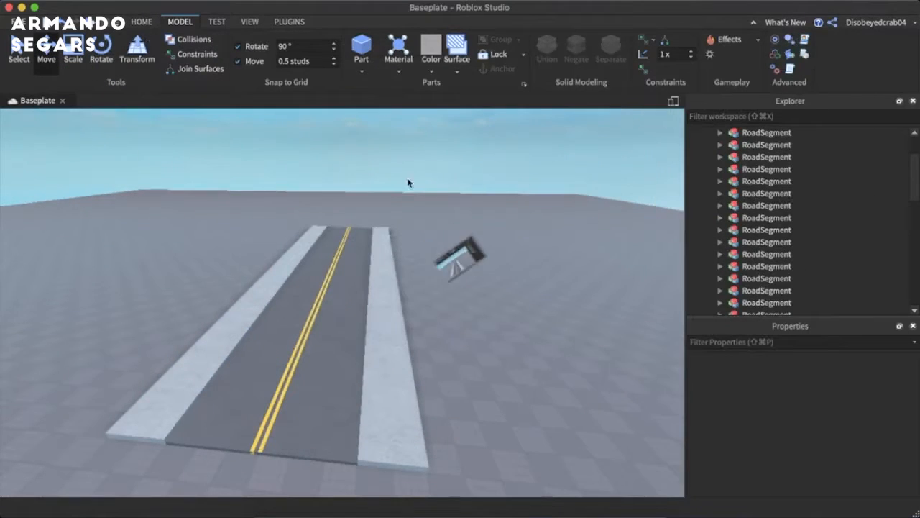
- Insert a new block part and position it against the sidewalk's outer edge at the road's end
key(d)
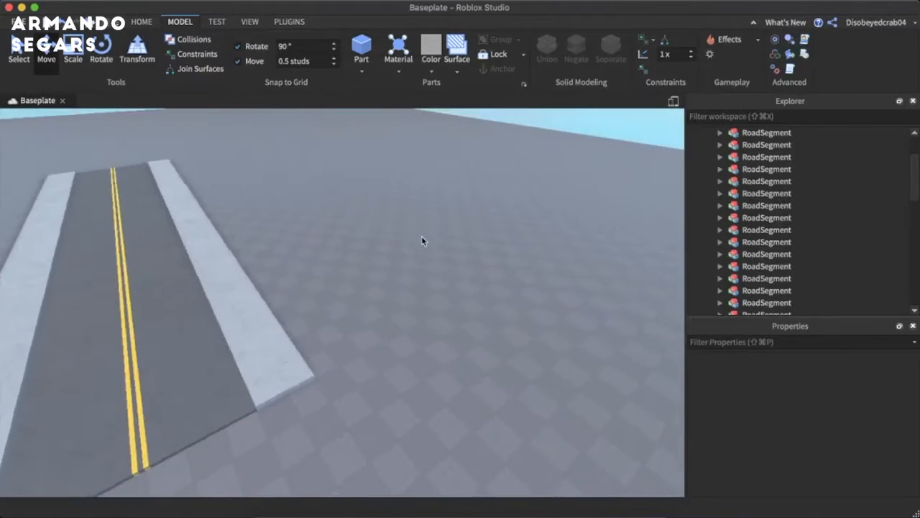
key(w)
right_drag(421, 236, 420, 235)
click(361, 44)
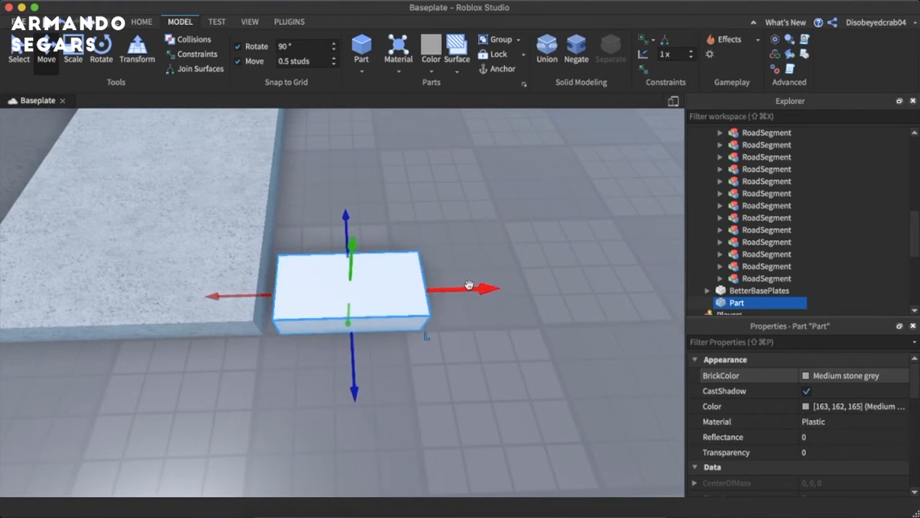
drag(469, 285, 456, 288)
key(s)
key(d)
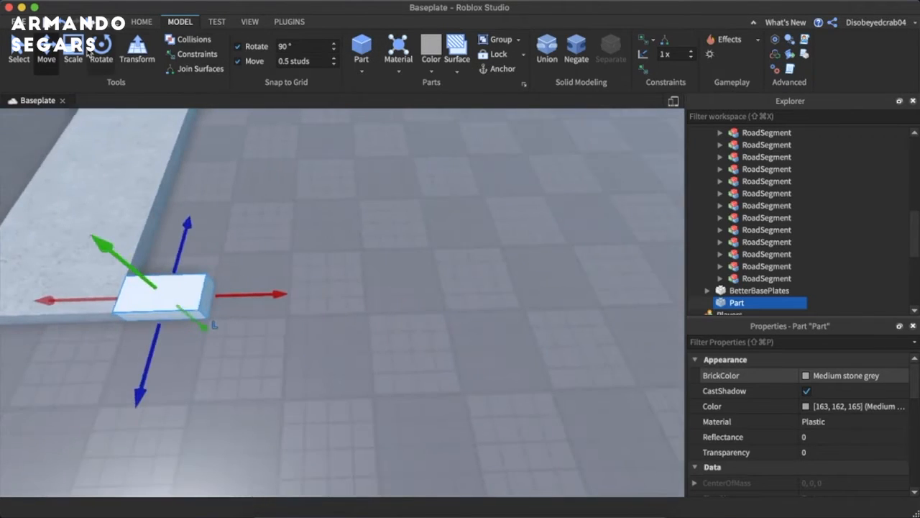
- Scale the new part into a long strip extending outward from the sidewalk
click(99, 49)
click(78, 59)
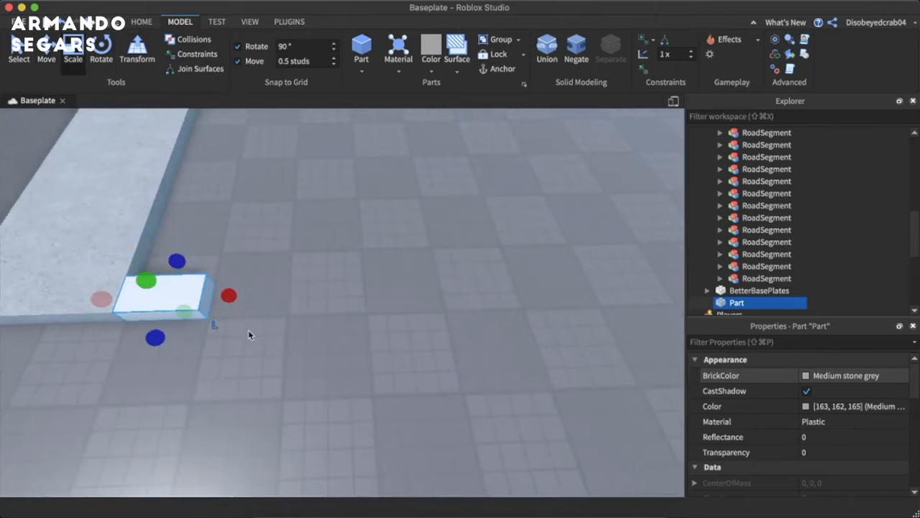
drag(230, 292, 408, 293)
scroll(439, 310, up, 4)
scroll(432, 300, down, 10)
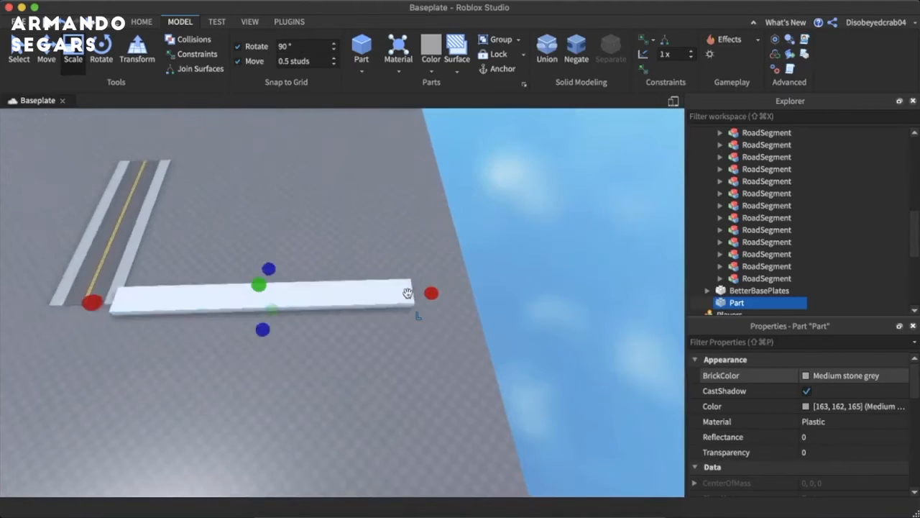
key(super+z)
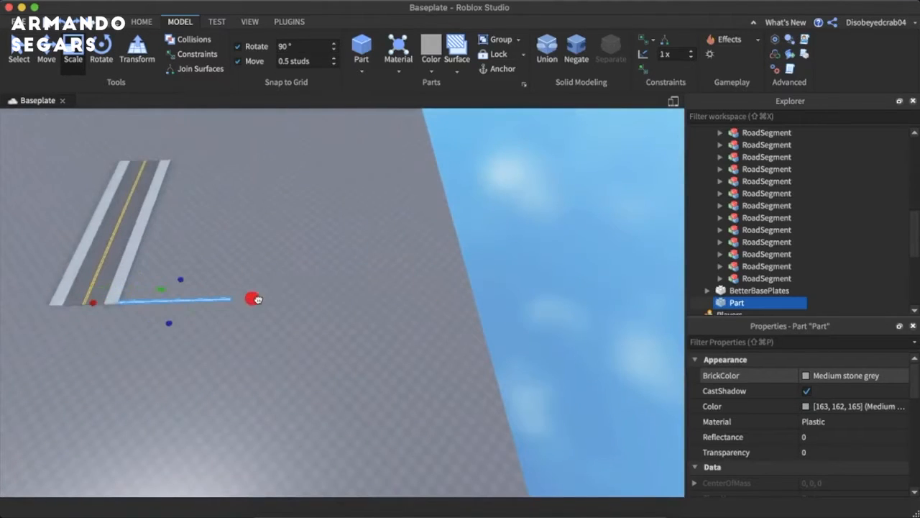
scroll(258, 299, up, 5)
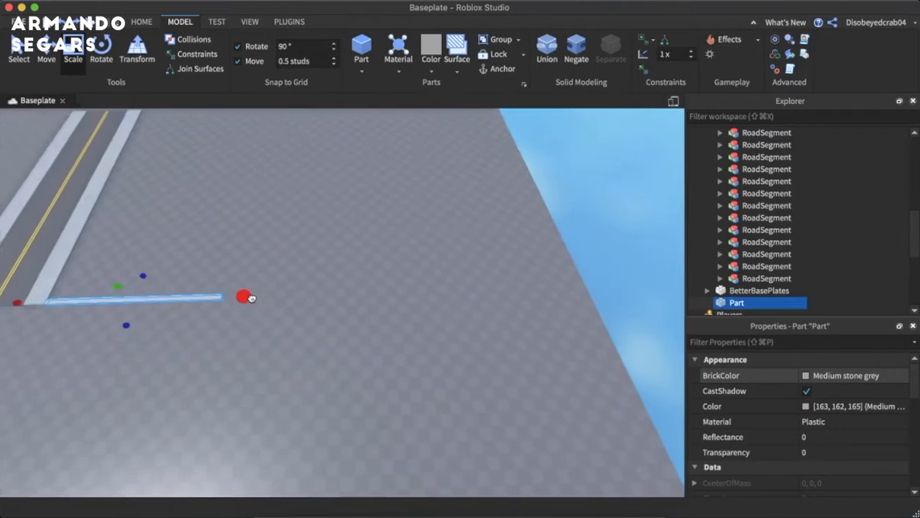
right_drag(251, 297, 290, 241)
drag(246, 146, 359, 254)
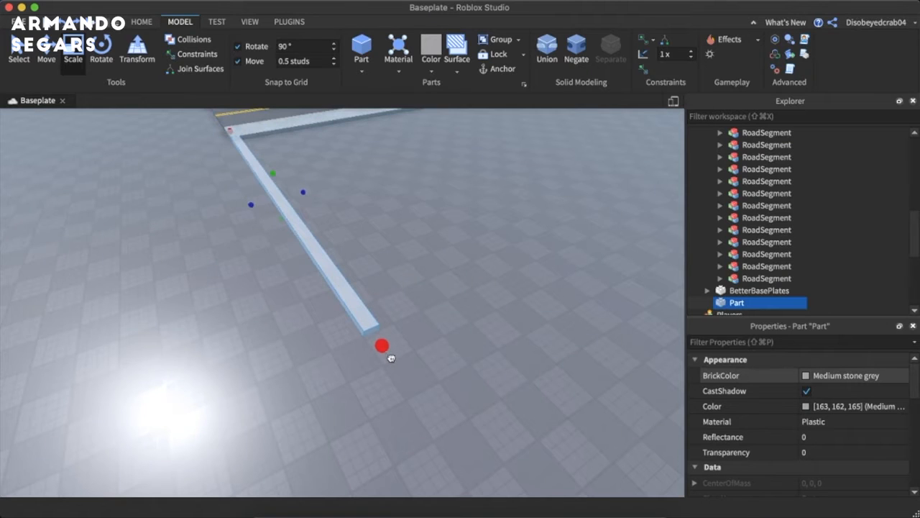
- Widen the strip along the sidewalk into a large rectangular slab beside the road
scroll(390, 358, down, 6)
drag(235, 277, 388, 285)
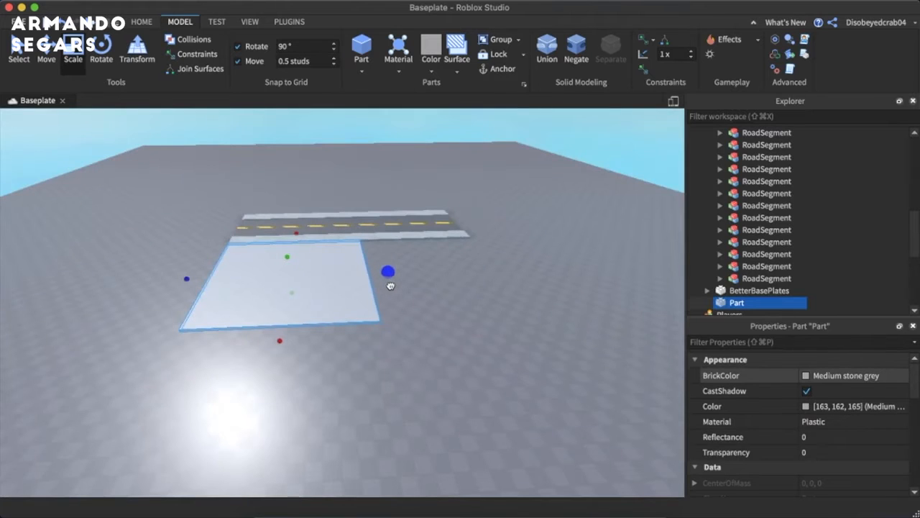
scroll(390, 287, up, 6)
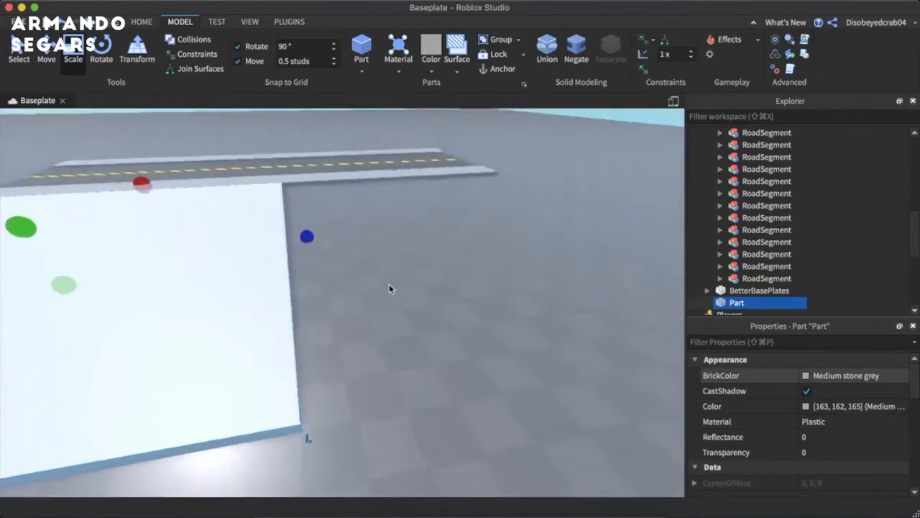
key(f)
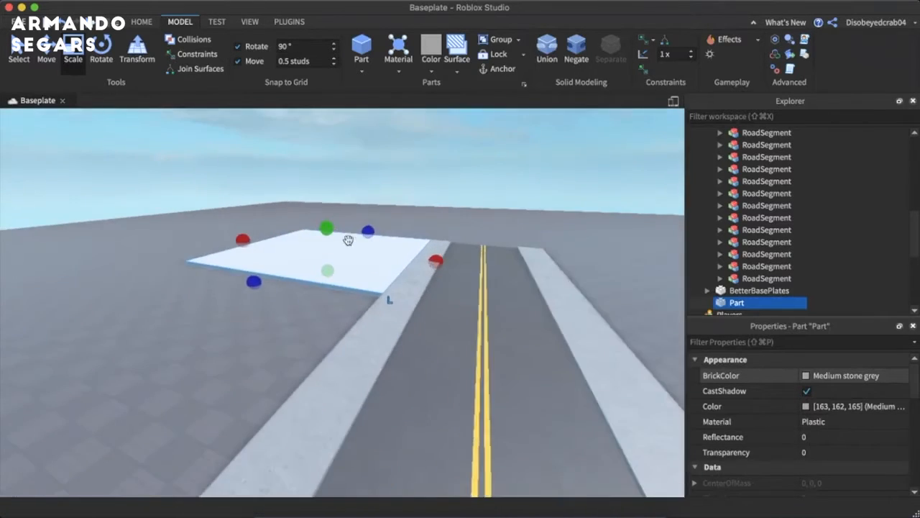
shift+drag(328, 230, 326, 188)
scroll(327, 188, down, 4)
key(super+z)
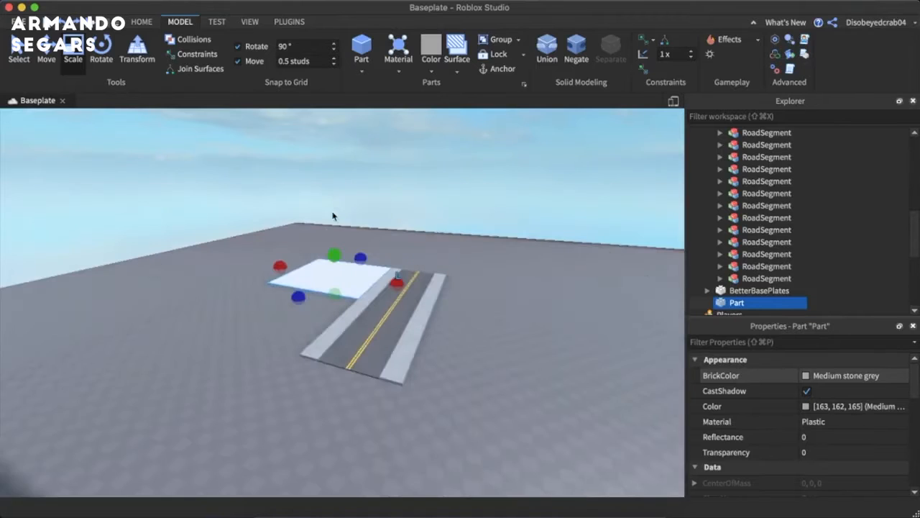
- Scale the slab beside the road upward into a tall building block
drag(338, 258, 331, 140)
click(456, 202)
key(w)
right_drag(457, 202, 456, 199)
scroll(456, 199, down, 5)
scroll(457, 200, up, 4)
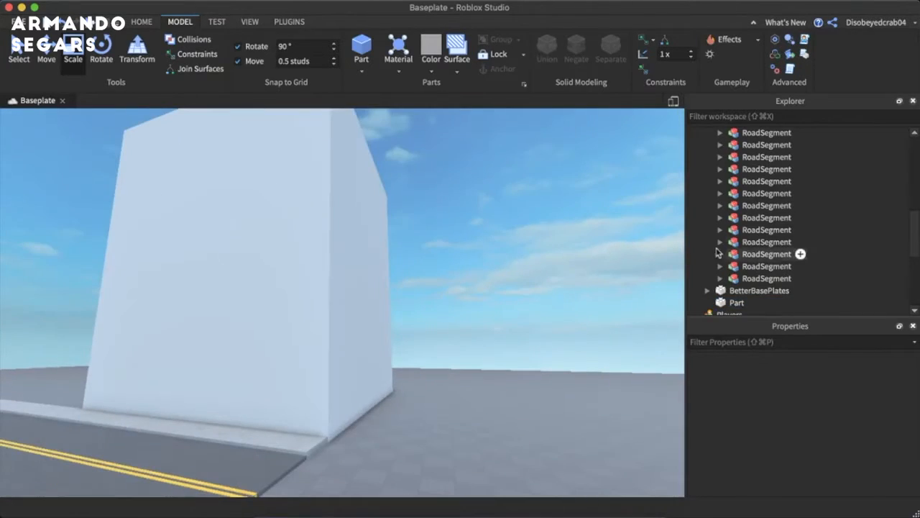
- Duplicate the building block and move the copy along the sidewalk, leaving a narrow gap between the two blocks
click(707, 170)
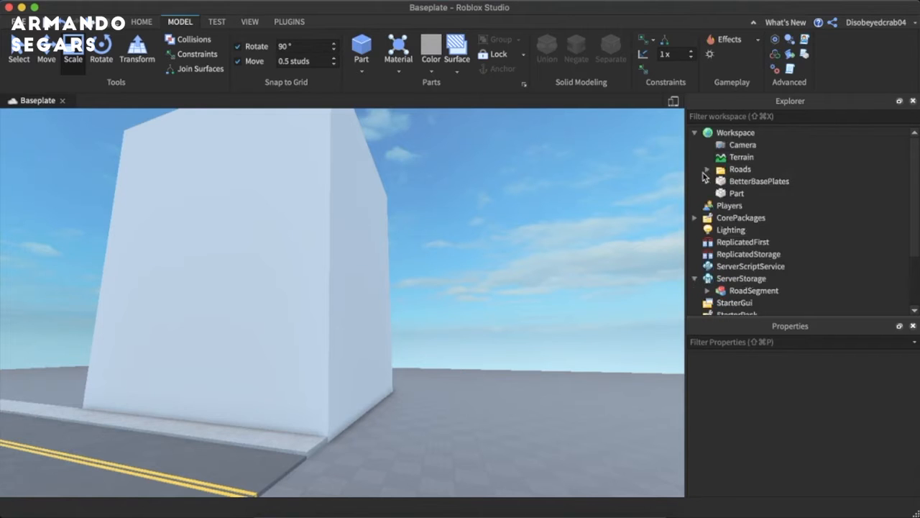
click(282, 257)
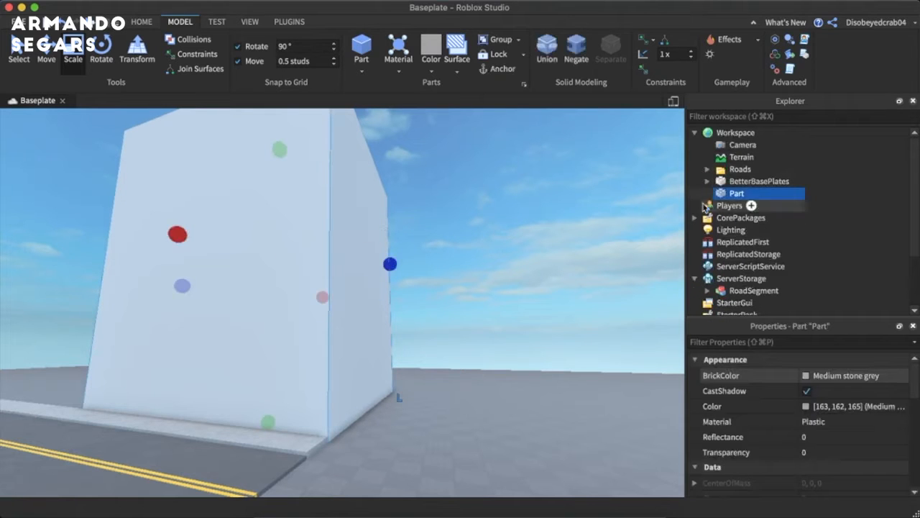
key(f)
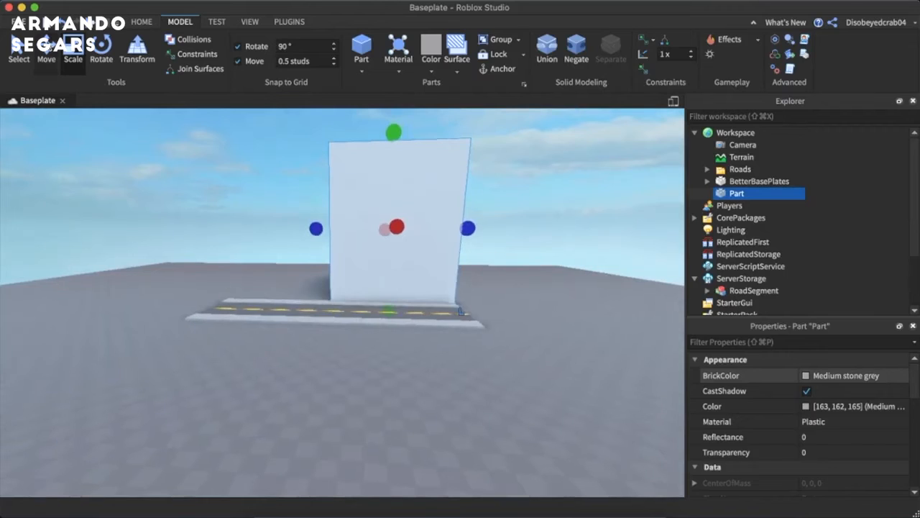
key(super+d)
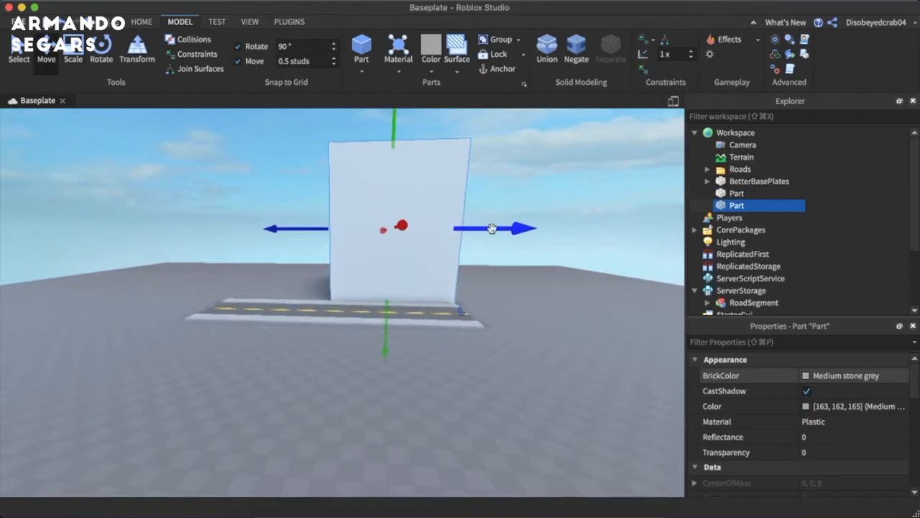
drag(494, 225, 357, 228)
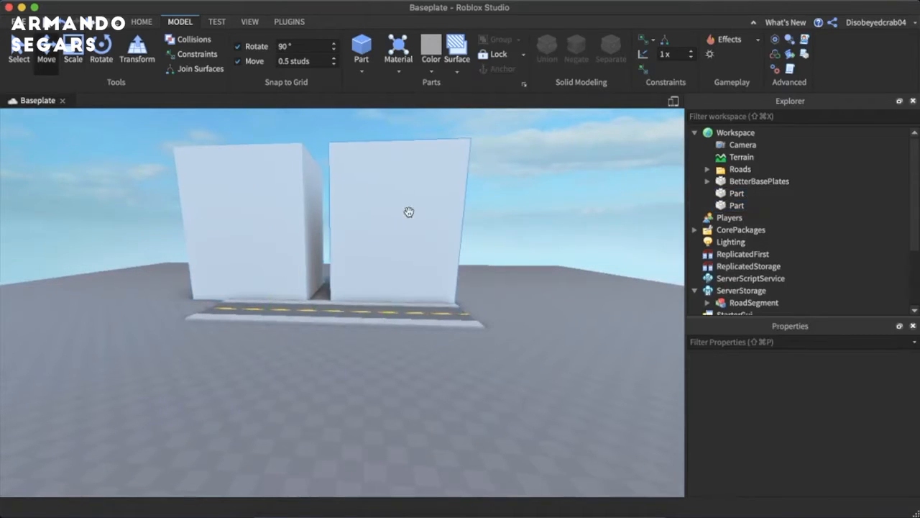
- Add a Decal to the original building block and set its Face to Left so it covers the road-facing side
click(737, 193)
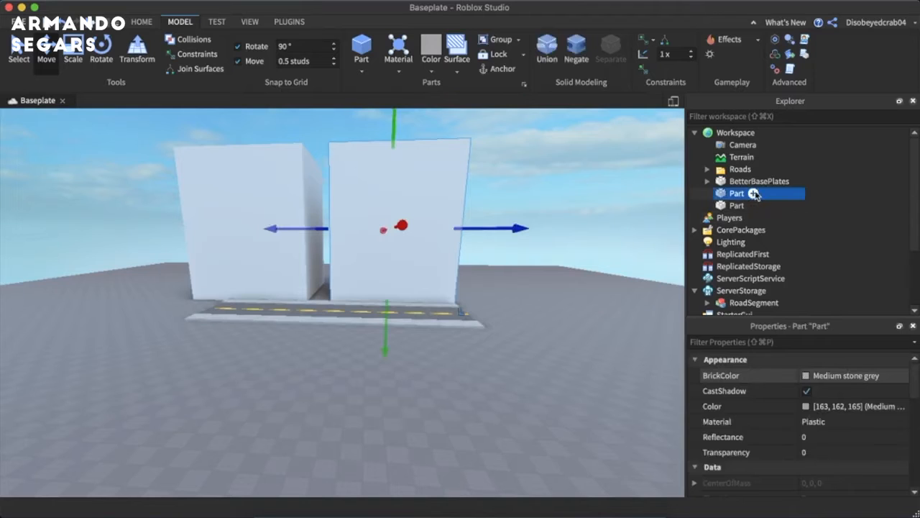
click(754, 194)
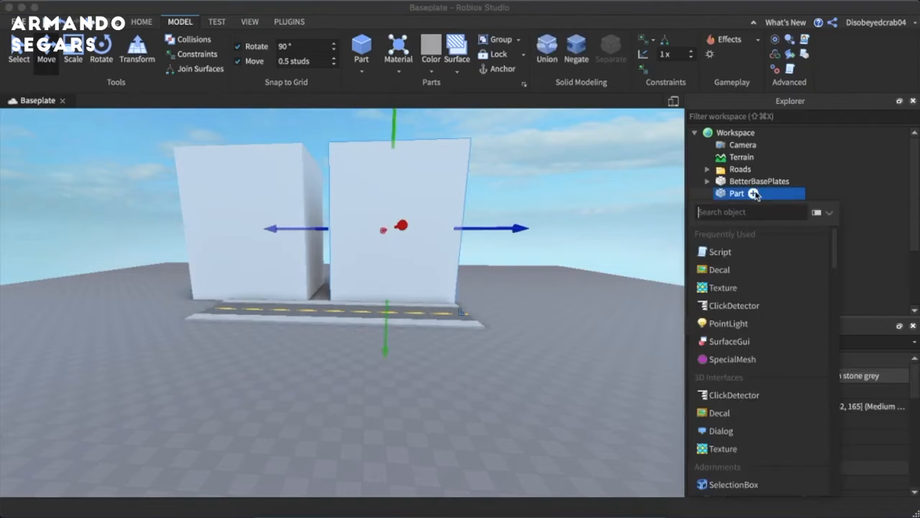
click(744, 277)
scroll(794, 432, down, 2)
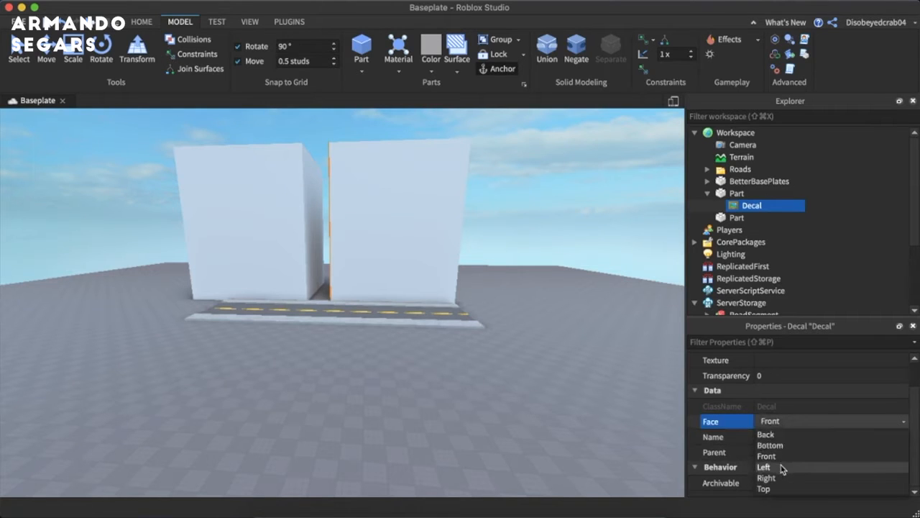
click(764, 466)
click(812, 206)
click(791, 203)
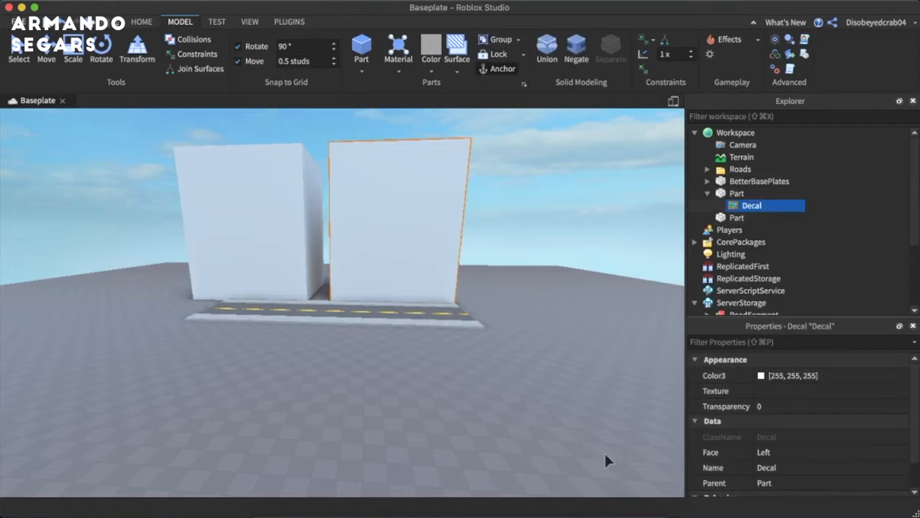
click(343, 512)
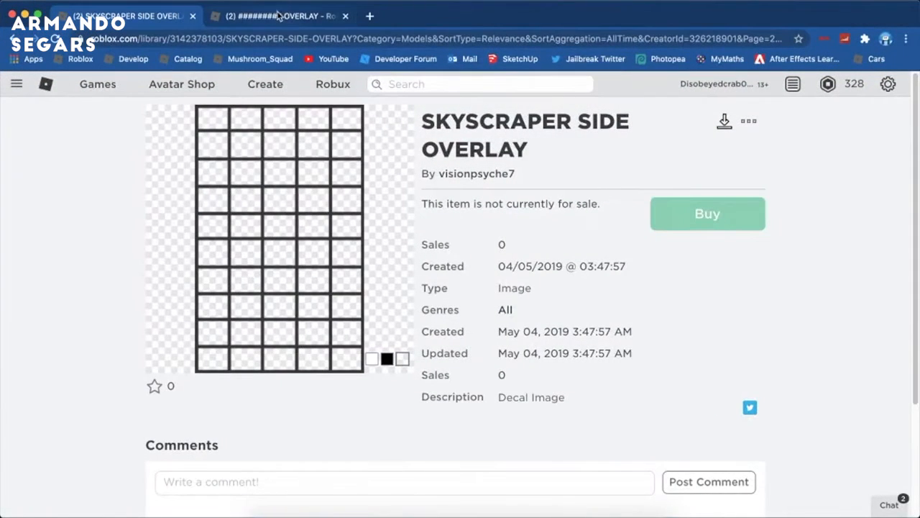
click(279, 16)
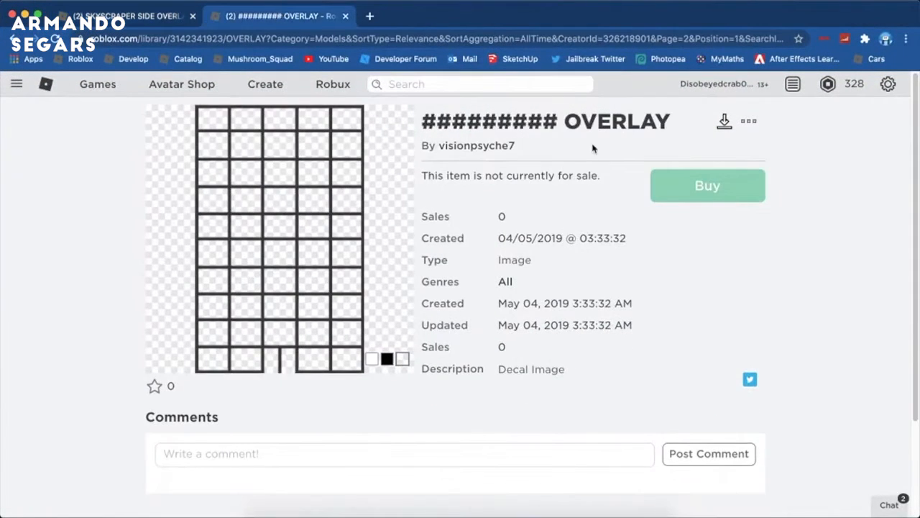
double_click(216, 36)
key(super+c)
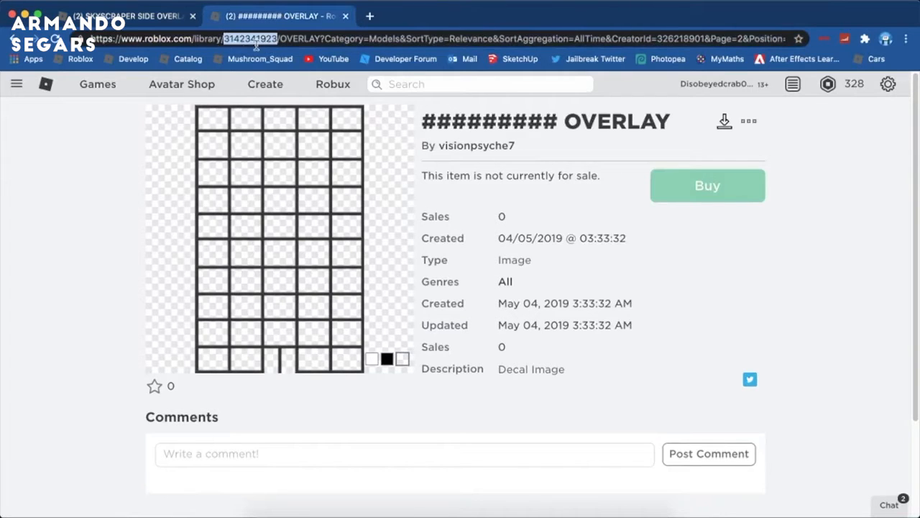
click(515, 512)
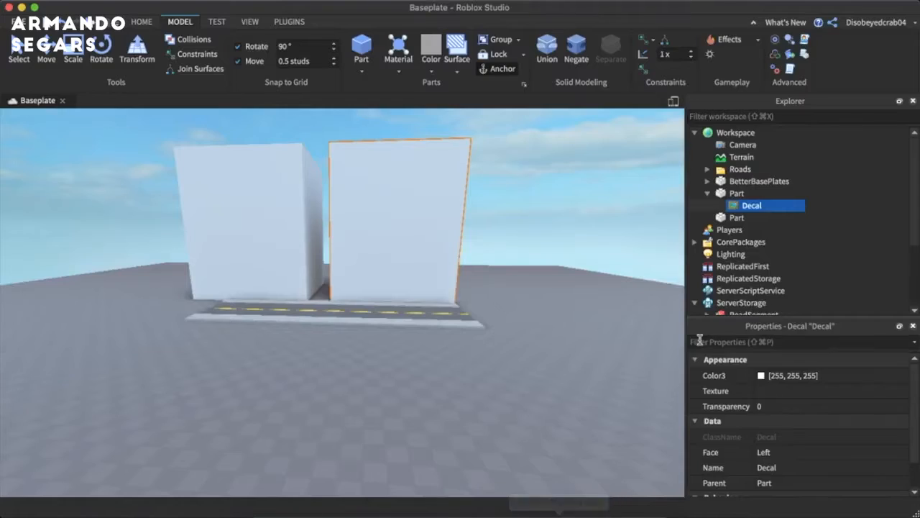
click(787, 391)
key(super+v)
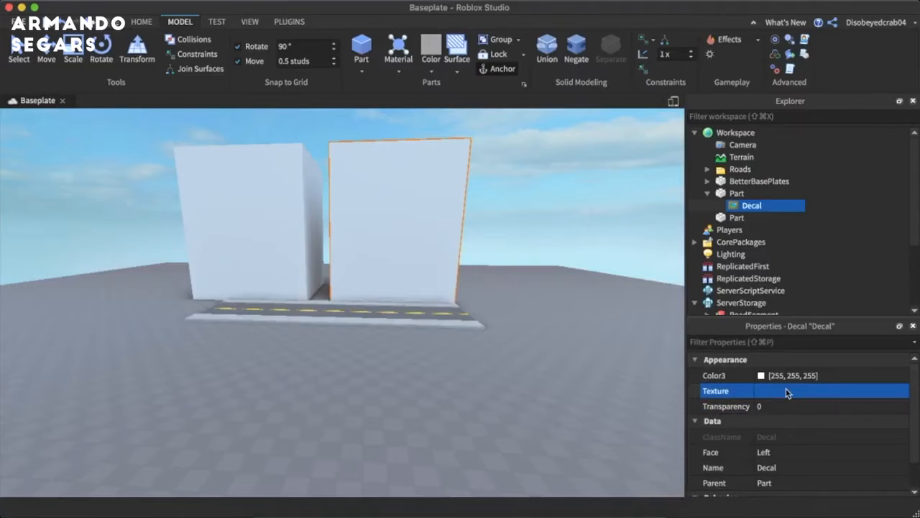
key(Return)
scroll(610, 306, up, 10)
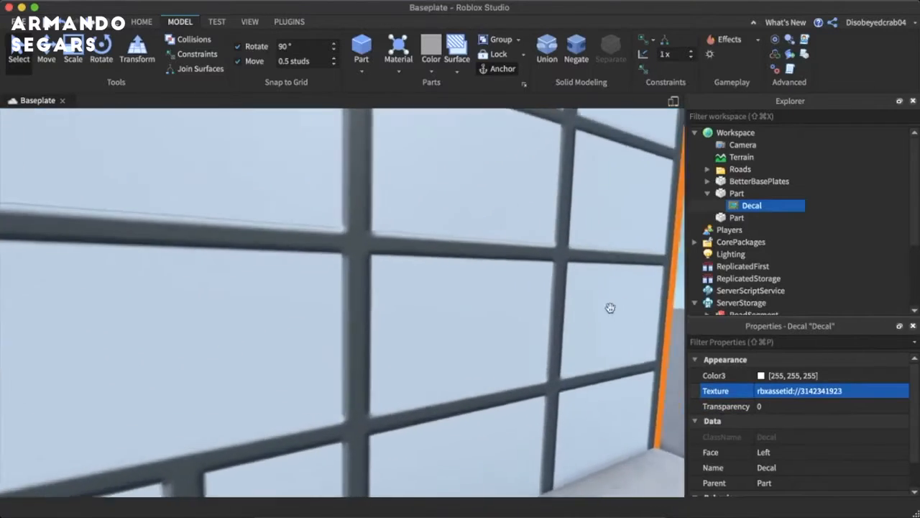
right_drag(609, 307, 609, 308)
scroll(610, 312, down, 10)
scroll(611, 312, up, 4)
scroll(612, 312, up, 5)
scroll(611, 312, down, 10)
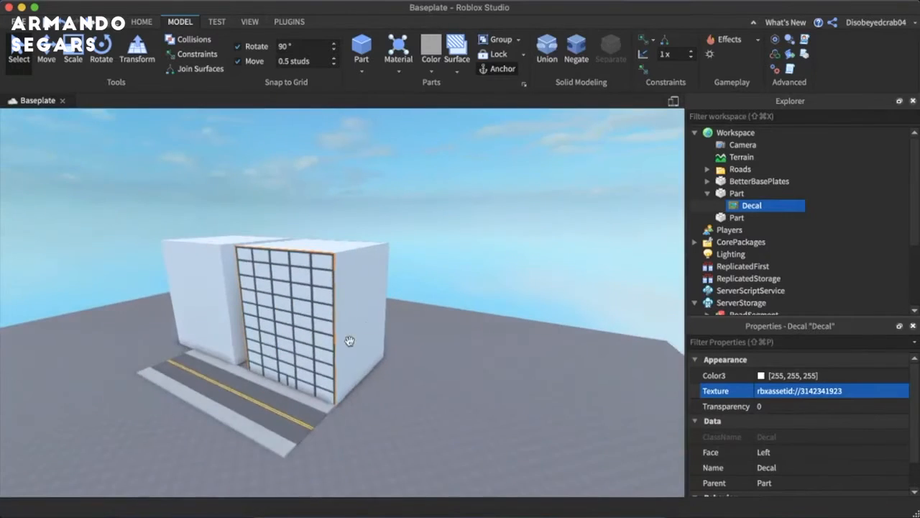
scroll(510, 251, up, 3)
click(510, 251)
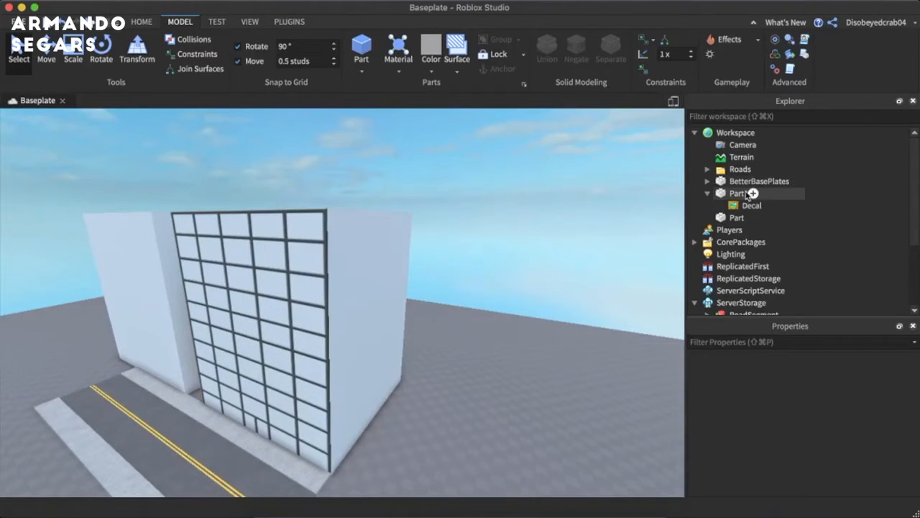
- Set the building block's Material to SmoothPlastic and its Reflectance to 1
click(741, 194)
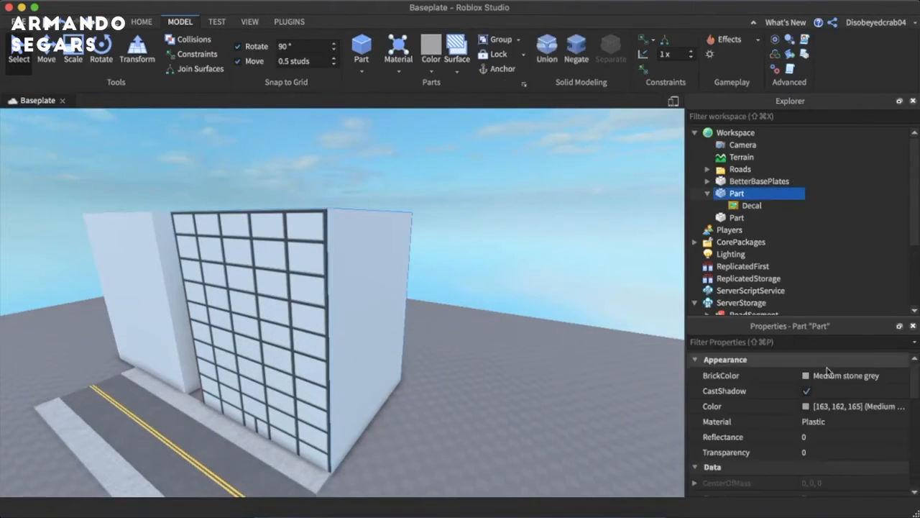
click(816, 423)
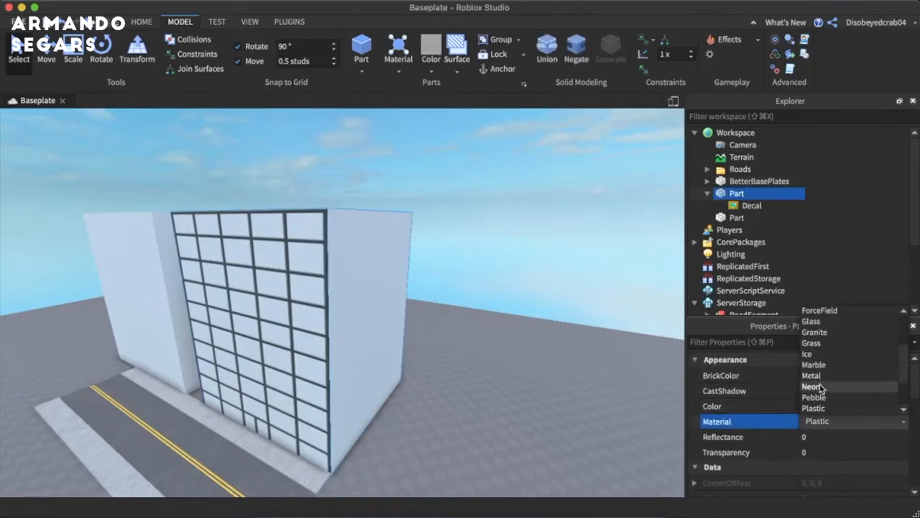
click(790, 424)
click(818, 422)
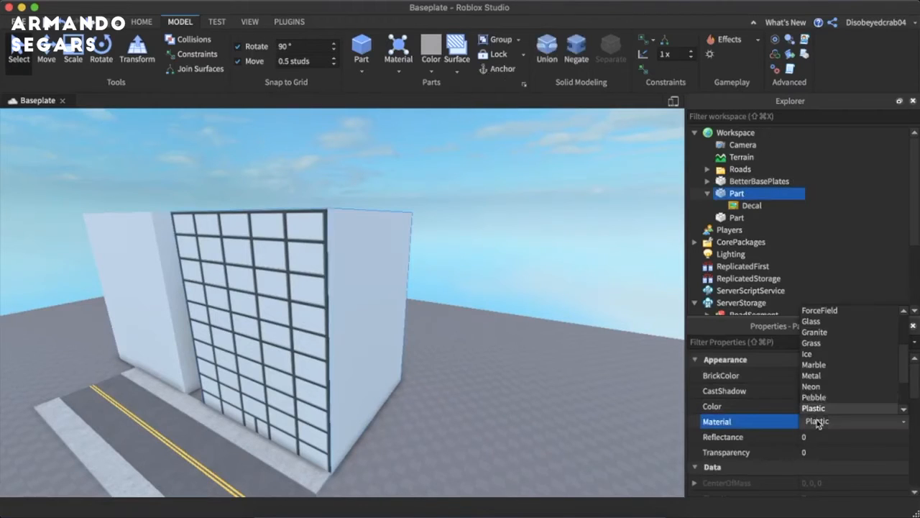
click(826, 386)
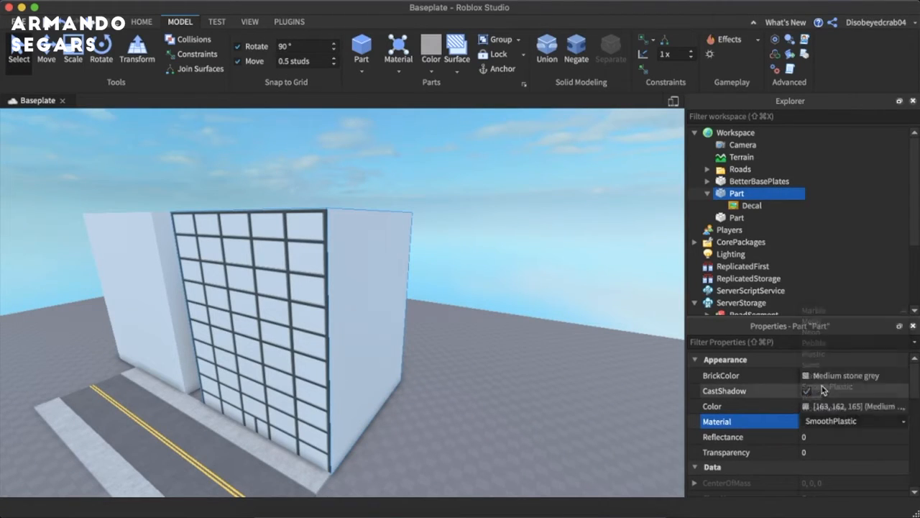
click(817, 450)
click(815, 437)
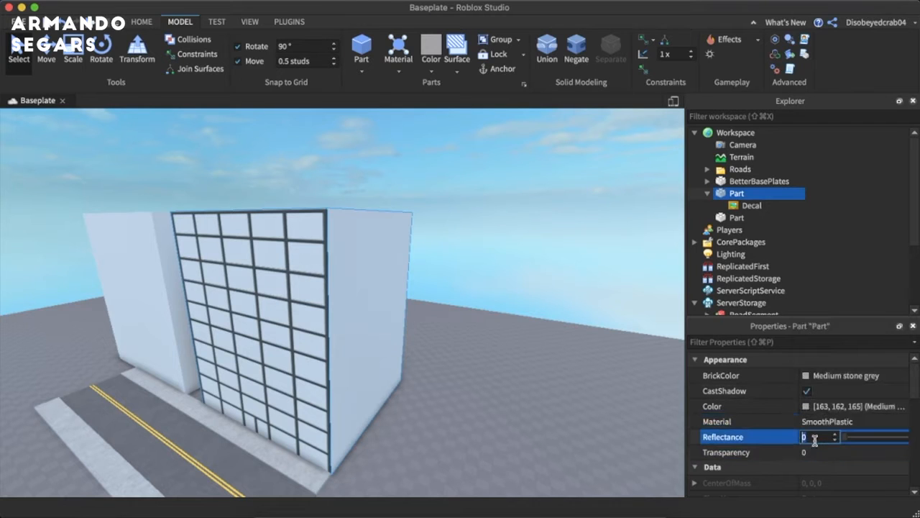
text(1)
key(Return)
click(570, 393)
key(w)
right_drag(570, 393, 446, 232)
key(s)
key(s)
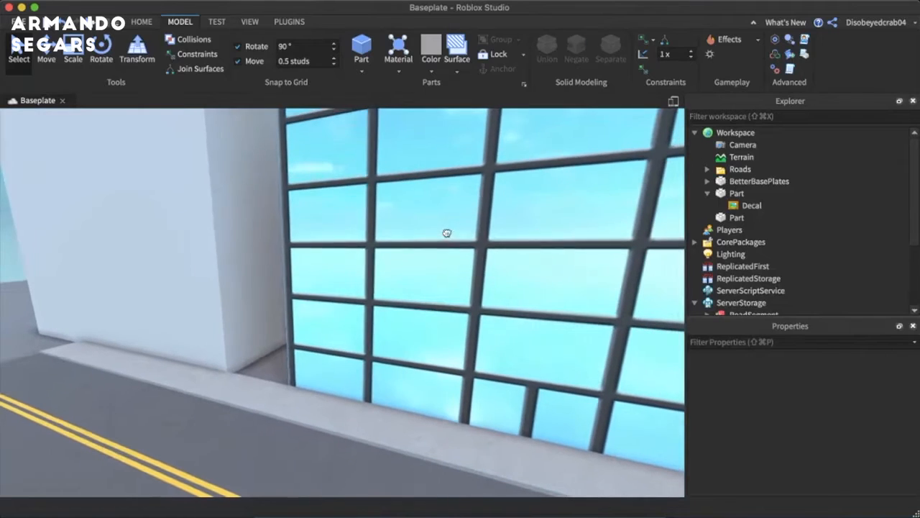
- Change the building block's Material to Neon and its BrickColor to Electric blue
click(737, 192)
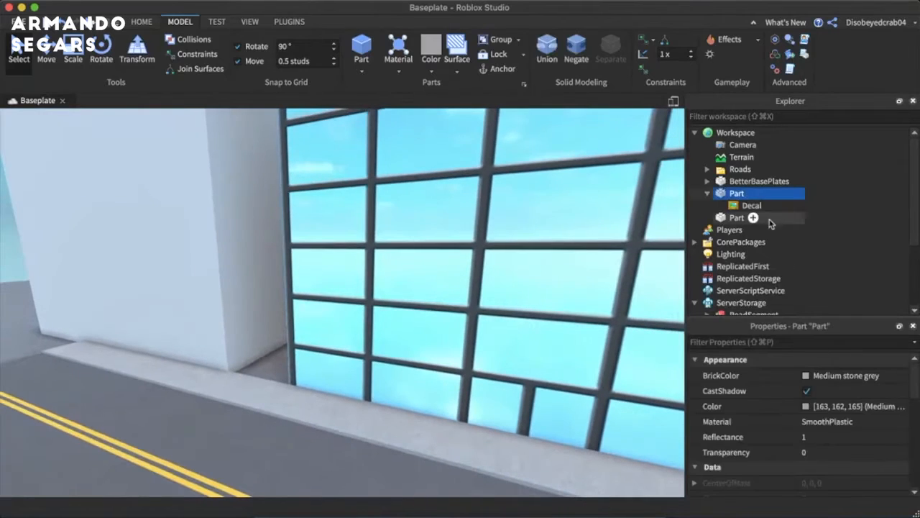
click(834, 422)
click(812, 343)
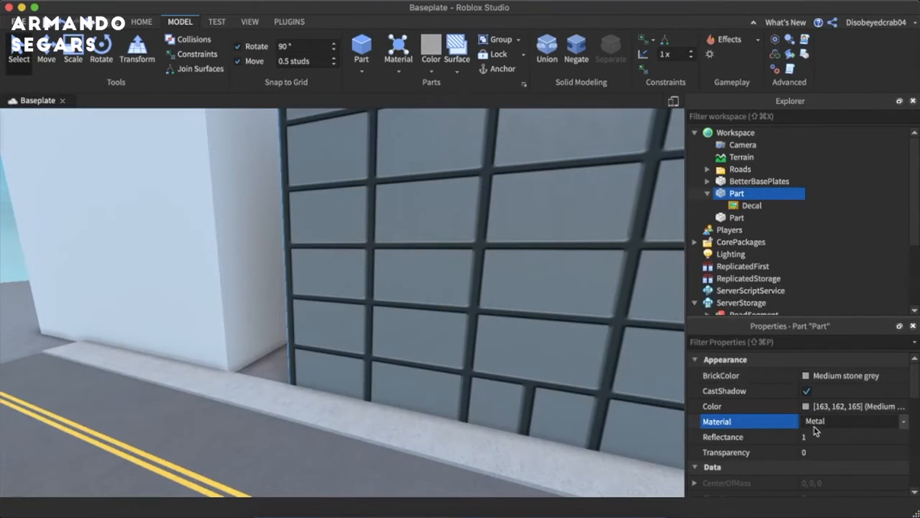
click(815, 424)
click(811, 354)
click(813, 375)
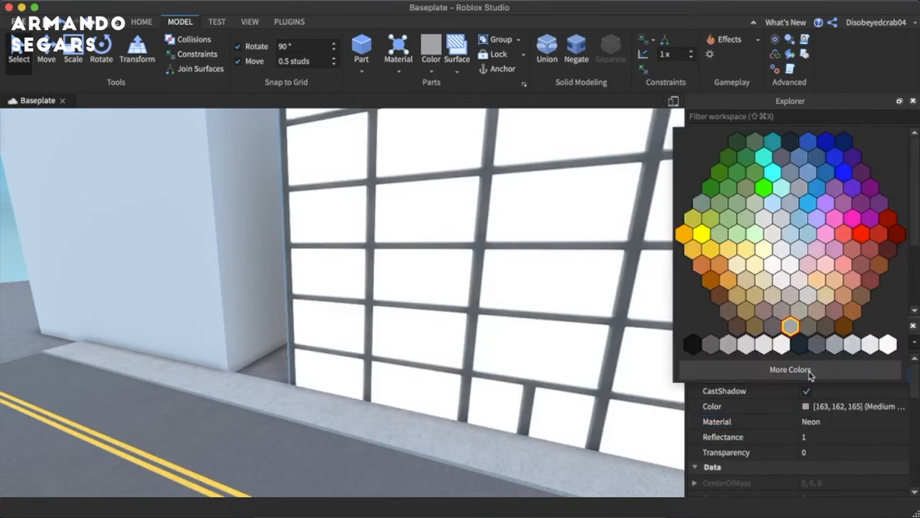
click(817, 190)
scroll(391, 333, down, 10)
click(404, 321)
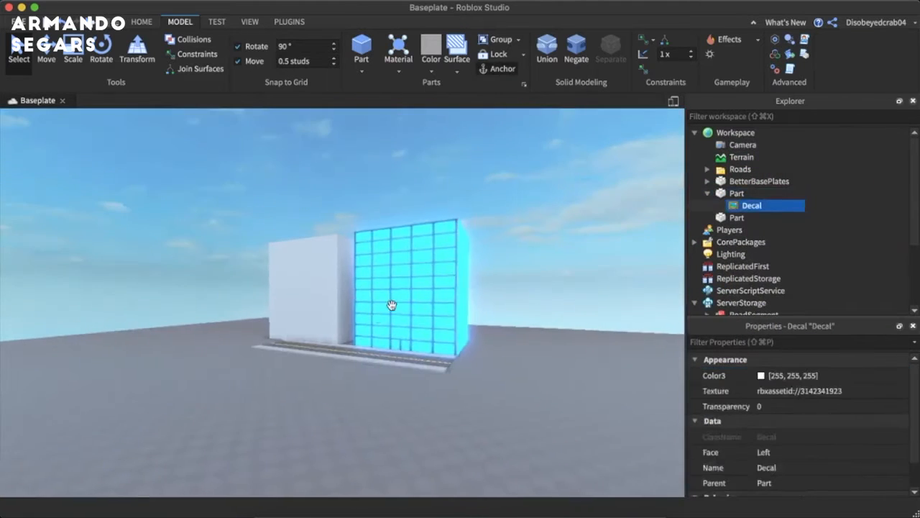
- Scale the neon building wider along the road direction and increase its height
click(435, 222)
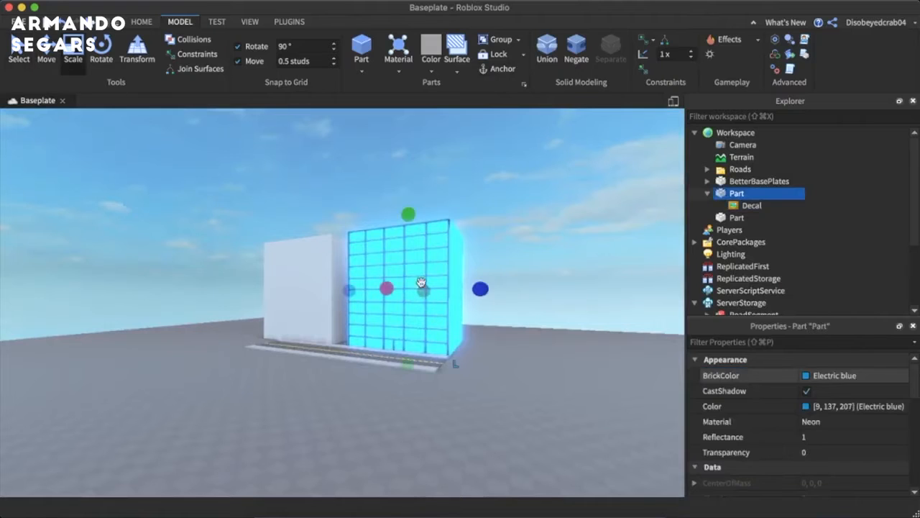
drag(408, 171, 411, 119)
right_drag(434, 230, 440, 207)
key(super+z)
drag(376, 284, 379, 253)
drag(456, 337, 523, 333)
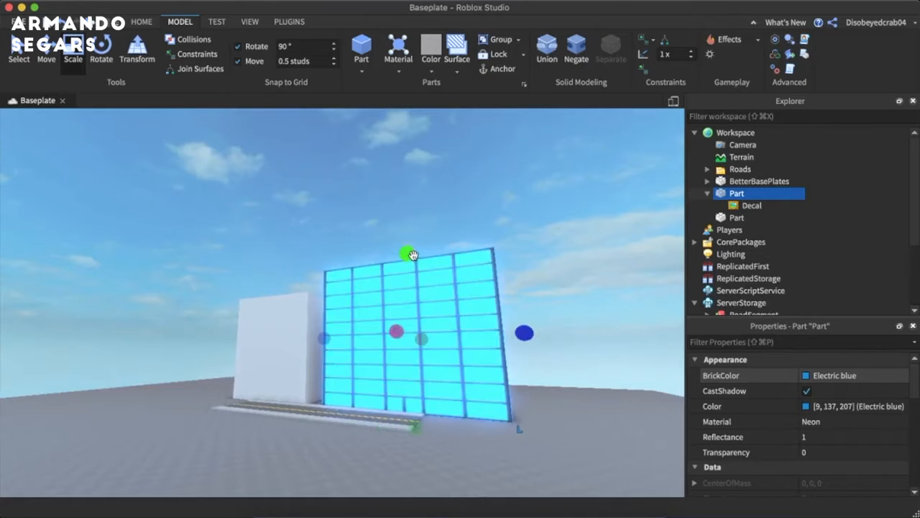
drag(412, 255, 407, 199)
- Duplicate the neon building's decal and set the copy's Face to Back to cover the bare side wall
click(516, 261)
key(d)
right_drag(516, 261, 518, 261)
key(a)
right_drag(349, 325, 329, 308)
key(w)
key(d)
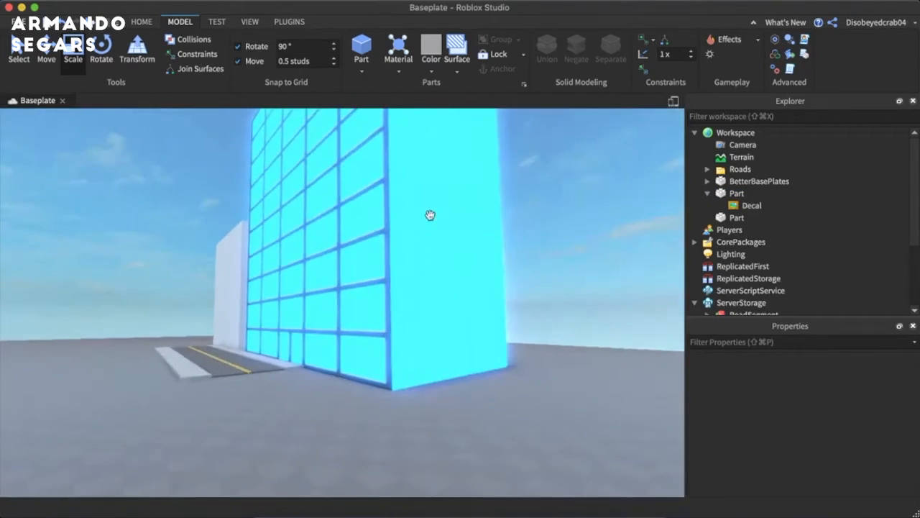
click(752, 193)
click(749, 205)
key(super+d)
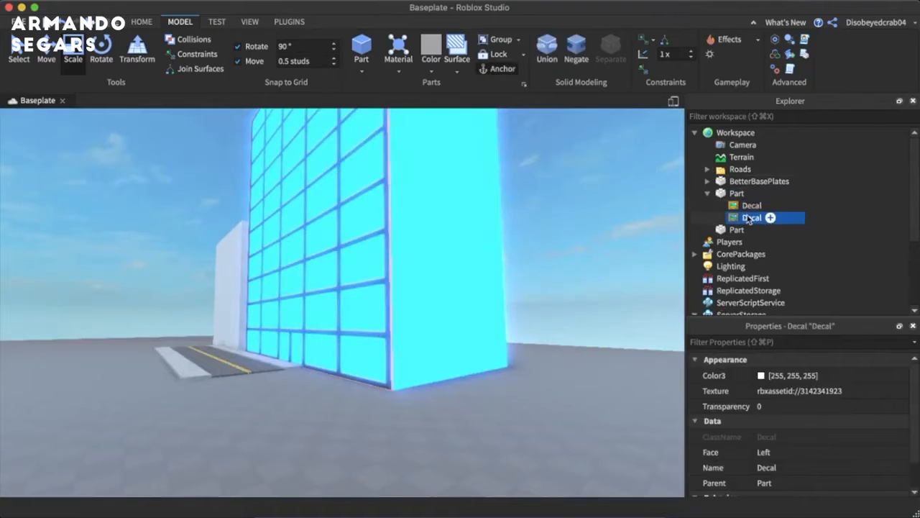
click(801, 453)
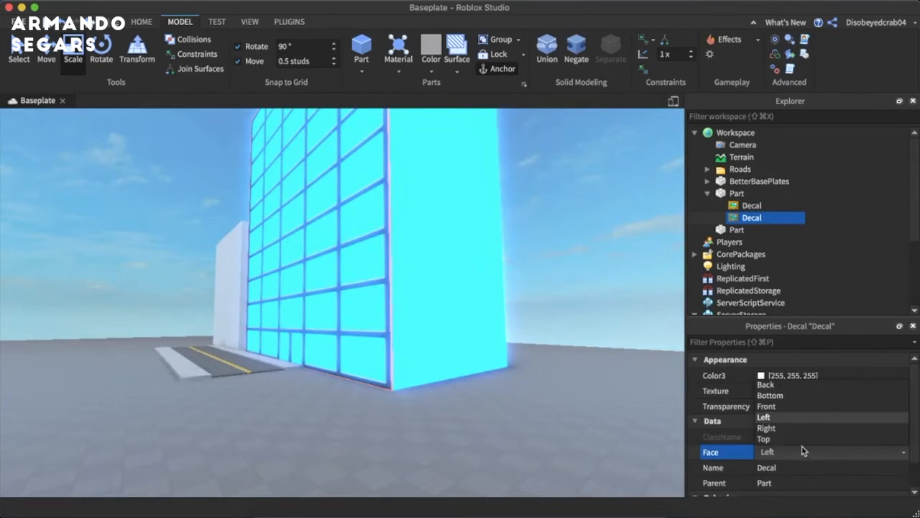
click(766, 385)
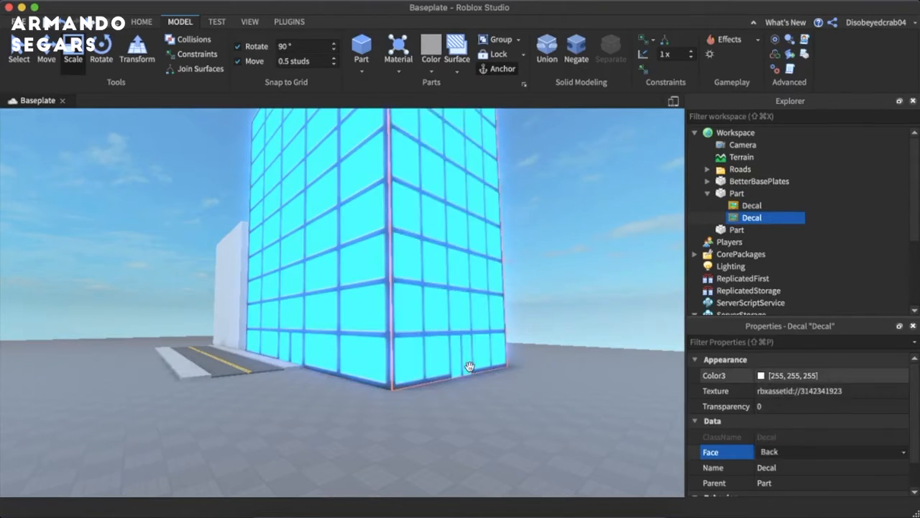
click(347, 512)
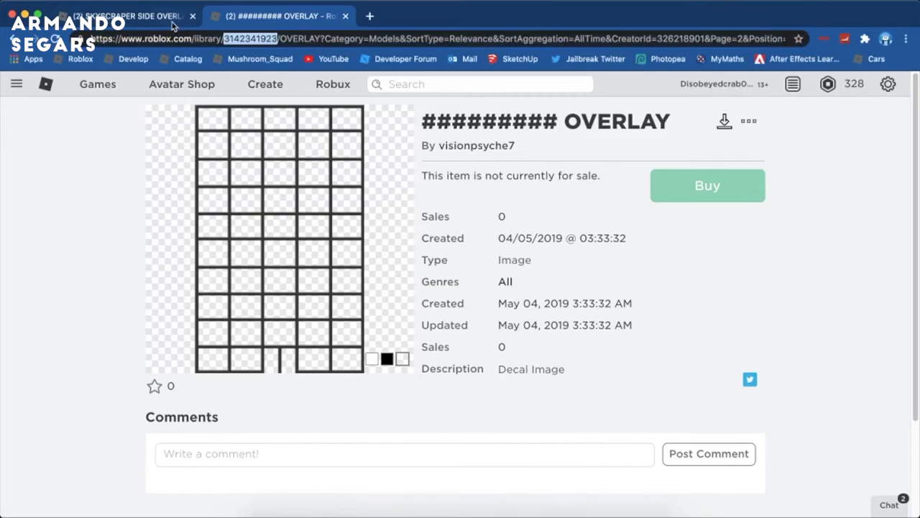
click(173, 23)
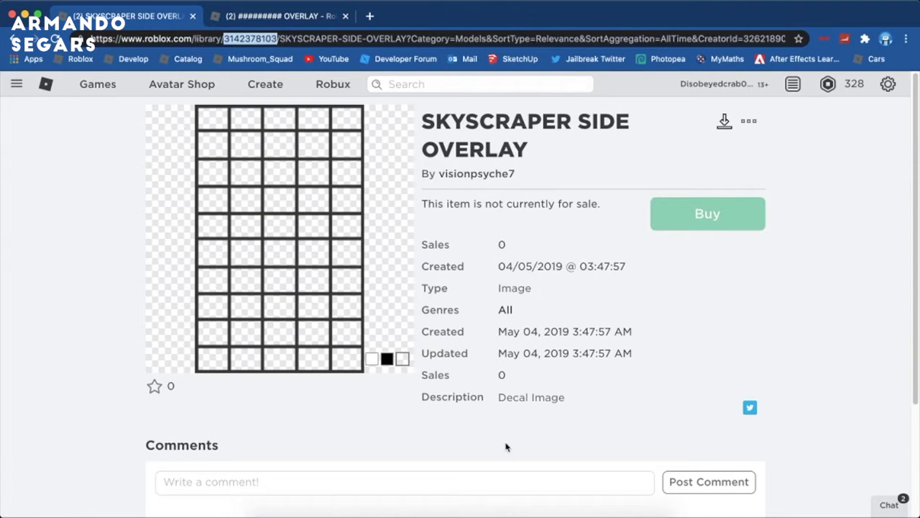
click(520, 512)
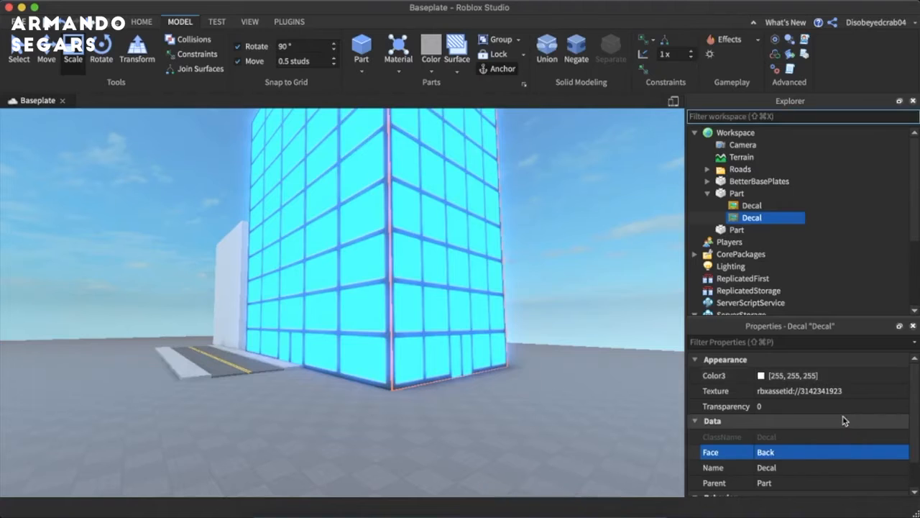
click(830, 389)
key(super+v)
key(Return)
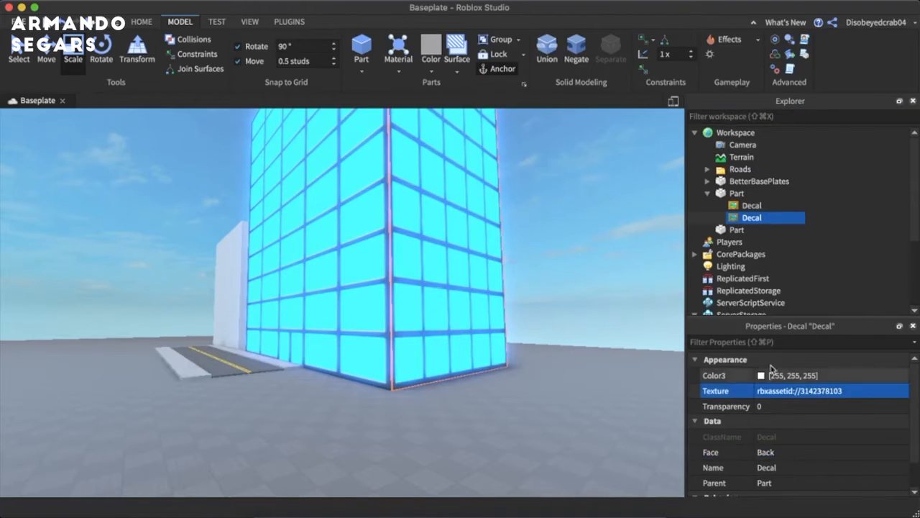
- Inspect the neon building's window overlay from the side wall up to its roof edge
click(631, 286)
right_drag(631, 285, 632, 285)
key(w)
key(s)
key(w)
key(s)
key(w)
key(w)
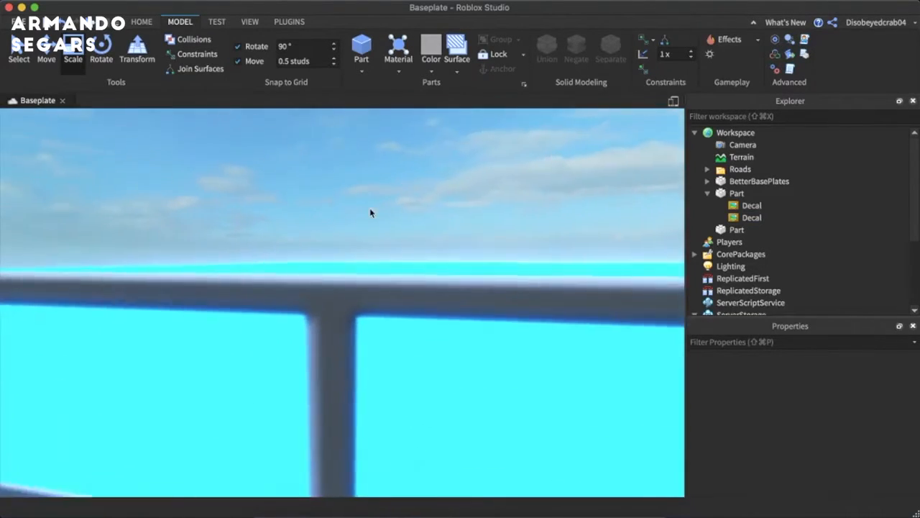
right_drag(371, 212, 378, 211)
key(s)
- Try lowering the neon building with the Scale tool and undo the change
click(380, 211)
right_drag(322, 142, 322, 143)
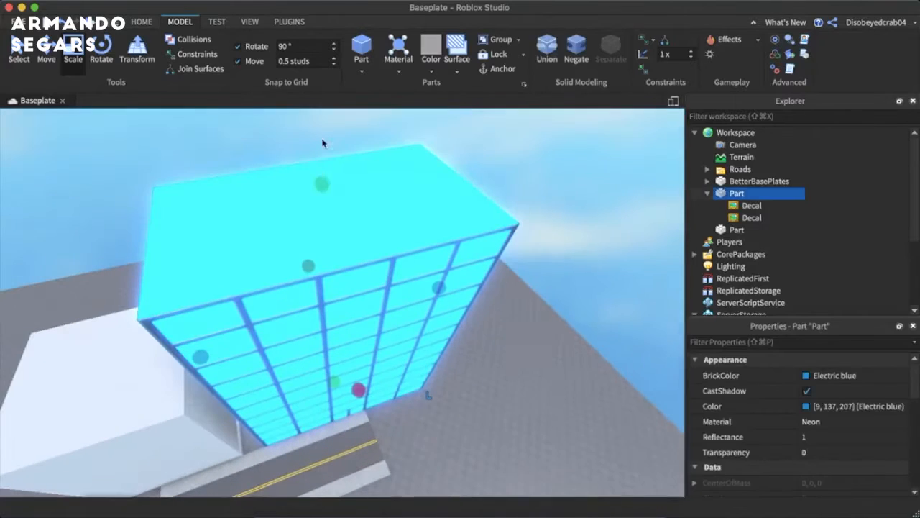
drag(322, 184, 331, 316)
click(507, 329)
key(w)
right_drag(506, 329, 509, 329)
key(s)
key(super+z)
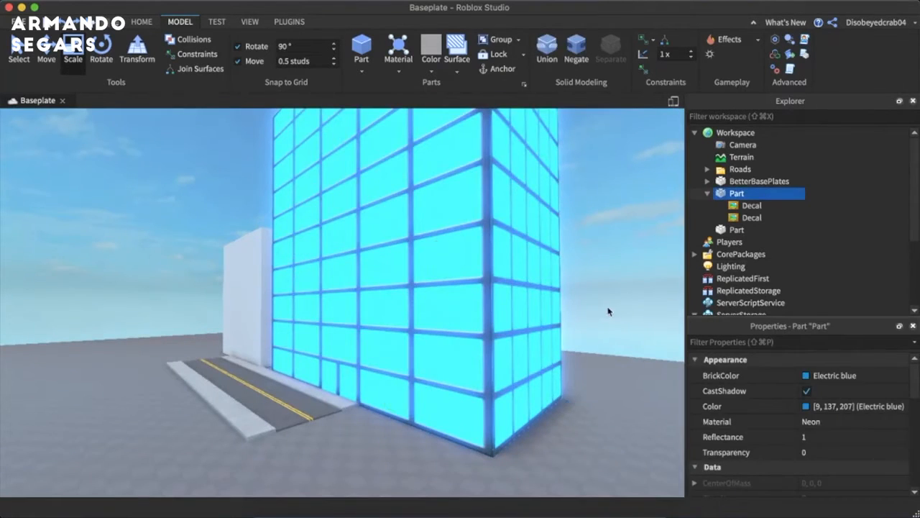
- Insert a Texture object into the plain white building block beside the neon one
click(608, 311)
key(a)
right_drag(440, 305, 643, 220)
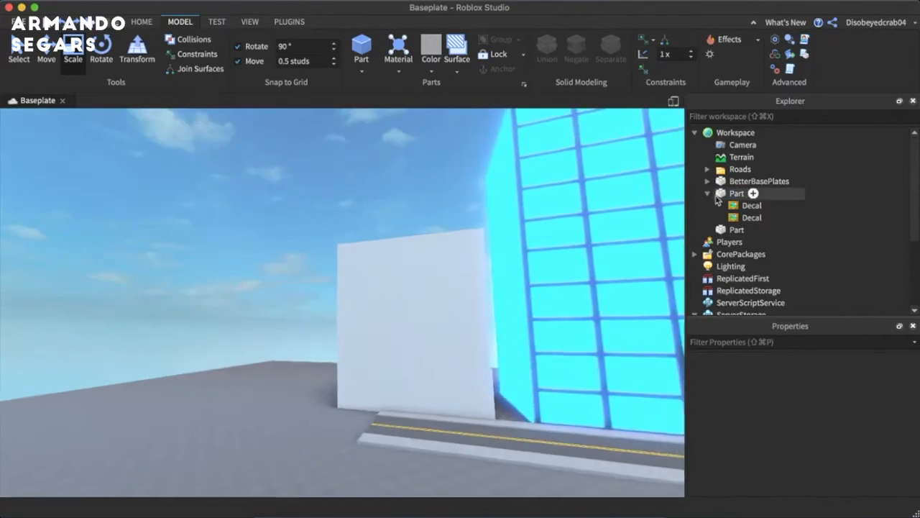
key(w)
right_drag(557, 296, 558, 297)
click(708, 193)
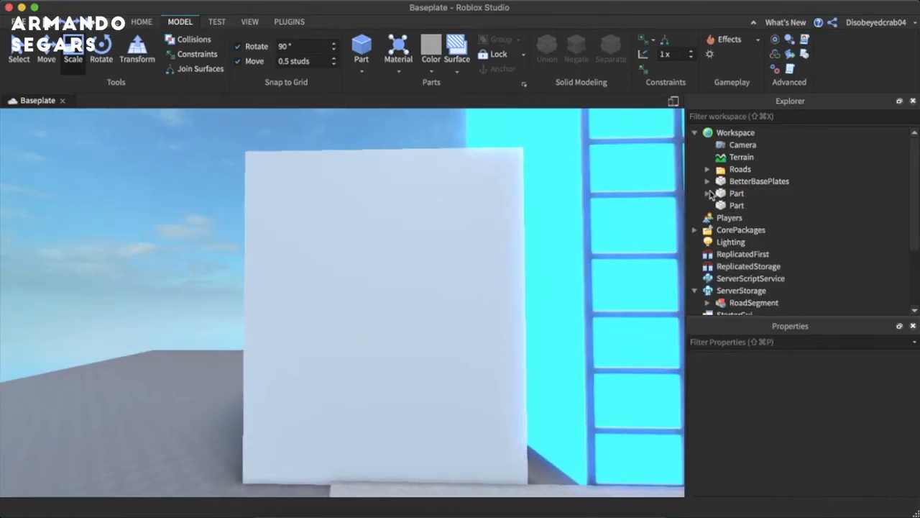
click(753, 205)
text(te)
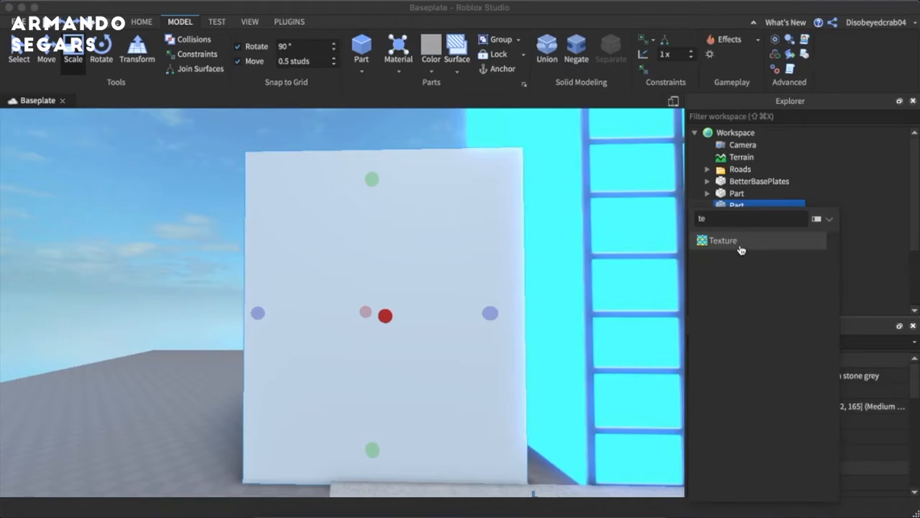
click(740, 246)
scroll(813, 467, down, 3)
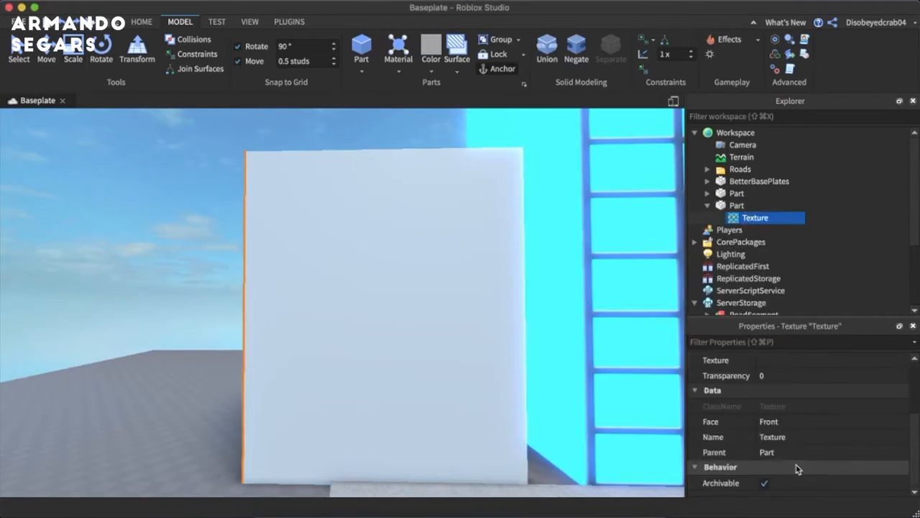
click(782, 425)
click(782, 423)
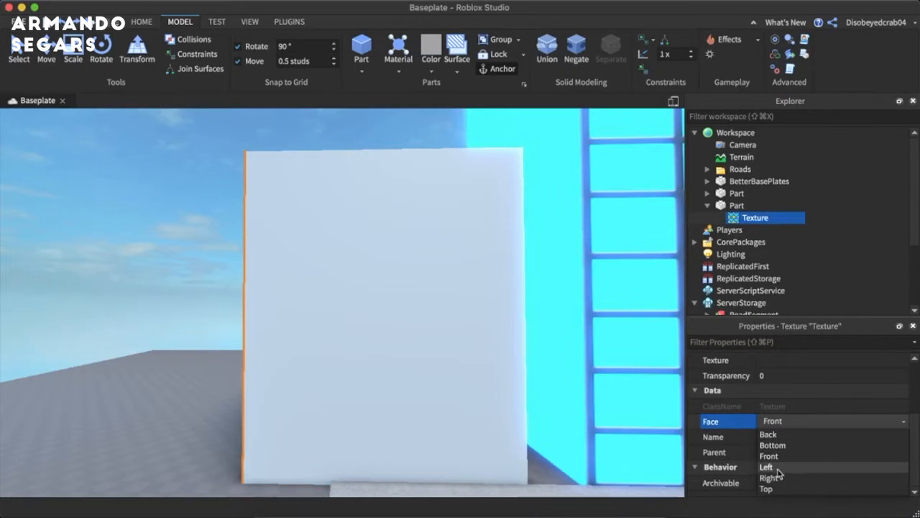
click(769, 466)
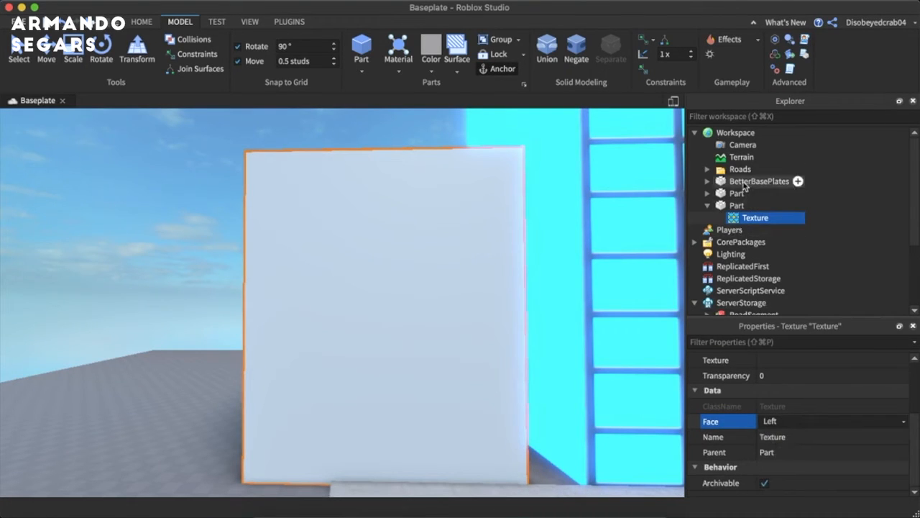
scroll(798, 421, up, 3)
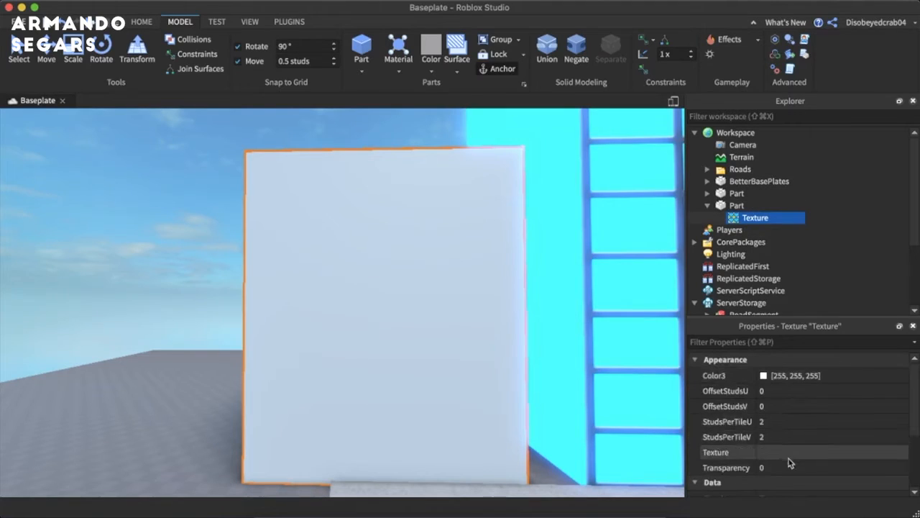
key(super+v)
key(Return)
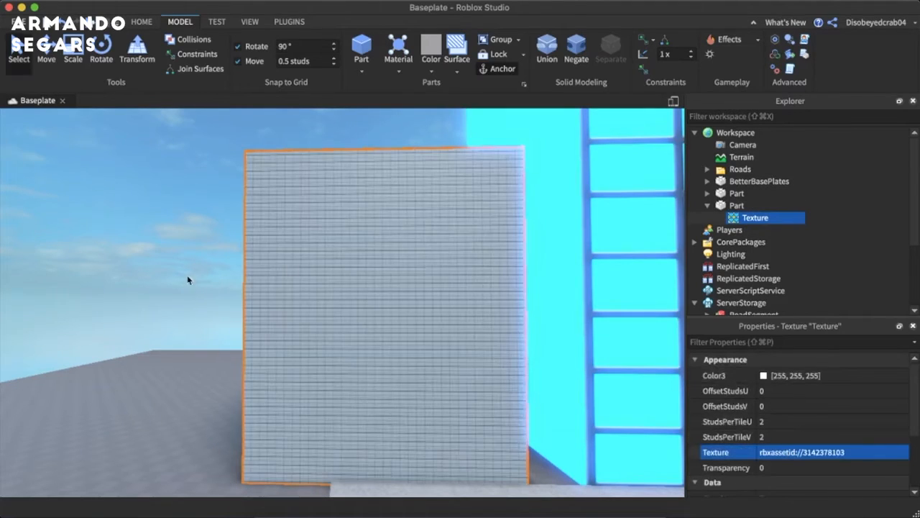
- Set both StudsPerTileU and StudsPerTileV of the white building's texture to 50
scroll(187, 277, up, 5)
scroll(187, 278, down, 3)
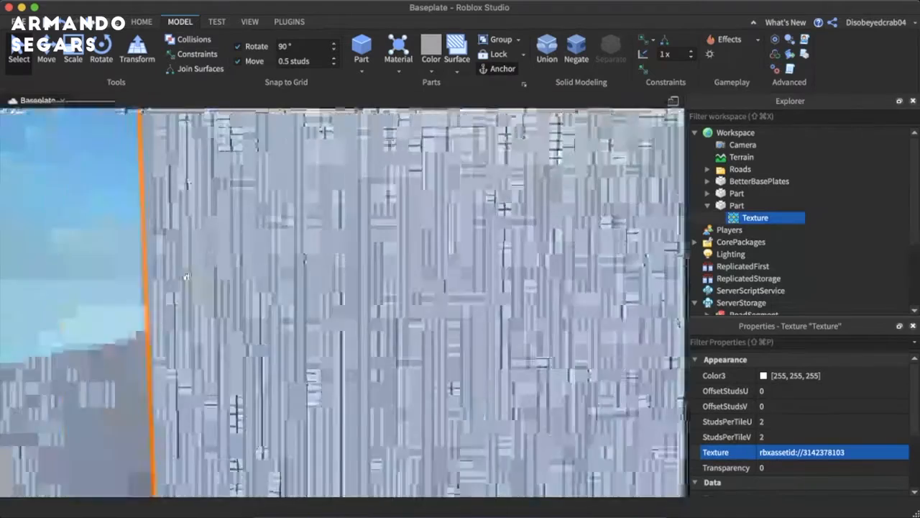
scroll(186, 276, down, 3)
click(806, 423)
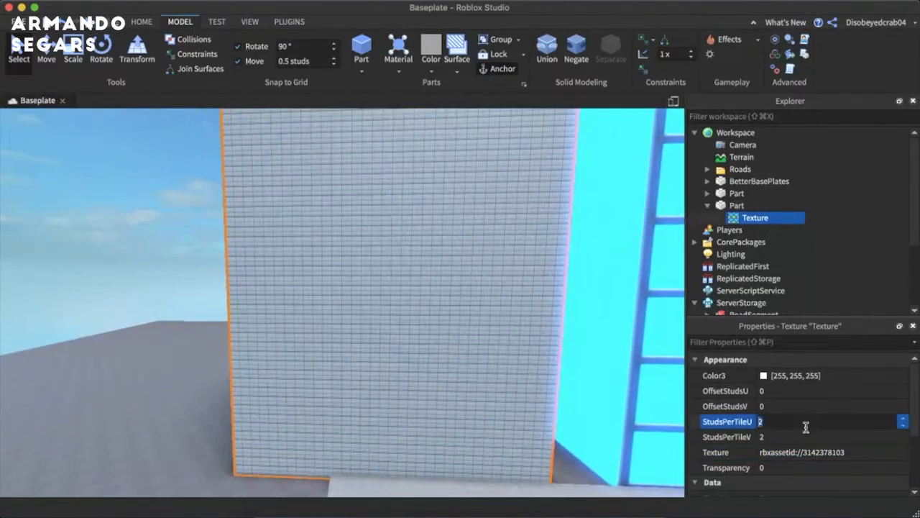
text(50)
key(Return)
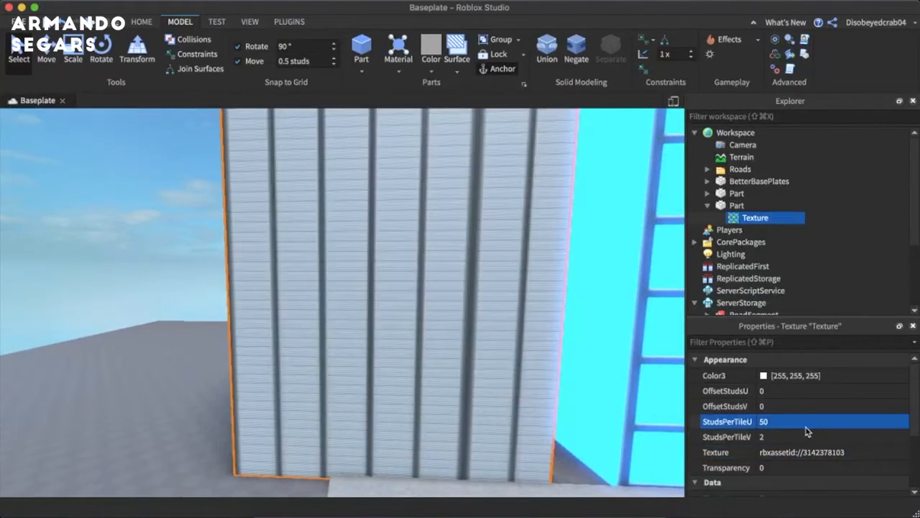
click(799, 437)
text(50)
key(Return)
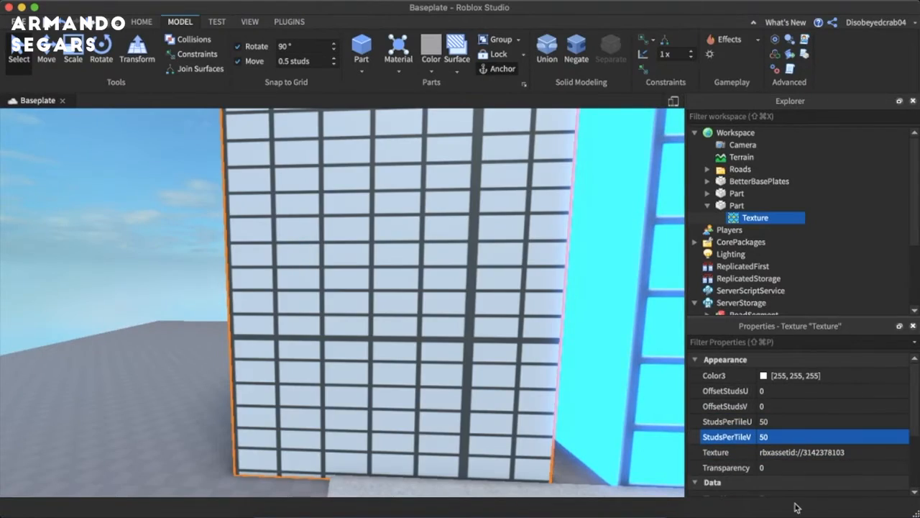
- Scale the textured white building taller and stretch it along the road direction
right_drag(573, 393, 568, 364)
key(s)
key(w)
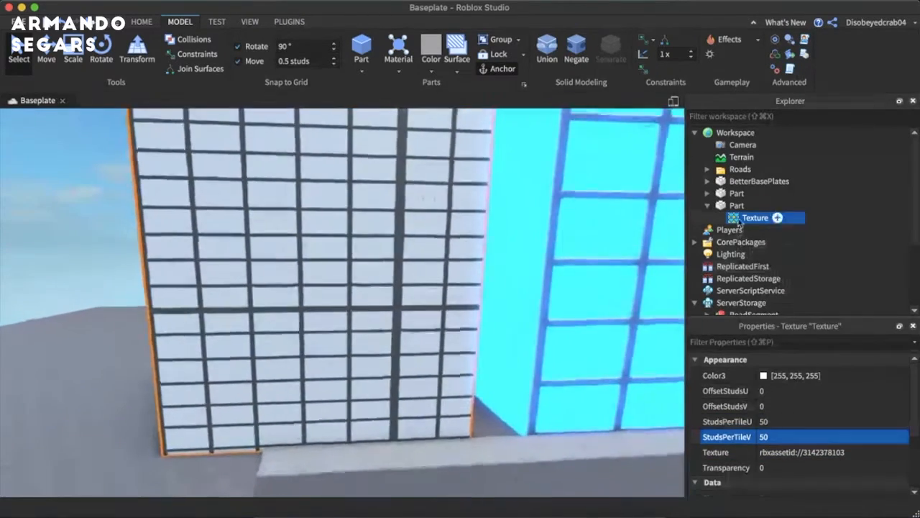
click(743, 208)
click(389, 331)
scroll(387, 329, down, 10)
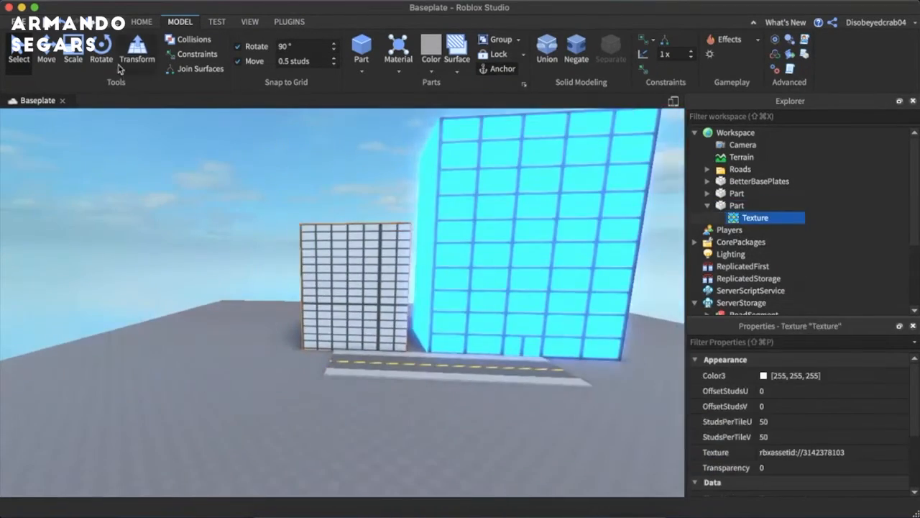
key(w)
click(76, 59)
click(357, 223)
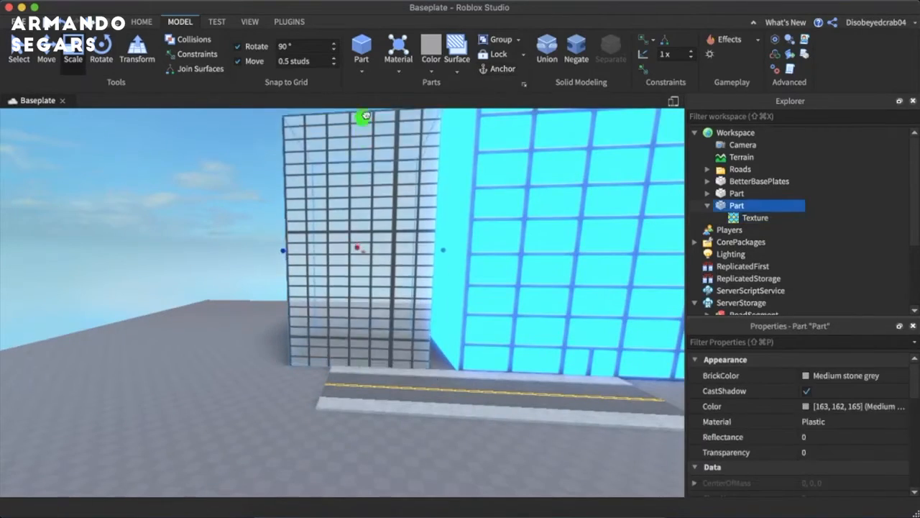
drag(280, 251, 140, 241)
- Scale the white building narrower along the road and reduce its height to well below the neon building's
key(w)
right_drag(141, 241, 142, 242)
key(s)
right_drag(141, 242, 141, 242)
scroll(141, 241, down, 5)
scroll(141, 241, down, 5)
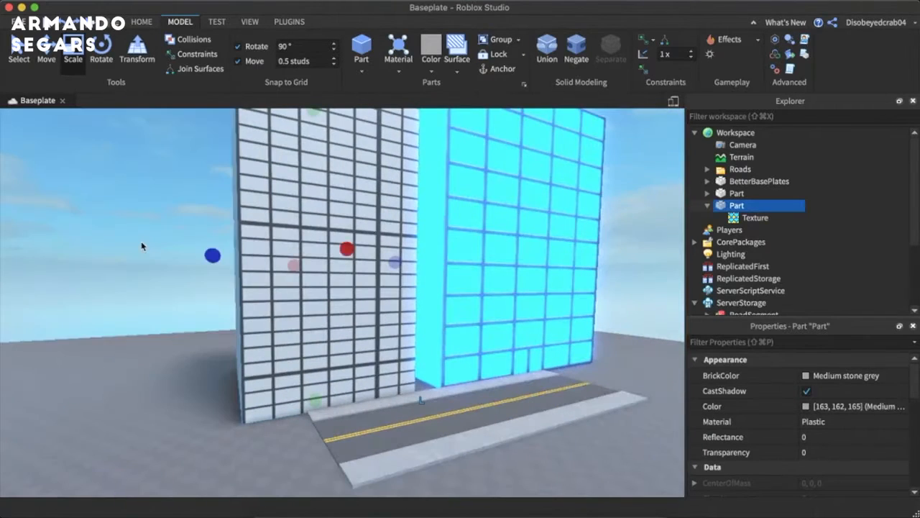
drag(396, 293, 375, 294)
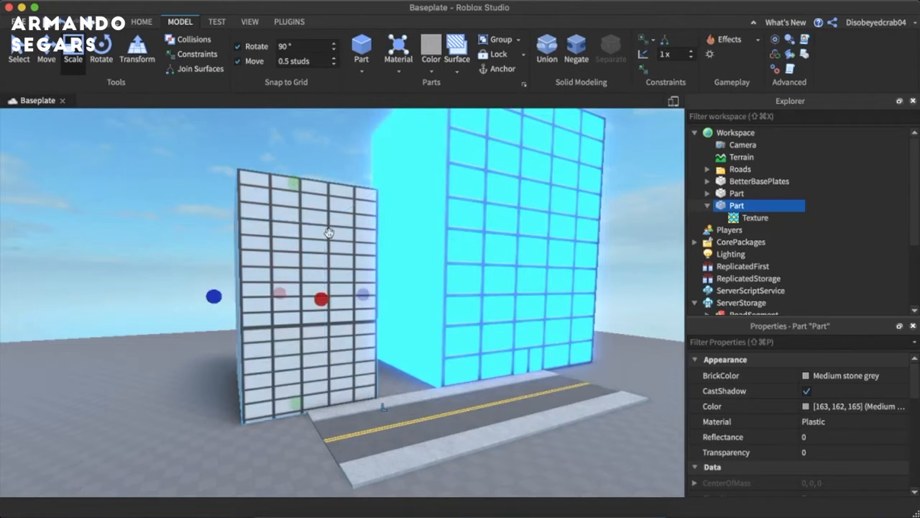
click(260, 164)
click(313, 273)
- Try scaling the white building up far beyond the neon building's size and undo the changes
drag(297, 413, 263, 385)
scroll(273, 360, down, 5)
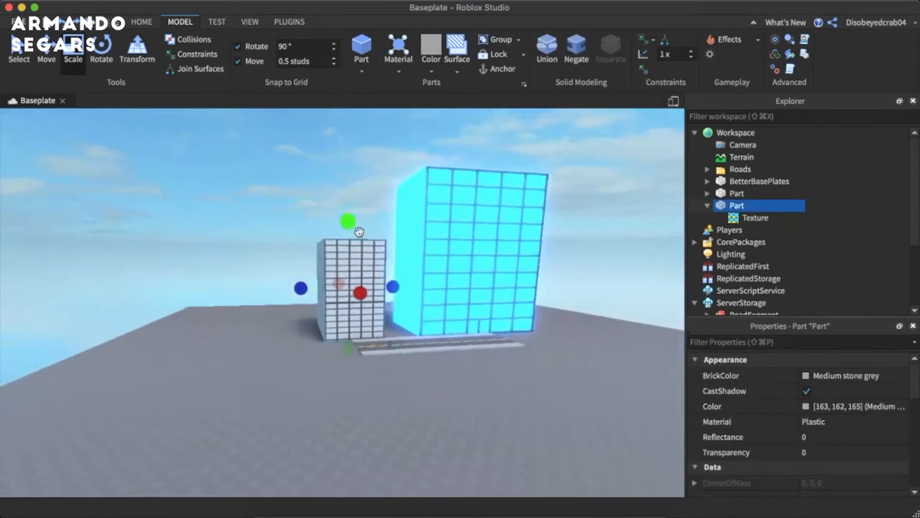
drag(350, 230, 371, 77)
scroll(398, 271, down, 5)
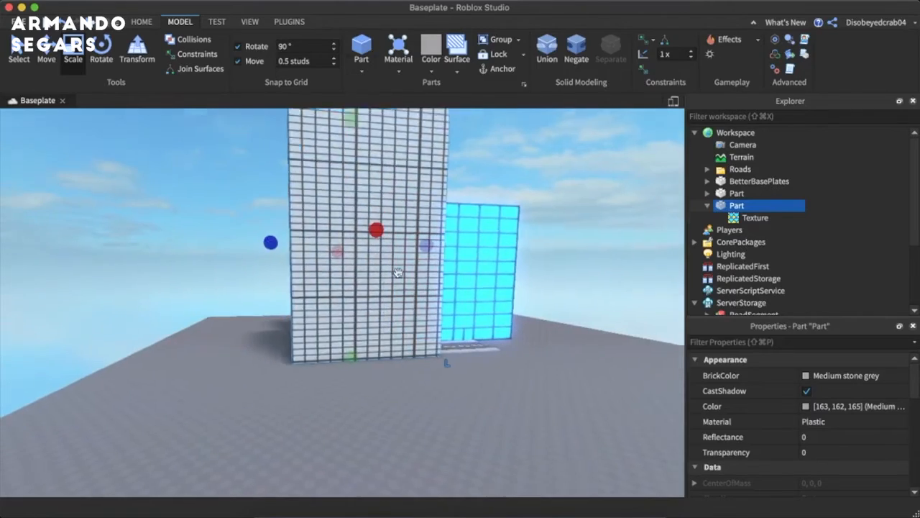
drag(357, 192, 369, 108)
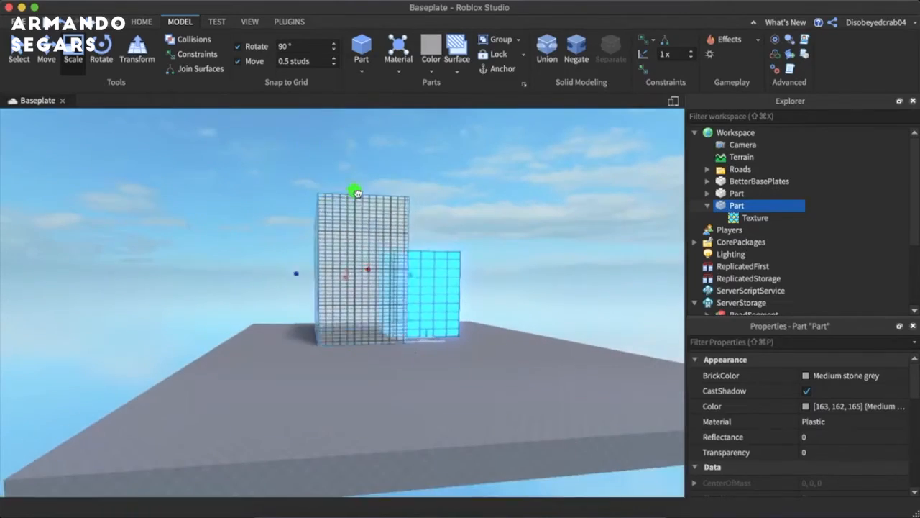
click(516, 223)
scroll(515, 222, up, 10)
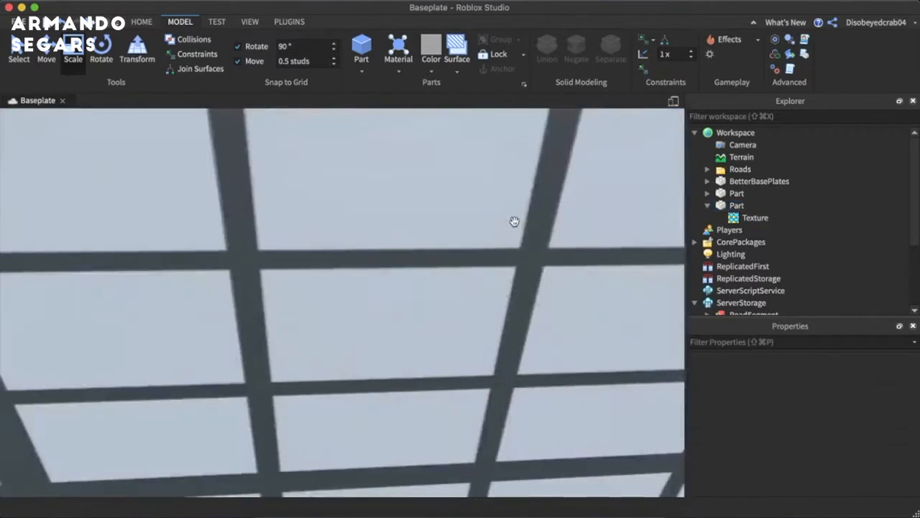
scroll(514, 221, down, 15)
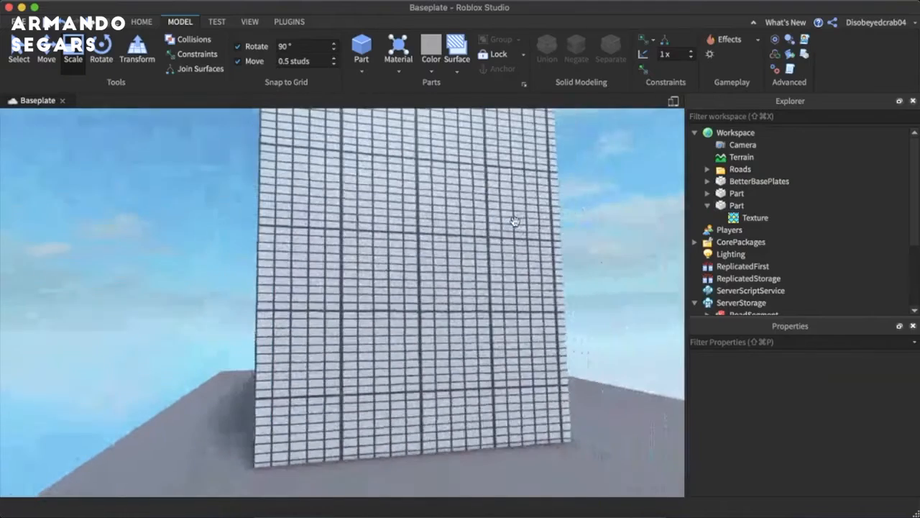
click(512, 221)
key(super+z)
key(super+z)
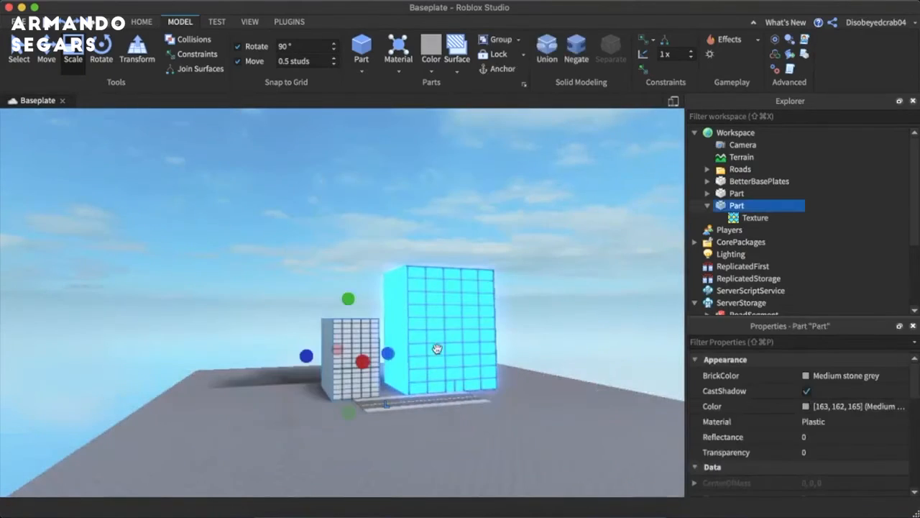
- Move the white building along the road until it stands close beside the neon blue building
scroll(545, 368, up, 10)
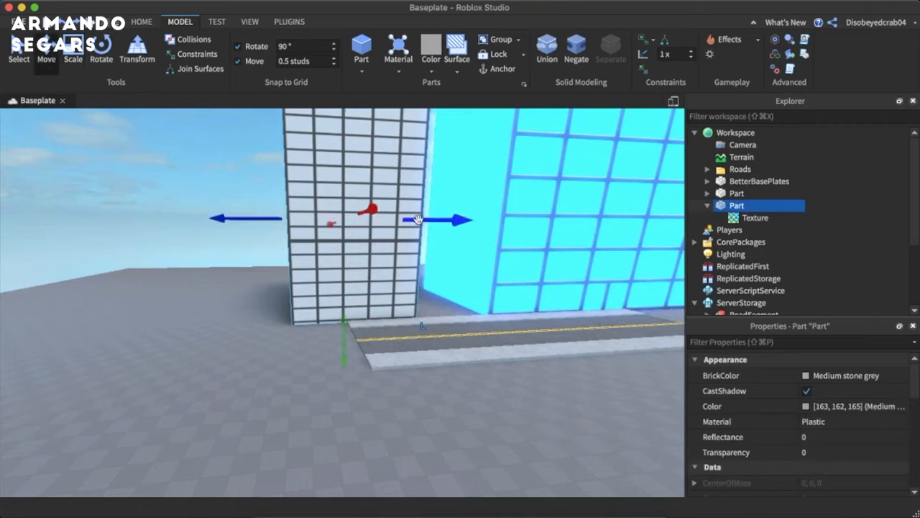
drag(418, 220, 480, 220)
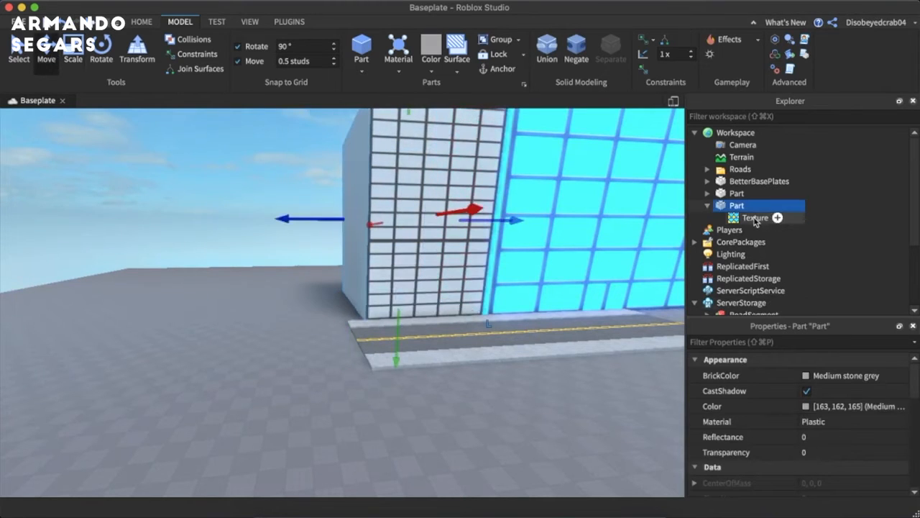
- Change the white building's Material to Neon and its BrickColor to Neon orange
click(834, 421)
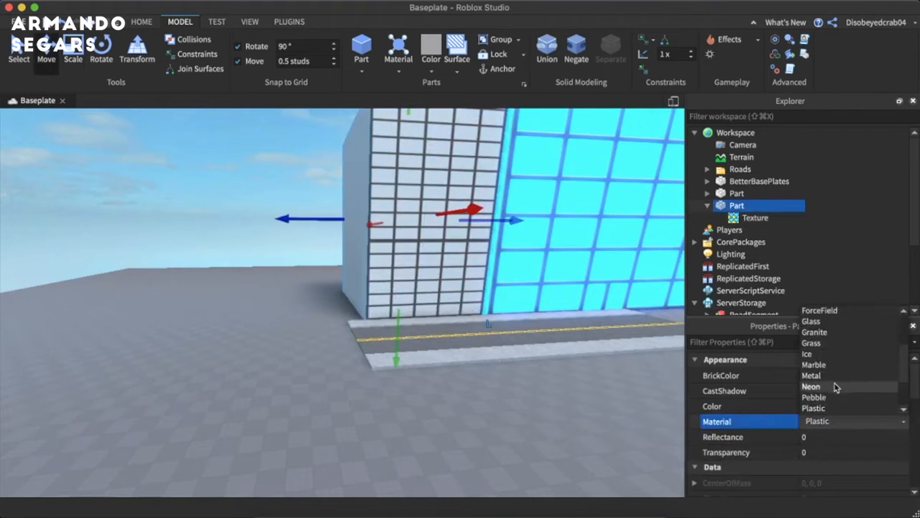
click(834, 387)
click(807, 375)
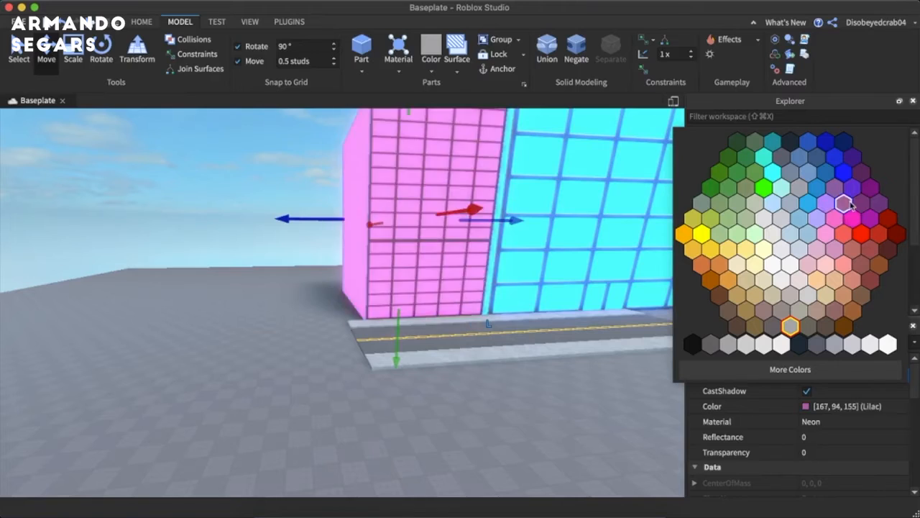
click(703, 272)
click(179, 277)
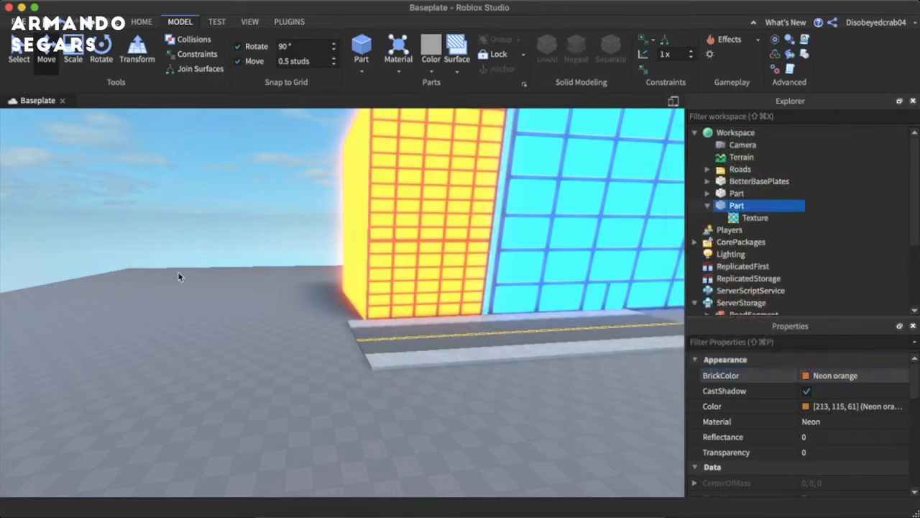
- Move the neon orange building along the road away from the blue building, leaving a gap between them
key(w)
right_drag(180, 278, 194, 265)
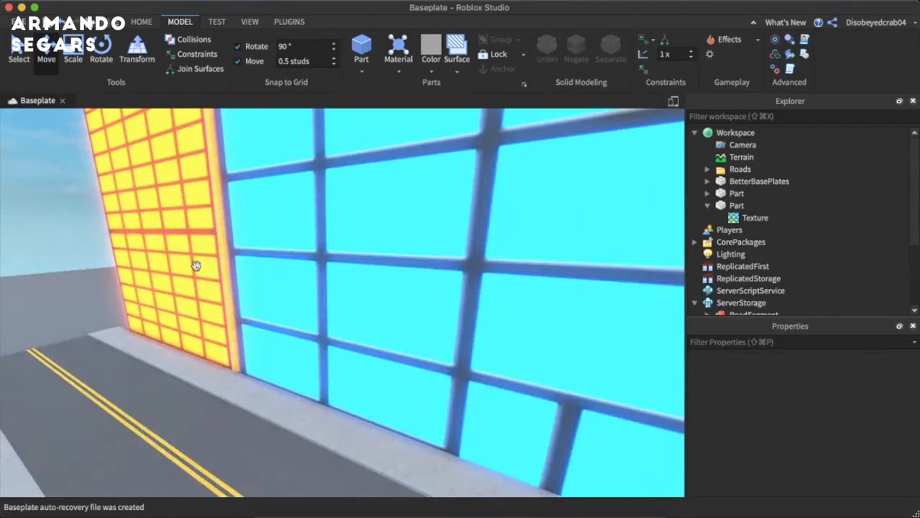
click(156, 241)
right_drag(156, 242, 257, 234)
drag(257, 234, 281, 235)
key(s)
key(a)
drag(397, 287, 304, 279)
click(317, 252)
- Select all the RoadSegment models that form the road and group them into one model
right_drag(429, 293, 429, 320)
drag(114, 335, 104, 333)
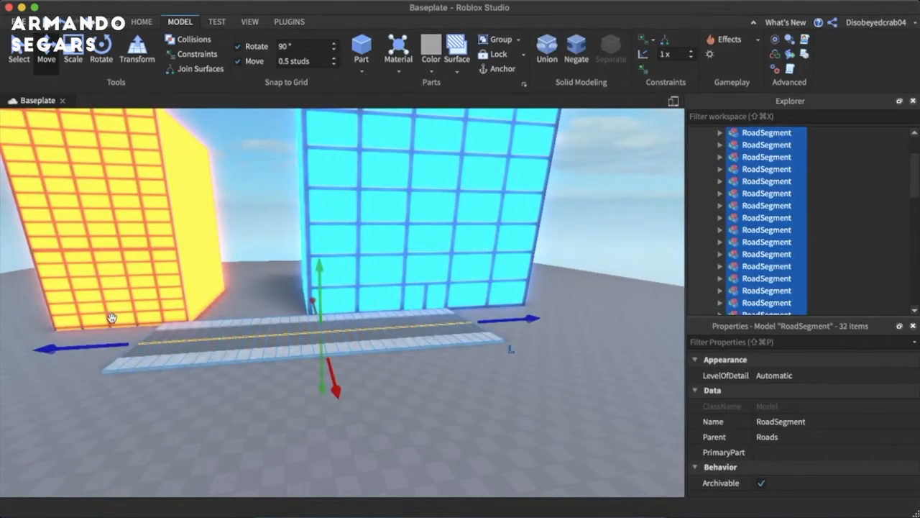
key(super+g)
- Rename the grouped road model as Longroad
click(394, 374)
click(401, 345)
click(850, 131)
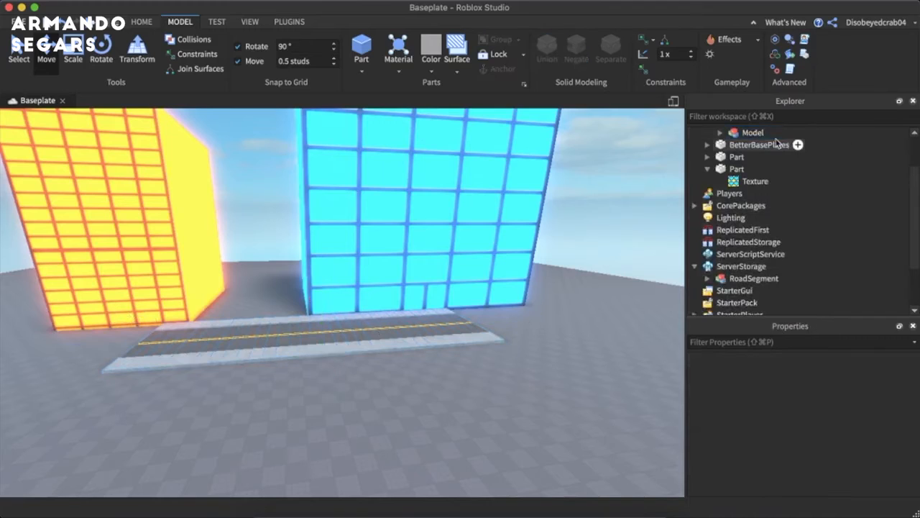
click(752, 133)
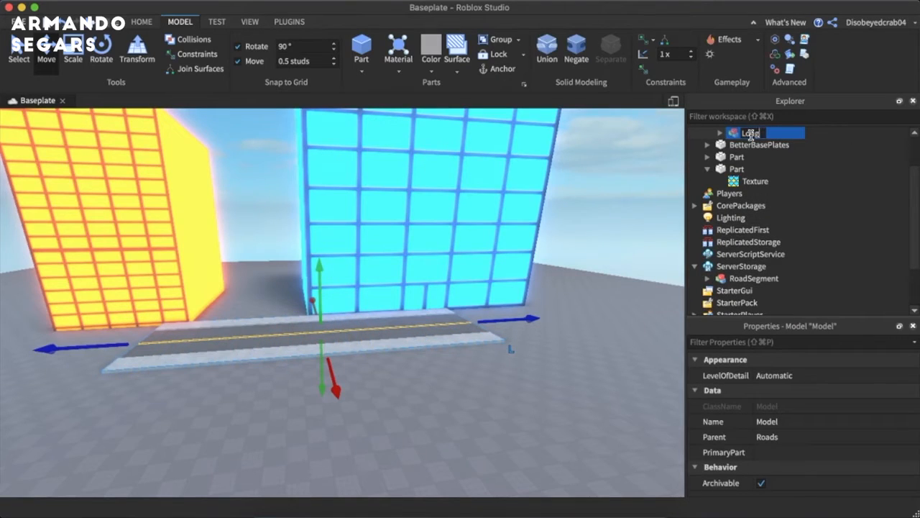
click(589, 195)
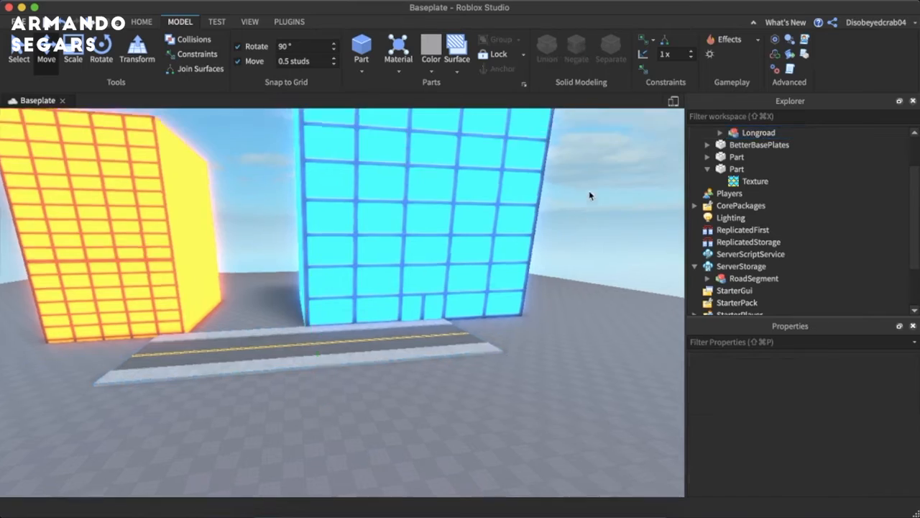
- Insert a new block part and position it on the ground at the blue building's front corner
scroll(589, 195, up, 5)
right_drag(590, 195, 647, 148)
right_drag(460, 215, 429, 283)
scroll(460, 252, down, 5)
click(492, 219)
right_drag(493, 219, 504, 218)
scroll(493, 216, up, 4)
scroll(496, 220, down, 5)
scroll(496, 220, up, 4)
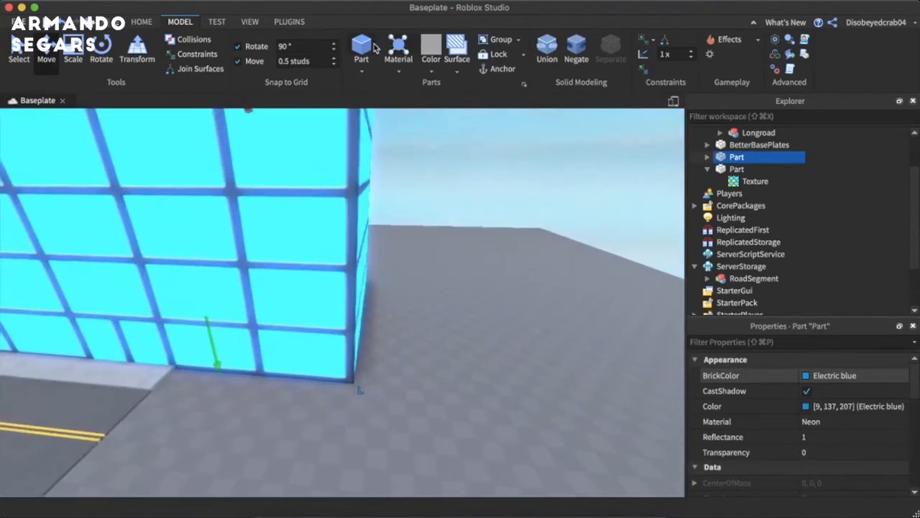
click(368, 47)
right_drag(368, 149, 359, 269)
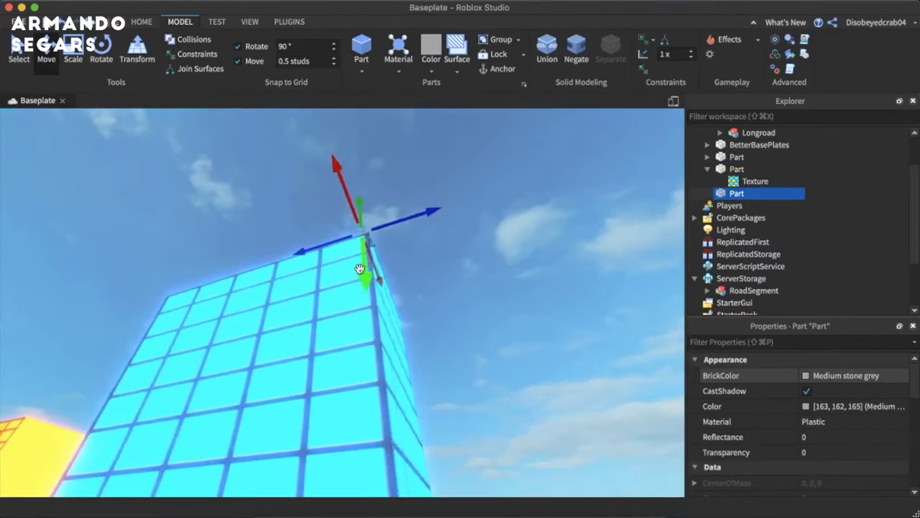
right_drag(363, 513, 401, 371)
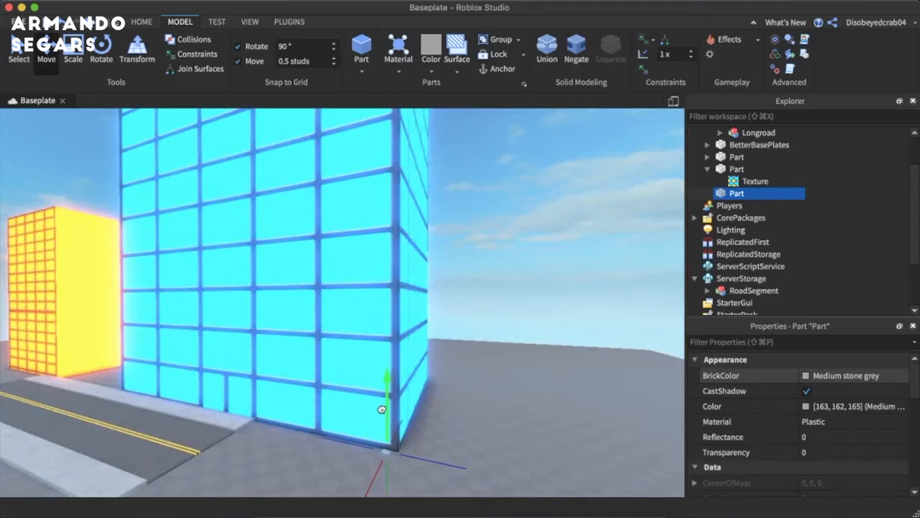
drag(411, 452, 417, 454)
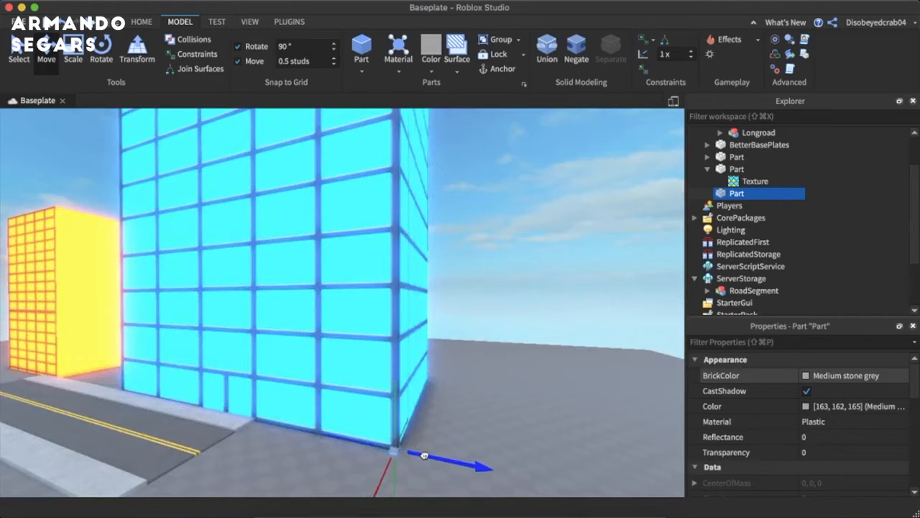
right_drag(390, 386, 405, 404)
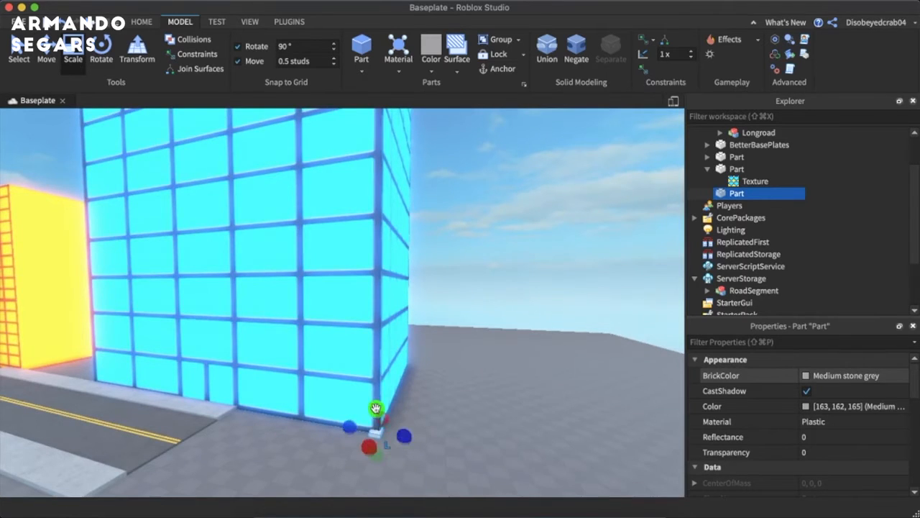
- Stretch the corner part up to the blue building's roof as a pillar and set its Material to Metal
drag(376, 408, 391, 127)
right_drag(393, 130, 390, 165)
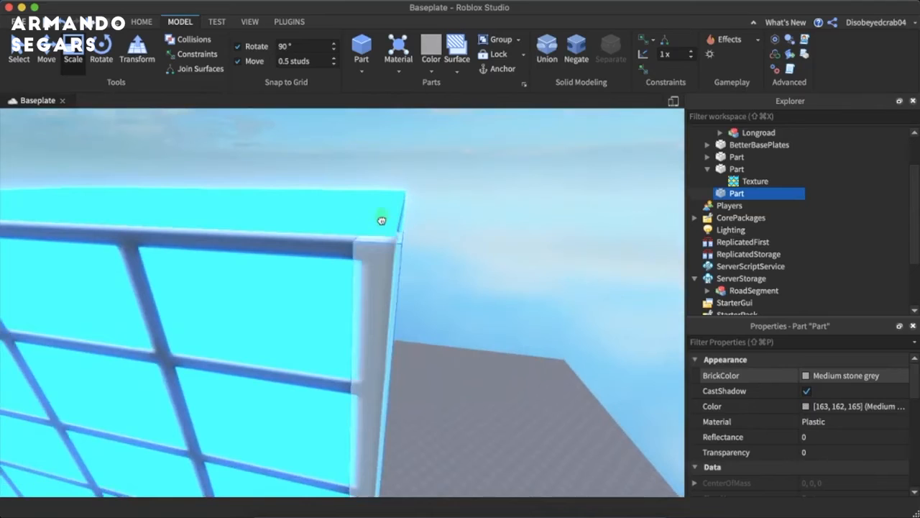
click(834, 422)
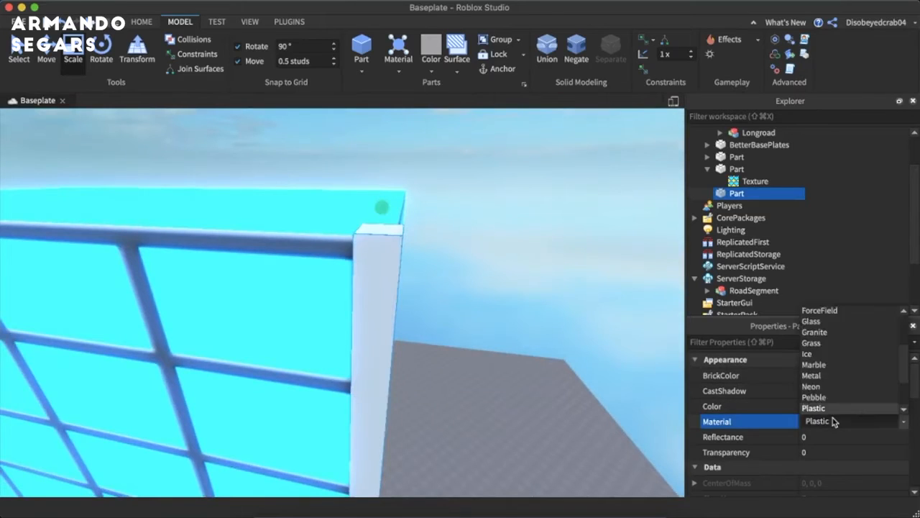
click(812, 366)
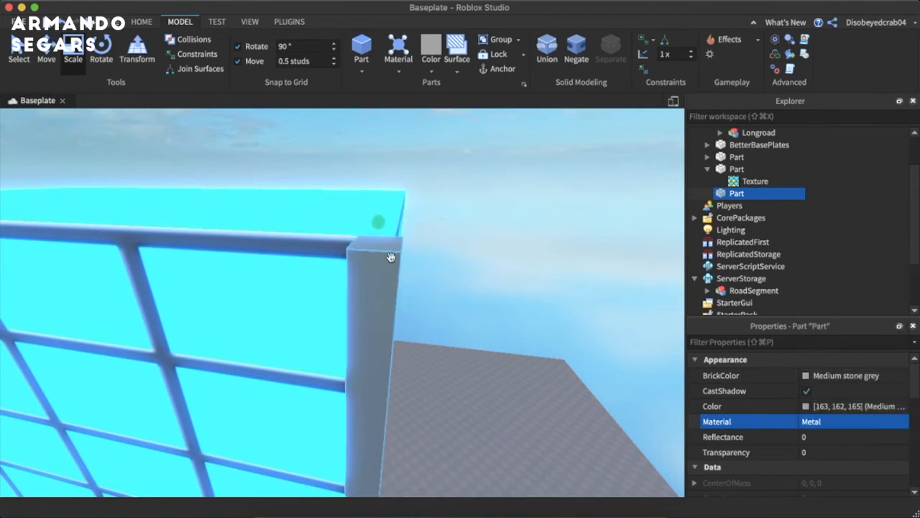
click(465, 261)
right_drag(464, 261, 458, 223)
scroll(466, 274, up, 10)
scroll(467, 271, down, 5)
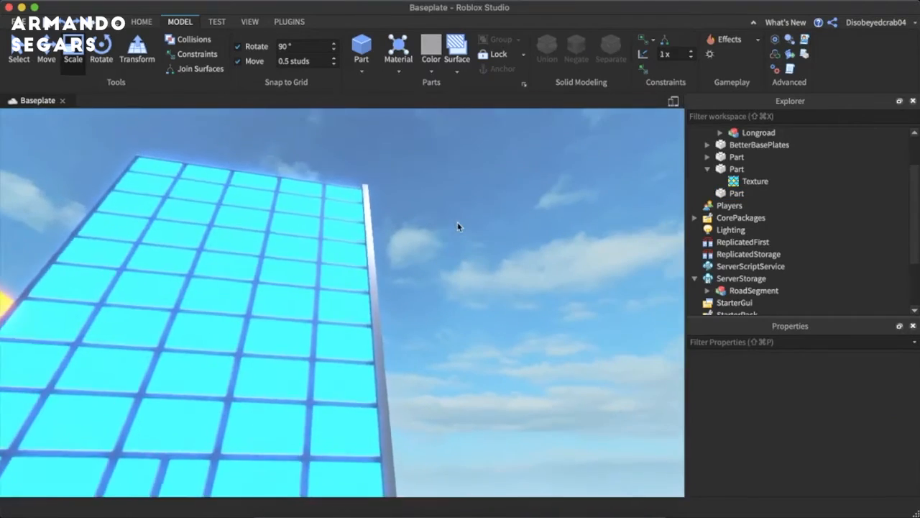
- Duplicate the metal pillar five times and place the copies along the vertical window lines across the blue building's front
scroll(458, 223, up, 1)
click(379, 261)
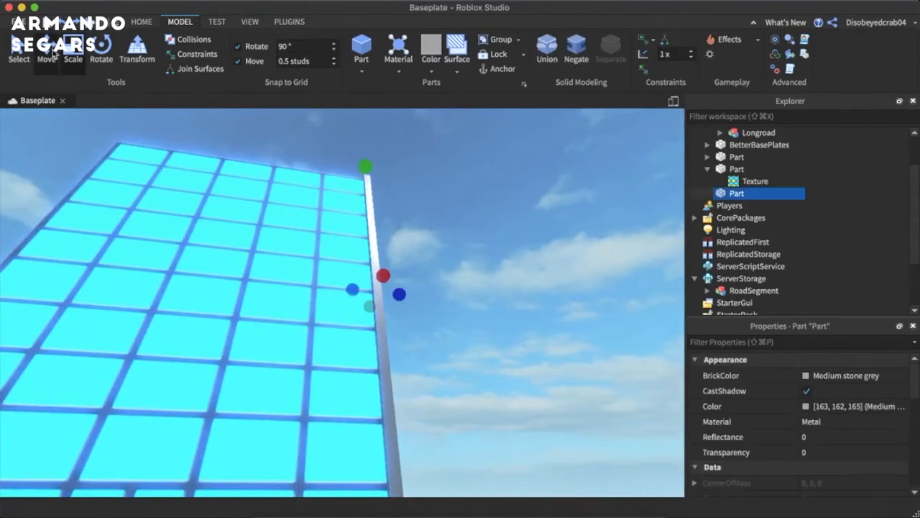
click(54, 54)
right_drag(518, 335, 519, 338)
key(super+d)
drag(521, 254, 280, 270)
key(super+d)
key(a)
key(super+d)
key(a)
key(super+d)
key(super+d)
click(588, 226)
right_drag(587, 226, 364, 240)
key(s)
click(422, 227)
click(419, 226)
right_drag(418, 226, 406, 228)
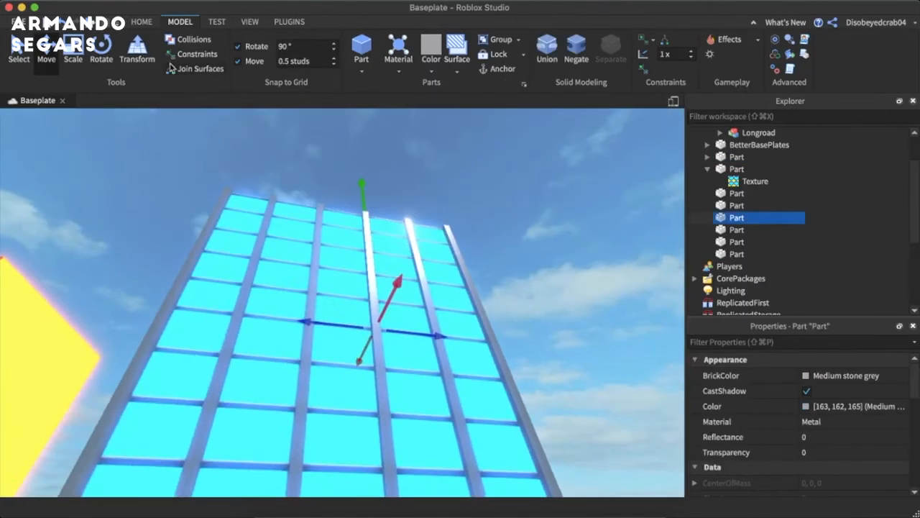
- Duplicate a pillar and scale the copy into a horizontal beam between the two pillars above the blue building's entrance
key(super+d)
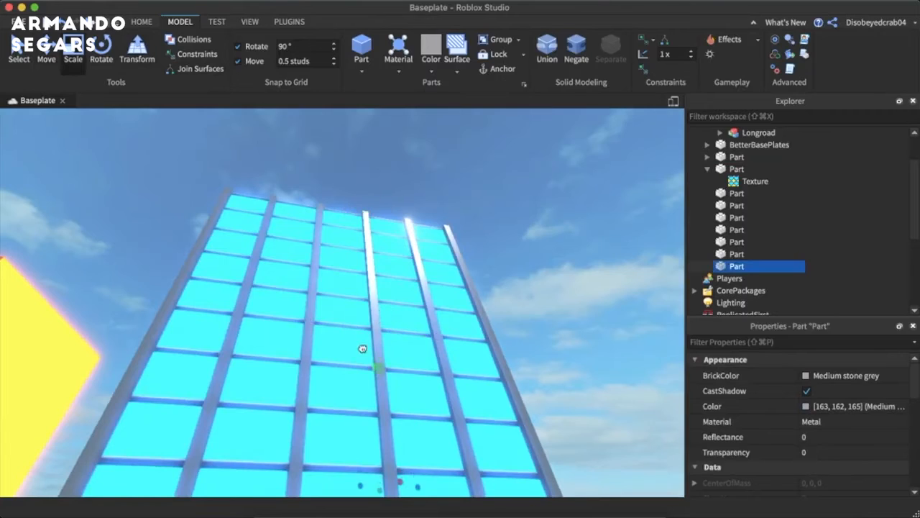
right_drag(362, 349, 362, 348)
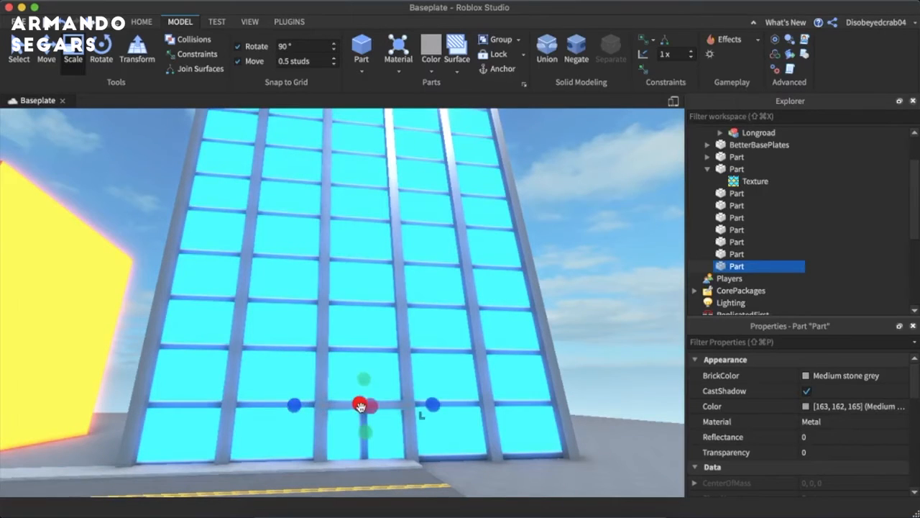
right_drag(376, 409, 376, 409)
click(327, 356)
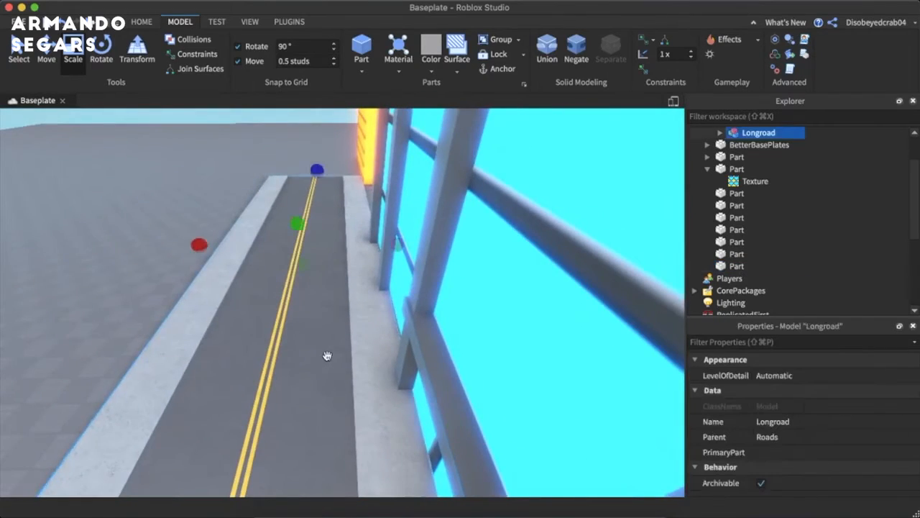
scroll(326, 355, down, 5)
right_drag(327, 355, 326, 356)
scroll(327, 355, up, 5)
click(406, 337)
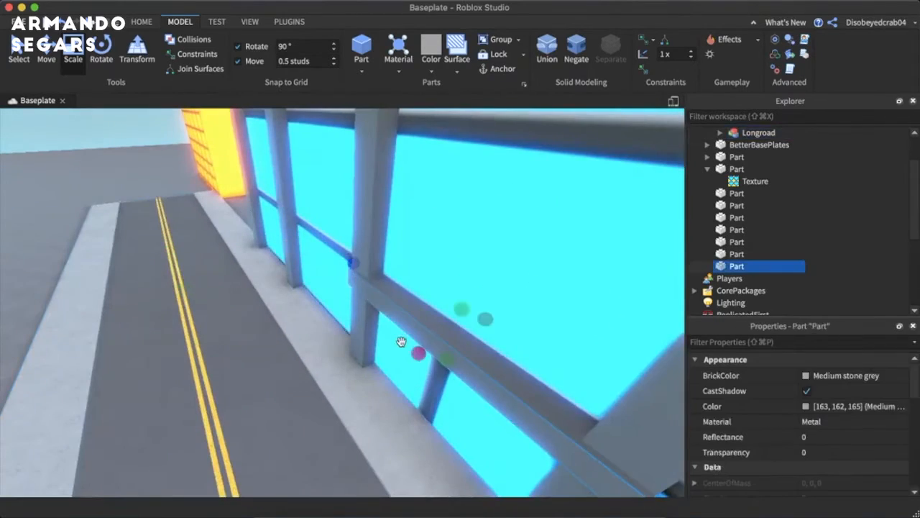
right_drag(236, 333, 236, 333)
scroll(236, 333, down, 5)
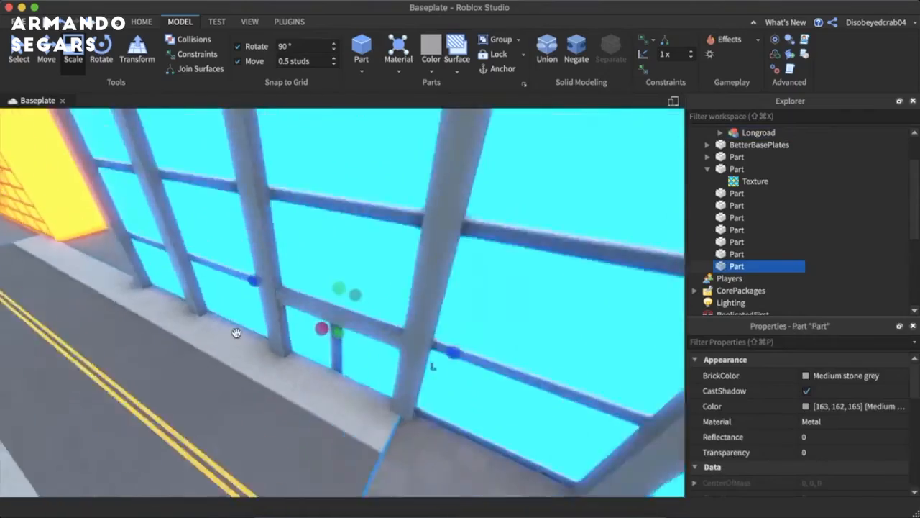
- Duplicate the Longroad model twice and place the copies end to end, extending the road past the blue building
click(388, 399)
scroll(388, 399, up, 5)
right_drag(389, 399, 389, 399)
scroll(390, 404, down, 5)
scroll(386, 406, up, 3)
scroll(387, 406, down, 5)
scroll(388, 400, up, 5)
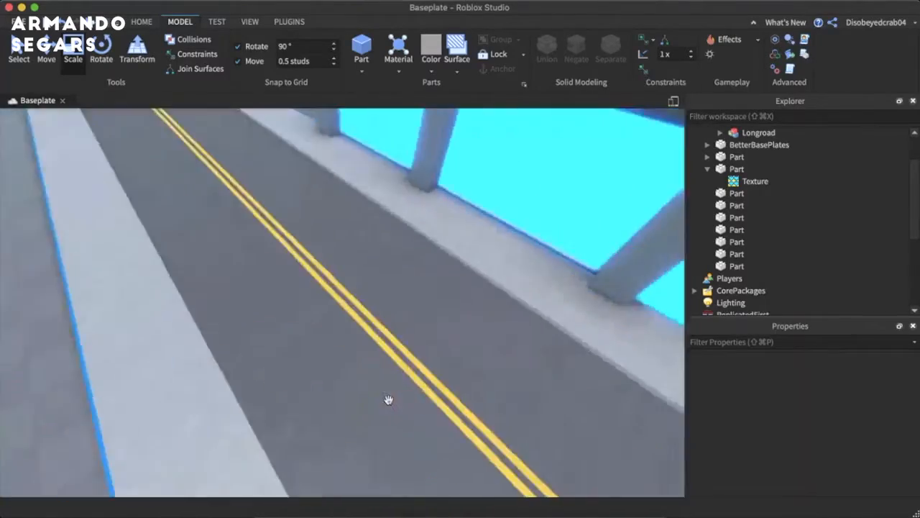
scroll(388, 399, down, 5)
click(331, 307)
right_drag(330, 306, 329, 304)
scroll(329, 305, down, 3)
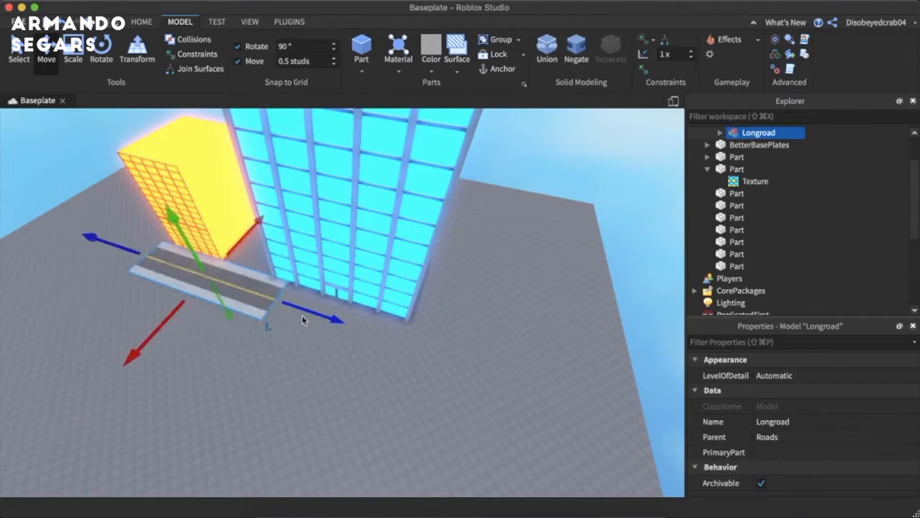
key(super+d)
drag(311, 313, 532, 393)
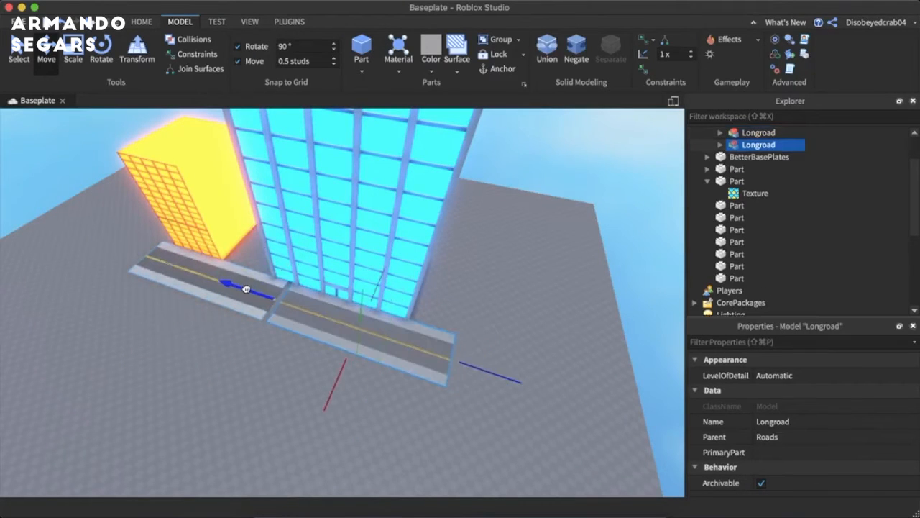
right_drag(250, 289, 185, 296)
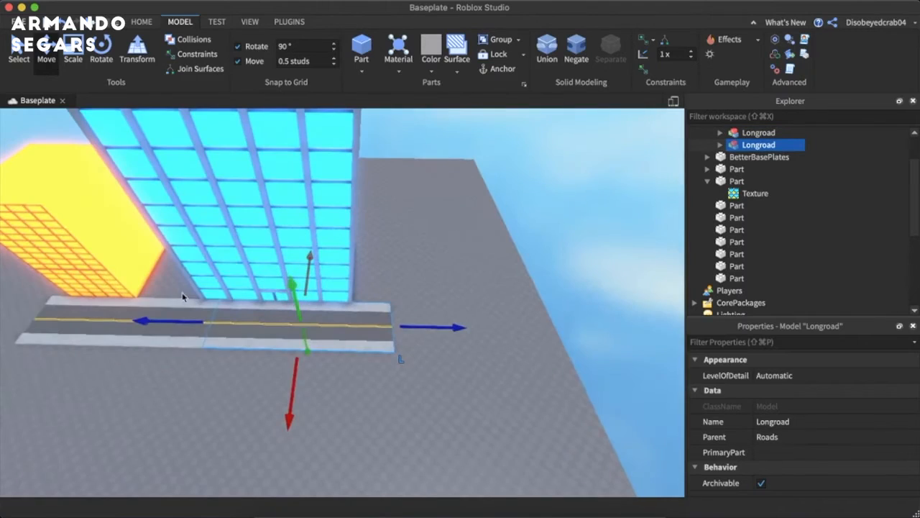
key(super+d)
drag(177, 314, 345, 327)
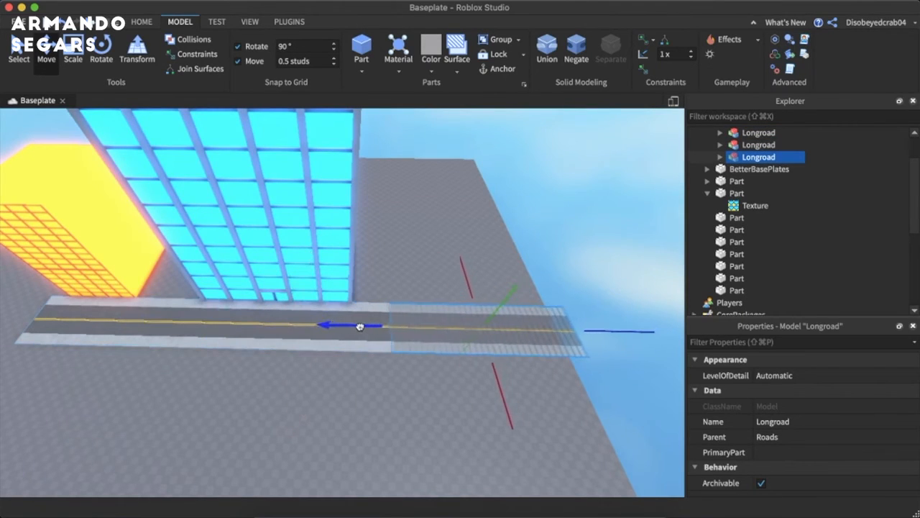
- Select the three Longroad models and move them together along the road's length toward the orange building's side
click(109, 364)
drag(65, 327, 165, 320)
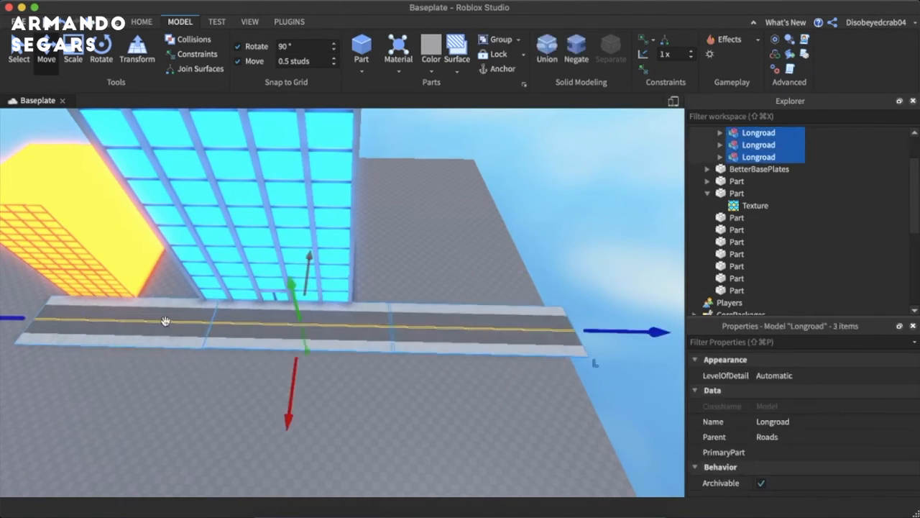
drag(624, 335, 509, 333)
- Move the neon orange building along the road until it stands directly against the blue building
click(486, 246)
scroll(485, 243, up, 8)
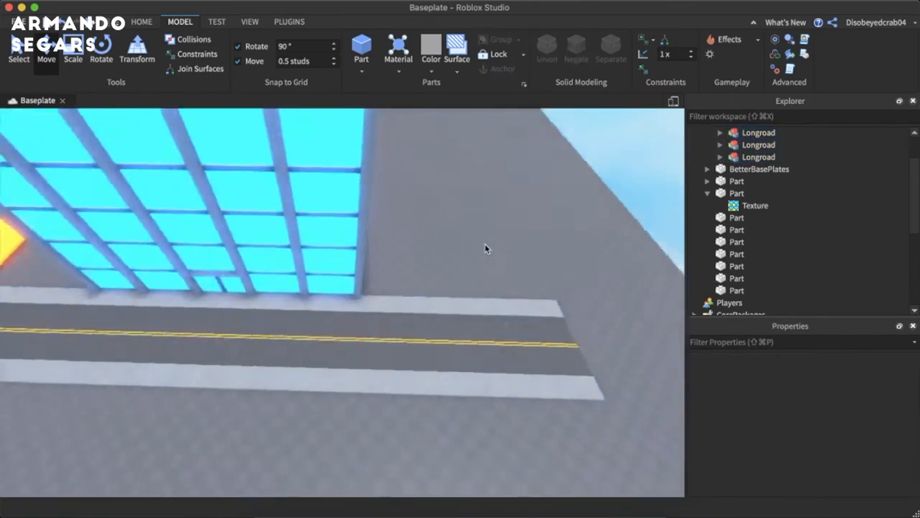
right_drag(485, 243, 430, 253)
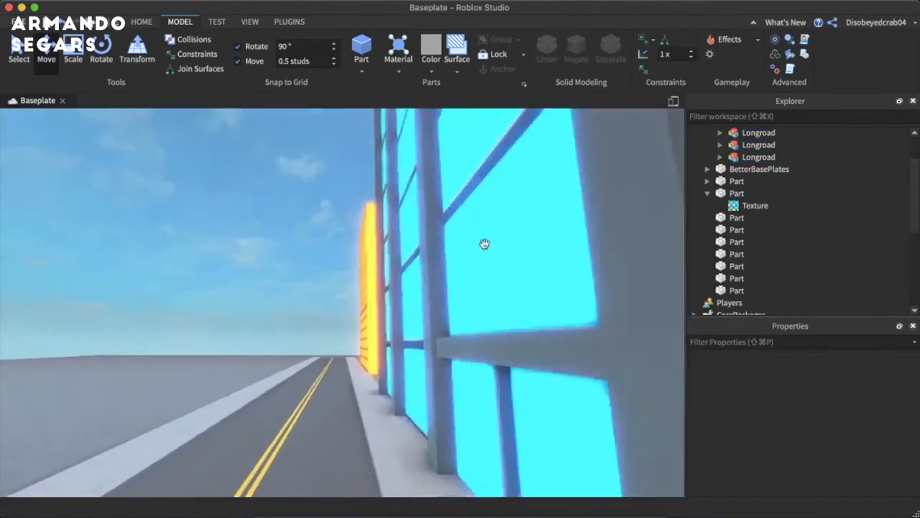
key(w)
scroll(430, 253, down, 4)
click(250, 286)
right_drag(251, 286, 254, 285)
drag(356, 268, 433, 279)
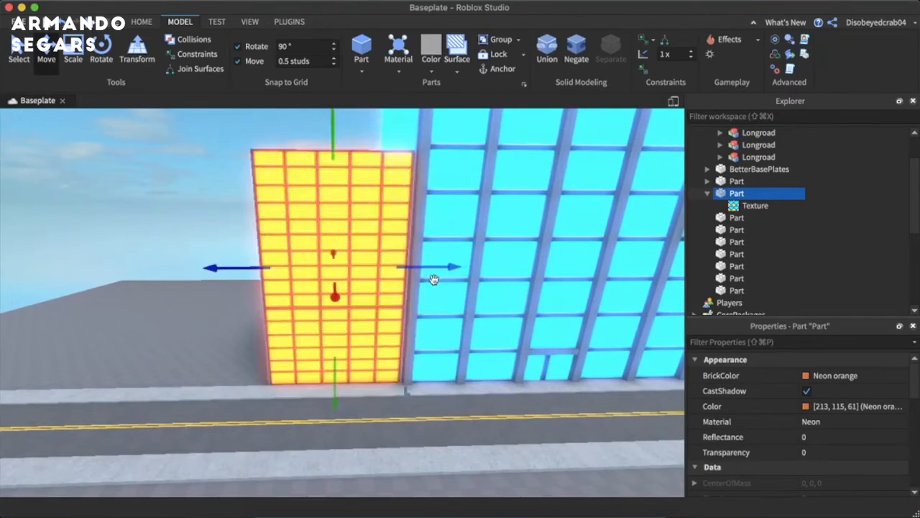
scroll(434, 279, down, 6)
right_drag(434, 278, 502, 275)
- Group the blue building with its metal pillars into one model and rename it BUILDING
drag(501, 275, 322, 163)
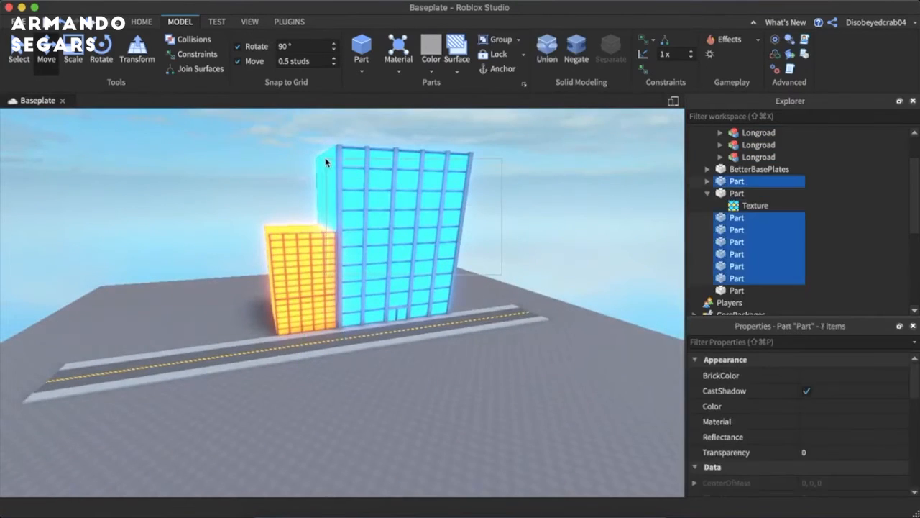
key(super+g)
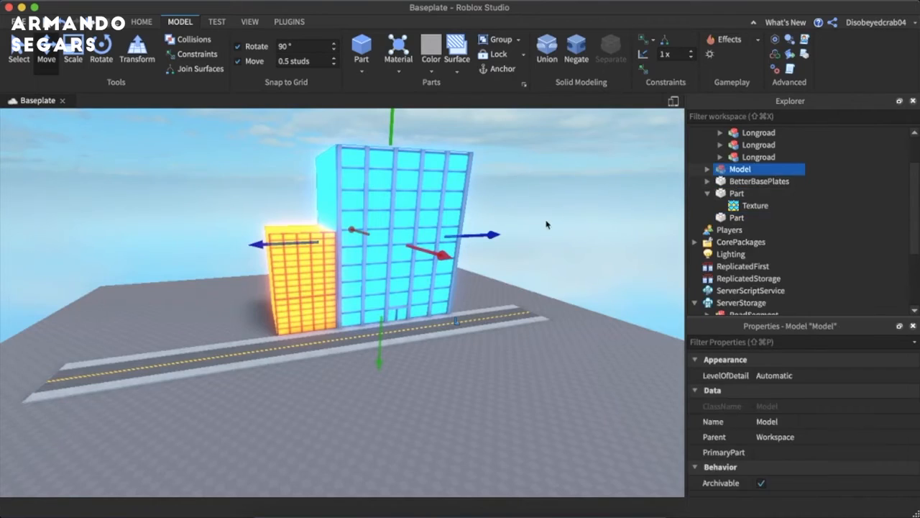
click(505, 212)
click(752, 173)
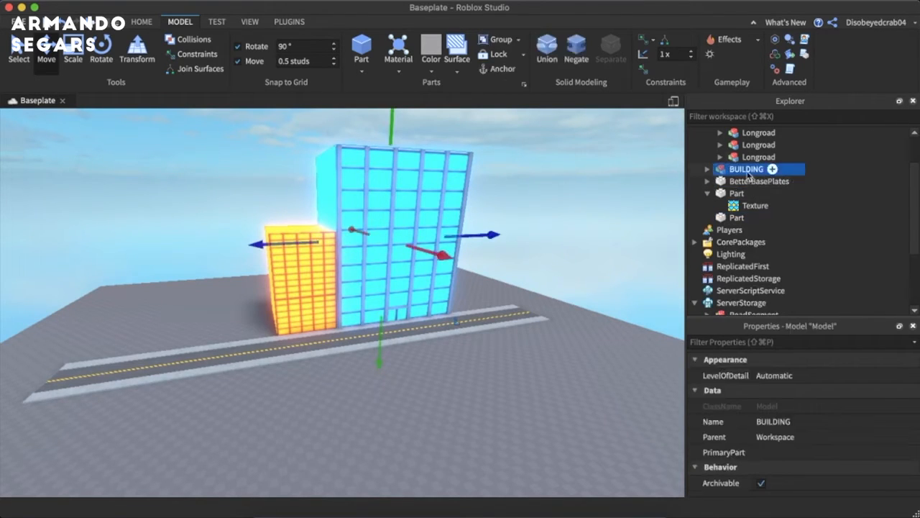
- Place a duplicate of the BUILDING model across the road and rotate it so its pillared front faces the street
key(super+d)
drag(434, 252, 637, 291)
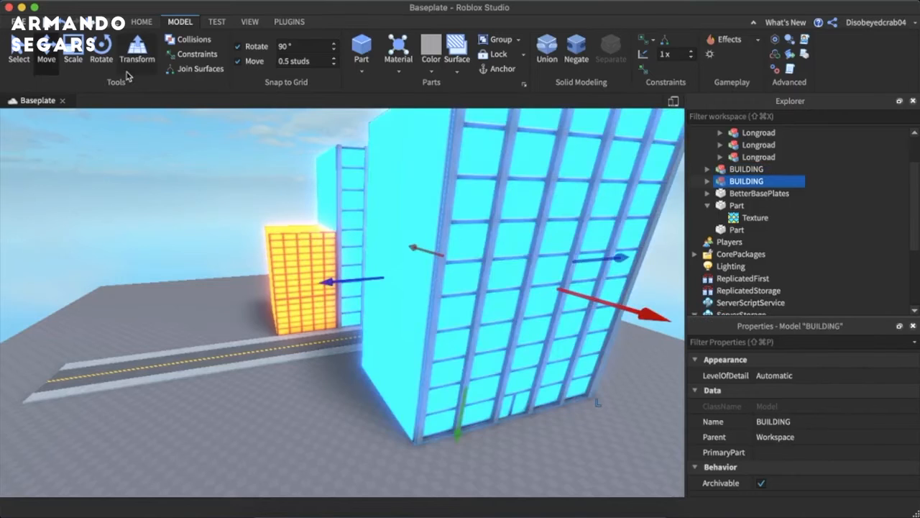
click(101, 54)
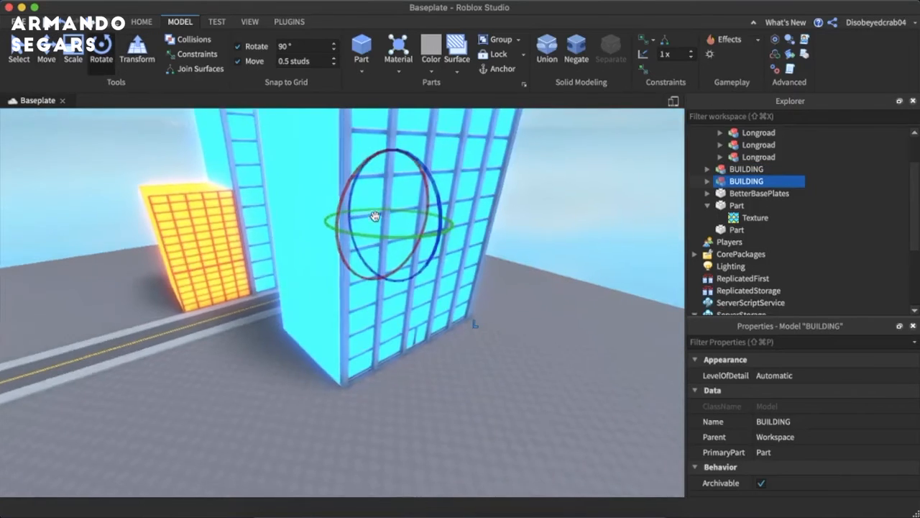
drag(351, 231, 352, 231)
key(a)
right_drag(406, 244, 409, 246)
drag(298, 236, 199, 180)
key(w)
mouse_move(199, 181)
right_down()
mouse_move(217, 179)
mouse_move(199, 182)
right_up()
key(s)
key(w)
key(s)
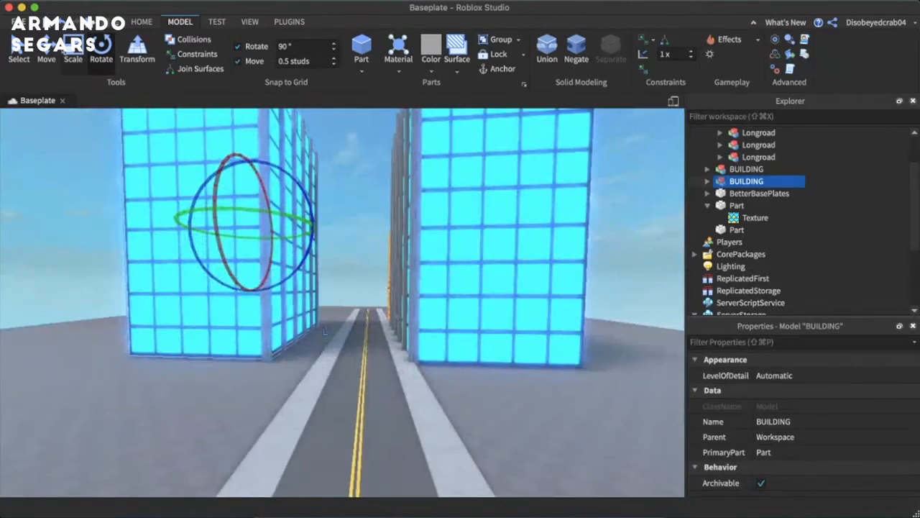
- Move the duplicated building toward the road until its front stands at the edge of the opposite sidewalk
key(super+2)
drag(345, 223, 376, 230)
click(496, 409)
key(w)
right_drag(496, 408, 491, 417)
key(s)
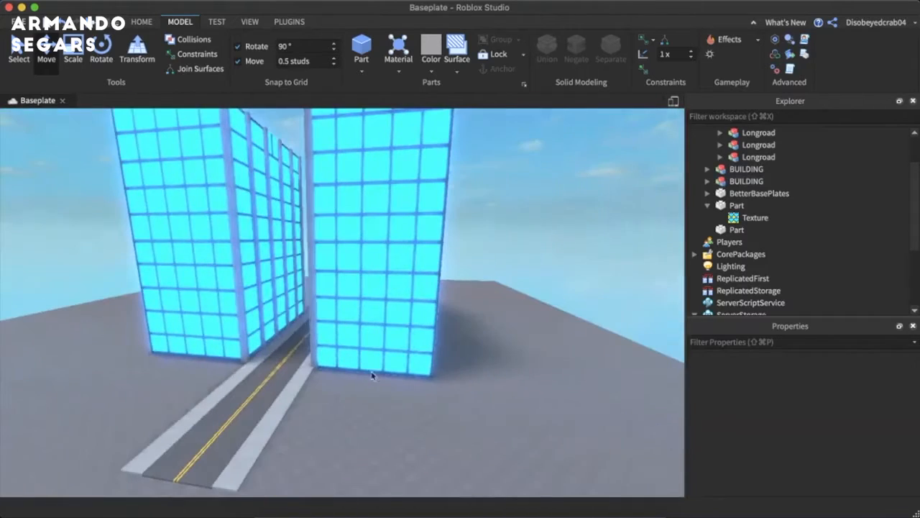
click(256, 293)
drag(327, 244, 333, 245)
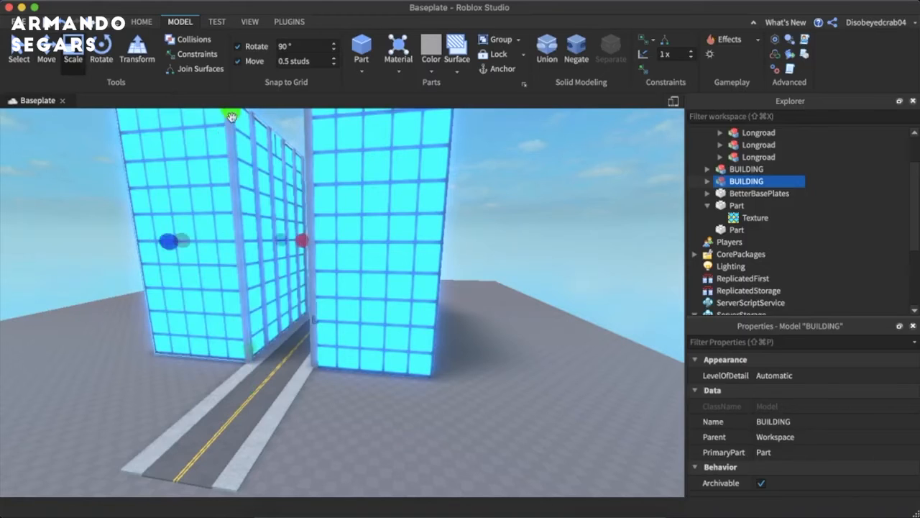
- Scale down the duplicated BUILDING model and move it back to the edge of the opposite sidewalk
drag(232, 117, 218, 221)
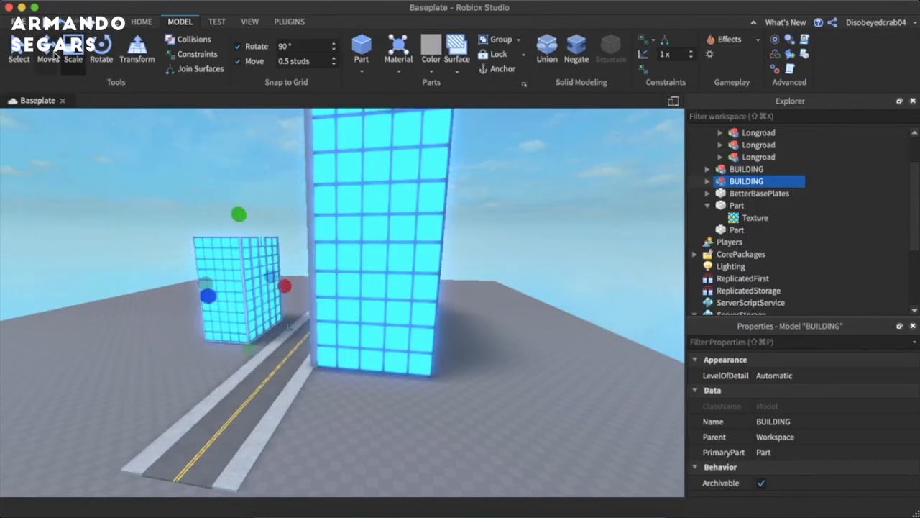
drag(241, 300, 268, 311)
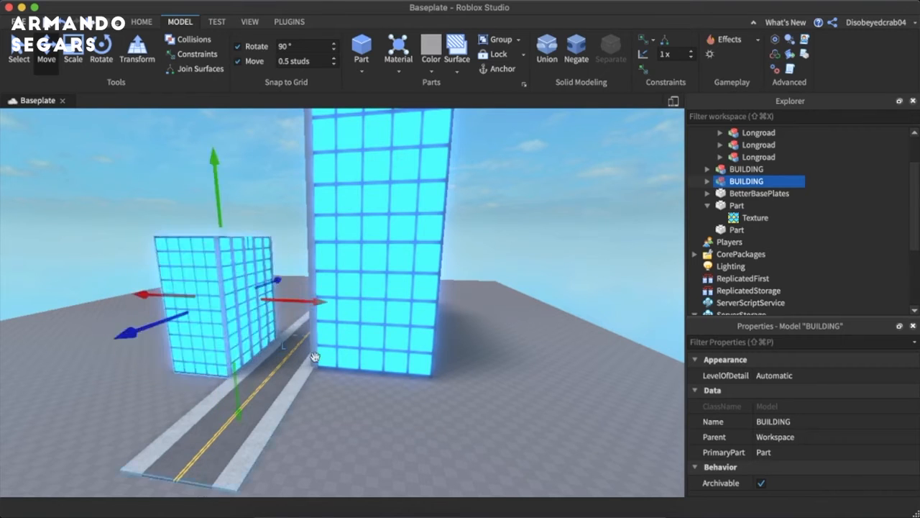
click(335, 411)
right_drag(335, 410, 318, 397)
scroll(335, 410, up, 5)
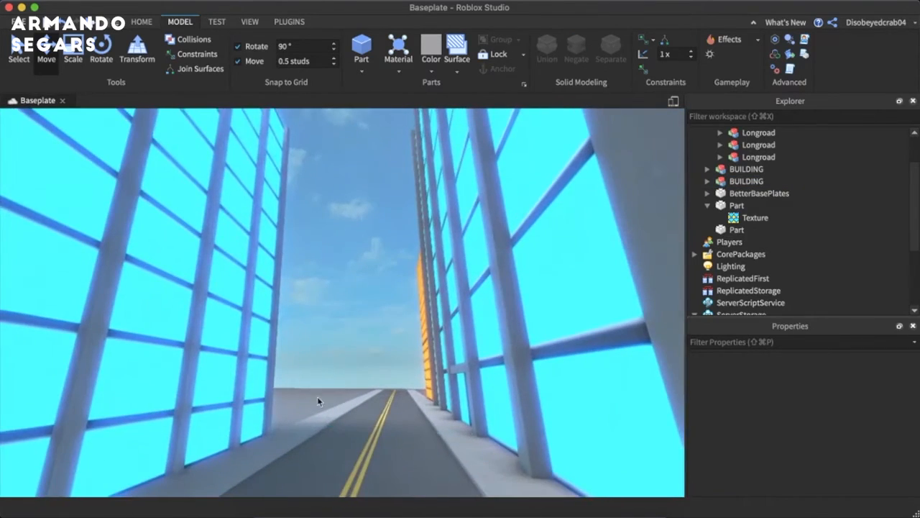
- Change the BrickColor of the duplicated BUILDING's neon core part to Persimmon
click(746, 181)
click(707, 181)
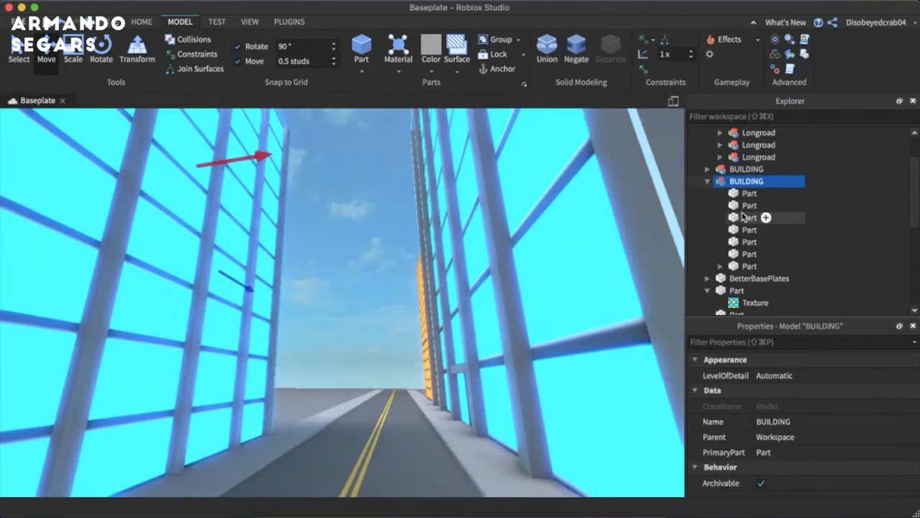
click(736, 266)
click(805, 376)
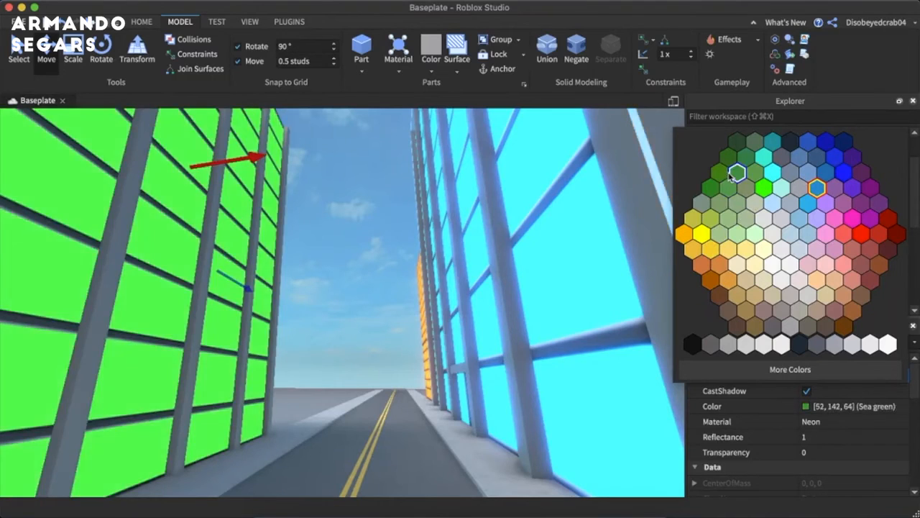
click(844, 234)
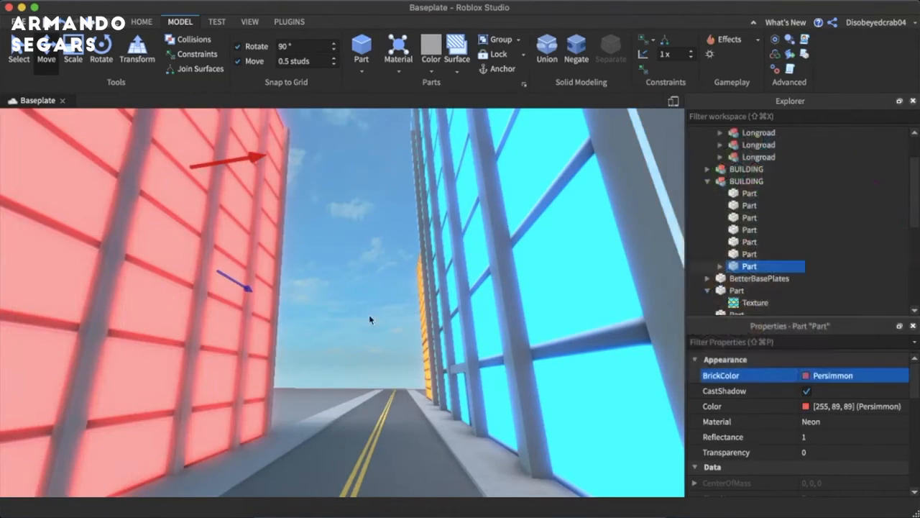
- Duplicate the neon orange building and place the copy across the road, on the same side as the Persimmon building
click(353, 320)
key(s)
right_drag(345, 317, 345, 320)
key(a)
key(w)
key(s)
key(w)
key(s)
click(316, 285)
key(ctrl+d)
drag(317, 287, 286, 345)
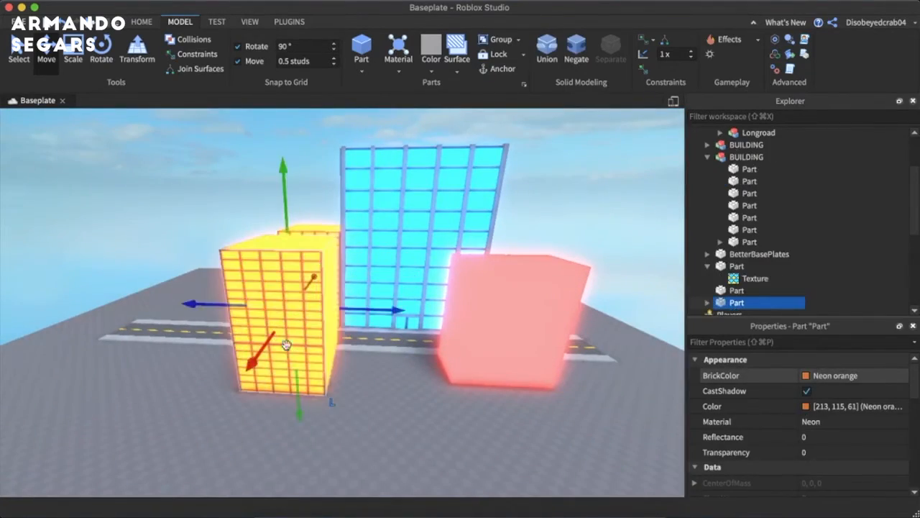
- Try rotating the orange building's copy, and move it along the road toward the Persimmon building
click(100, 48)
drag(325, 322, 234, 338)
drag(241, 305, 323, 325)
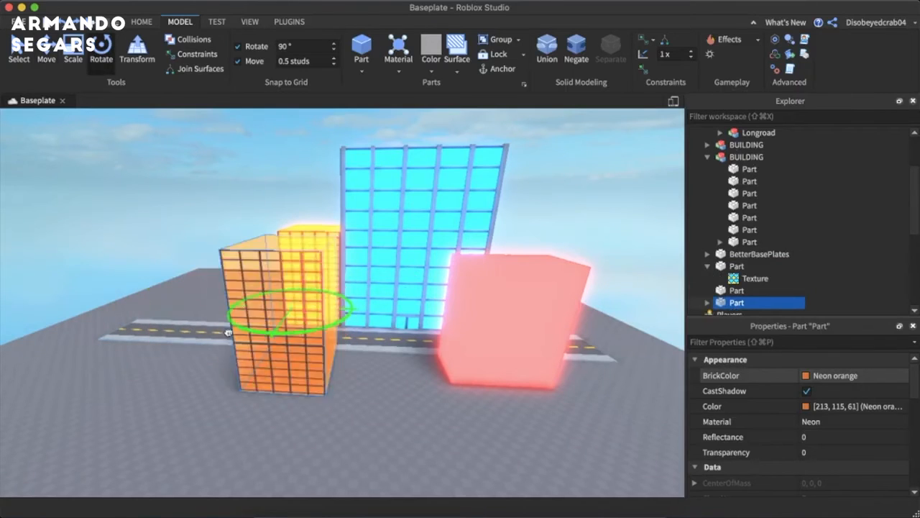
click(48, 54)
drag(394, 311, 490, 311)
- Rotate the orange building's copy about its vertical axis until its windowed face fronts the street
key(w)
right_drag(491, 311, 490, 311)
key(w)
drag(423, 233, 403, 232)
key(w)
right_drag(404, 233, 402, 233)
click(100, 56)
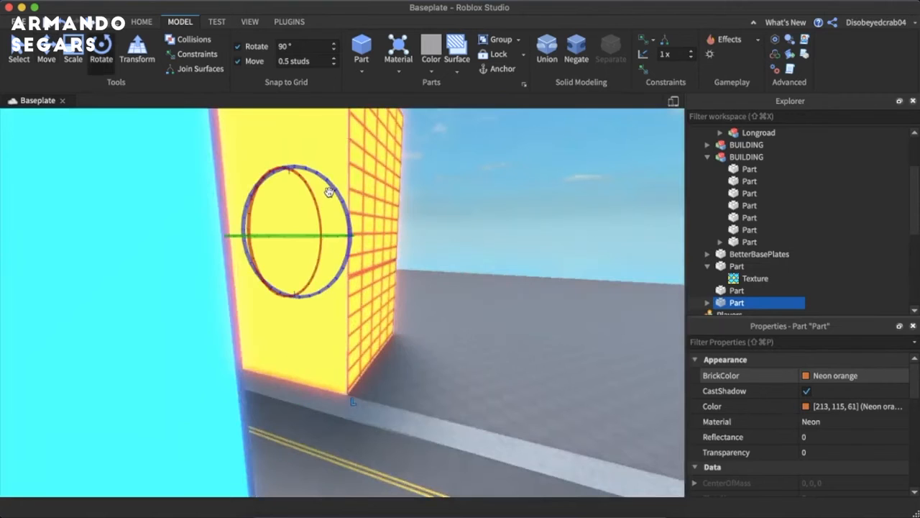
drag(323, 238, 249, 235)
- Align the orange building's copy with the sidewalk edge, directly beside the Persimmon building
click(422, 257)
right_drag(422, 257, 422, 257)
key(w)
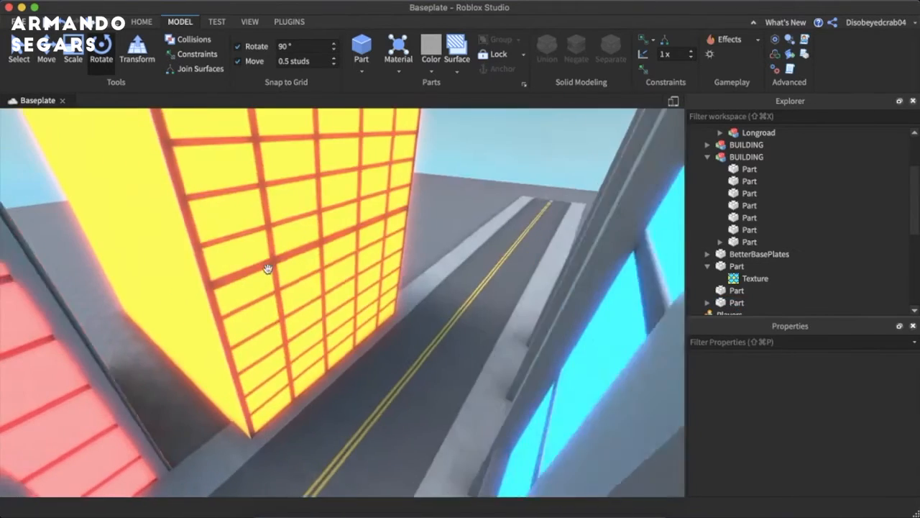
click(158, 181)
click(57, 58)
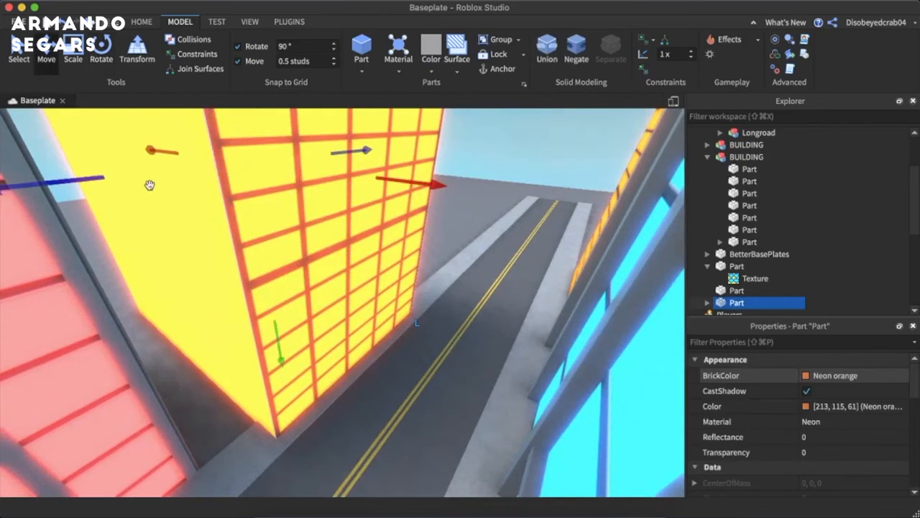
drag(110, 175, 17, 217)
right_drag(105, 216, 269, 202)
- Change the BrickColor of the orange building's copy to Medium stone grey
scroll(269, 202, down, 2)
drag(329, 258, 290, 257)
click(360, 258)
right_drag(359, 259, 358, 259)
key(s)
key(w)
key(d)
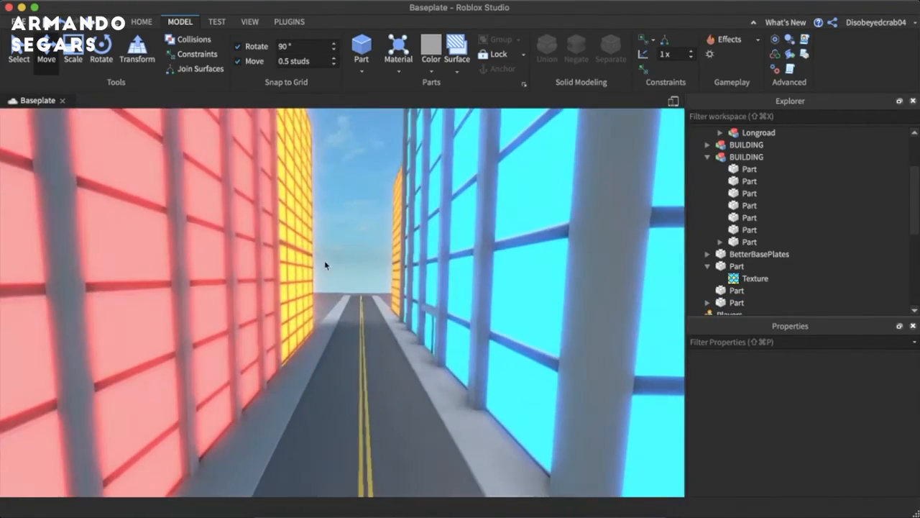
click(291, 261)
click(834, 375)
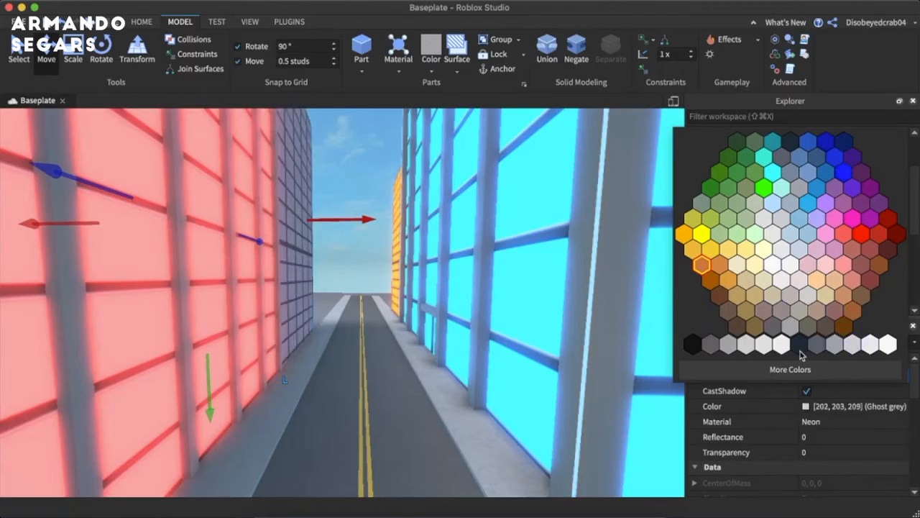
click(724, 345)
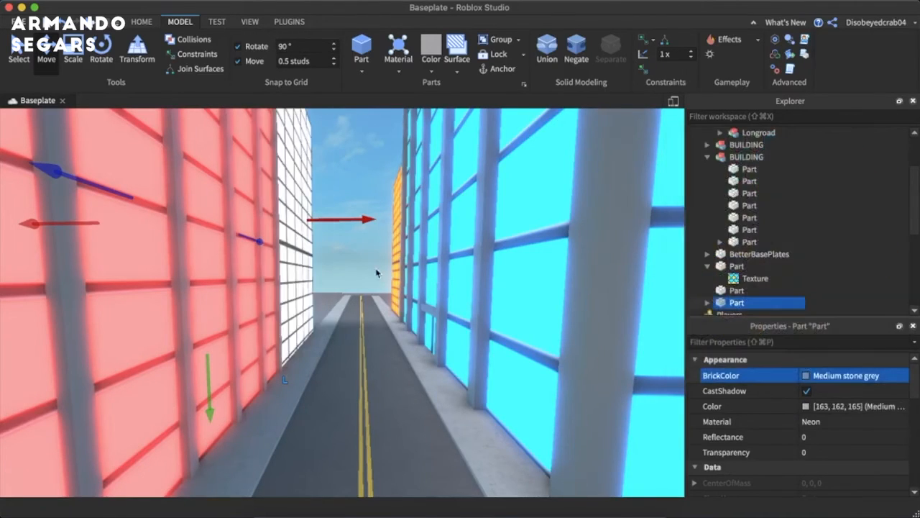
- Insert a new block part and place it on the sidewalk in front of the blue building
click(357, 266)
right_drag(353, 264, 356, 262)
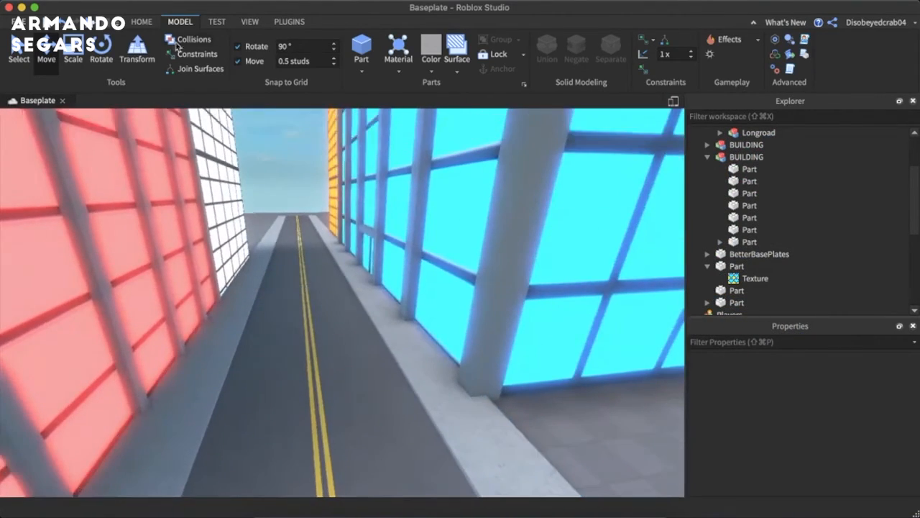
click(361, 47)
right_drag(401, 302, 403, 304)
key(w)
key(d)
key(a)
drag(312, 317, 389, 314)
- Scale the new sidewalk part into a tall, slim street lamp post
click(73, 52)
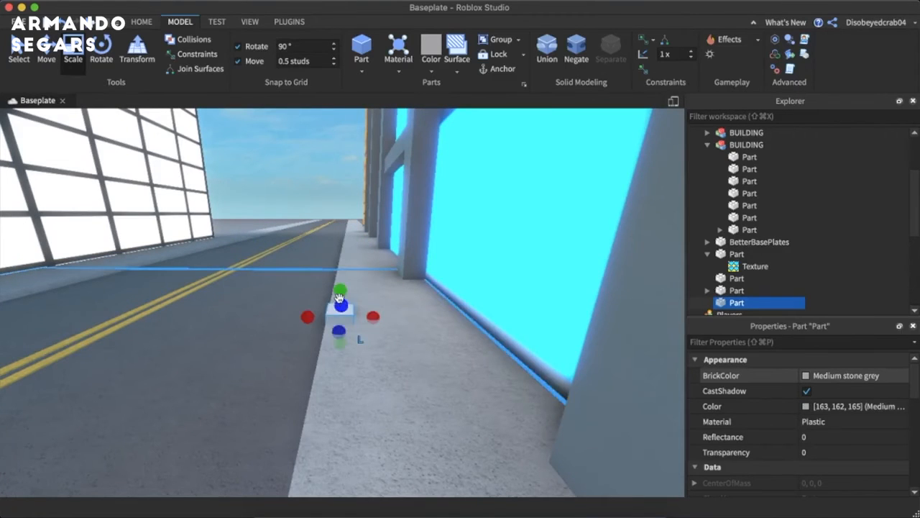
drag(339, 297, 306, 48)
key(s)
key(w)
mouse_move(345, 252)
right_down()
mouse_move(358, 261)
mouse_move(346, 266)
right_up()
drag(333, 272, 310, 276)
drag(252, 198, 234, 123)
right_drag(250, 160, 273, 180)
drag(322, 248, 318, 162)
right_drag(323, 160, 370, 164)
- Duplicate the lamp post and reshape the copy into a horizontal arm reaching from its upper end over the road
key(super+d)
drag(387, 458, 401, 307)
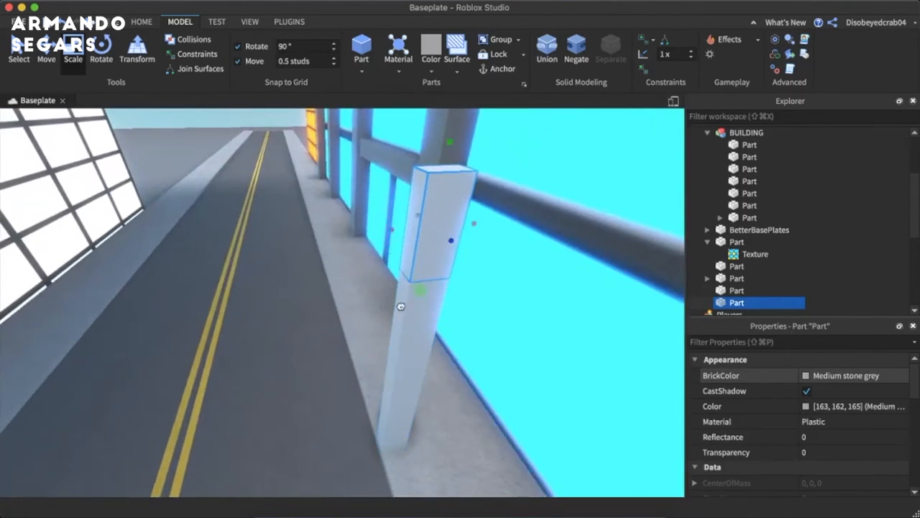
drag(397, 180, 220, 186)
drag(483, 177, 451, 180)
- Duplicate the lamp arm and shrink the copy into a short bracket where the arm meets the post
key(super+d)
drag(220, 187, 349, 184)
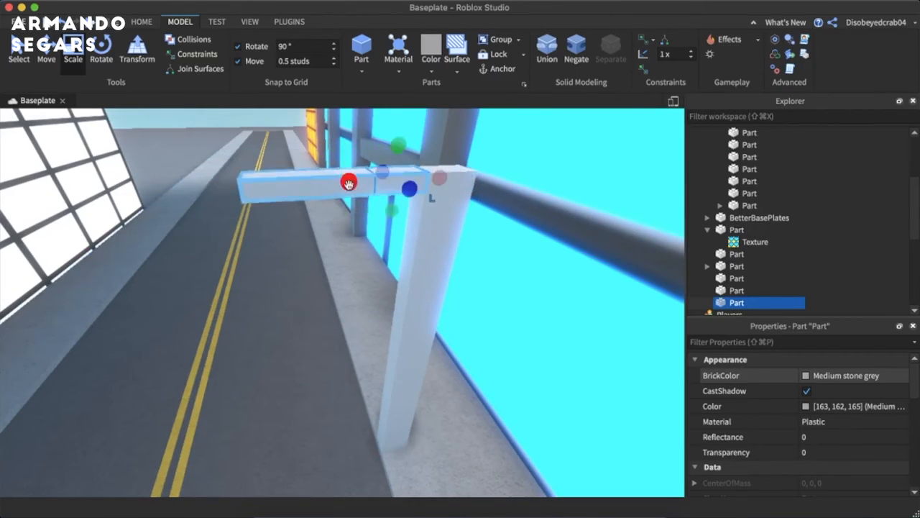
drag(387, 237, 398, 214)
- Duplicate the lamp arm and shrink the copy into a narrow light panel at its outer end, with move snapping off
click(355, 294)
scroll(355, 289, down, 5)
right_drag(355, 293, 357, 289)
scroll(355, 289, up, 5)
scroll(356, 289, up, 5)
scroll(362, 288, down, 5)
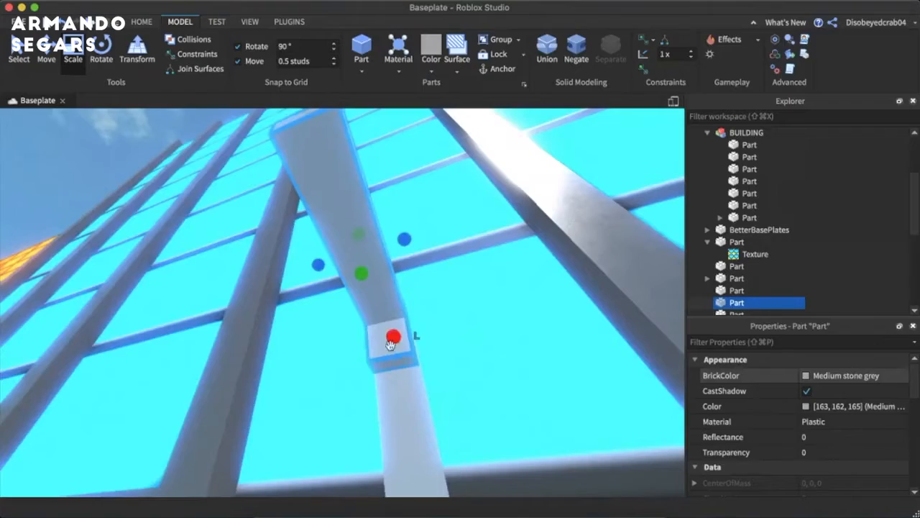
drag(400, 332, 344, 250)
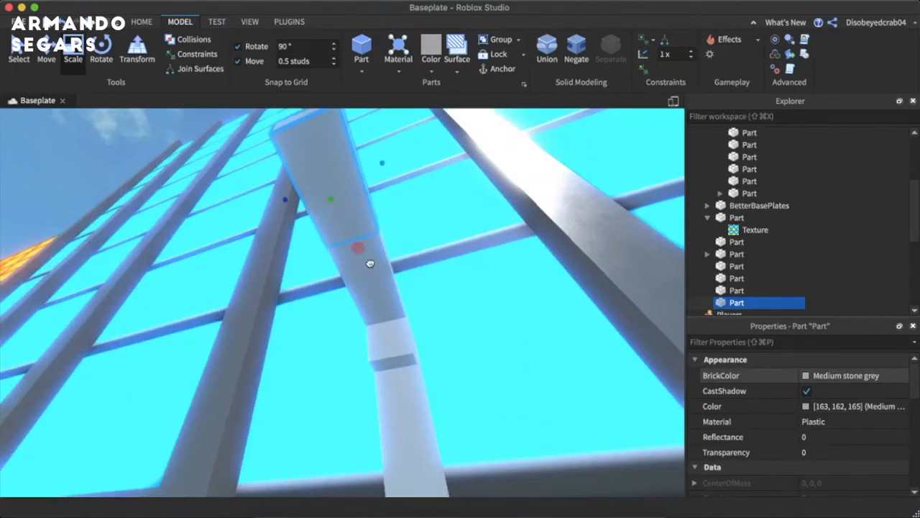
- Center the light panel on the underside of the lamp arm so it protrudes slightly below the surface
click(40, 54)
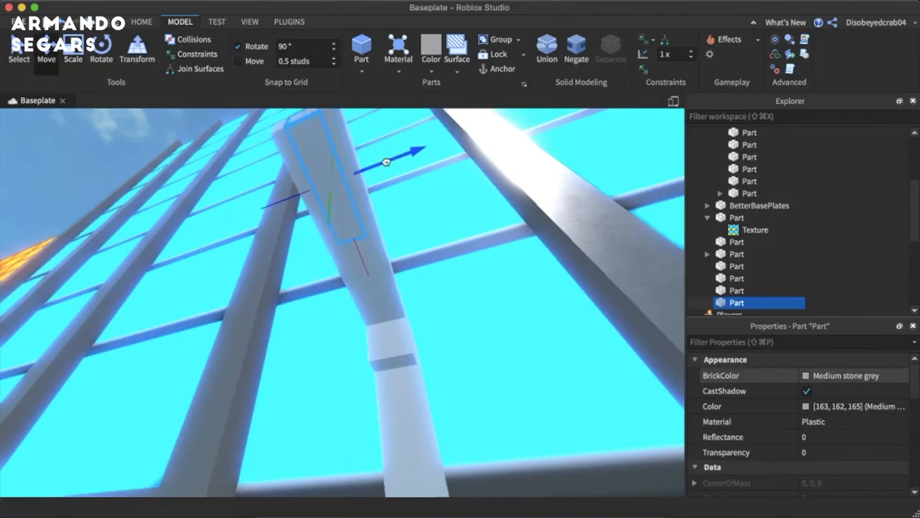
drag(331, 208, 331, 211)
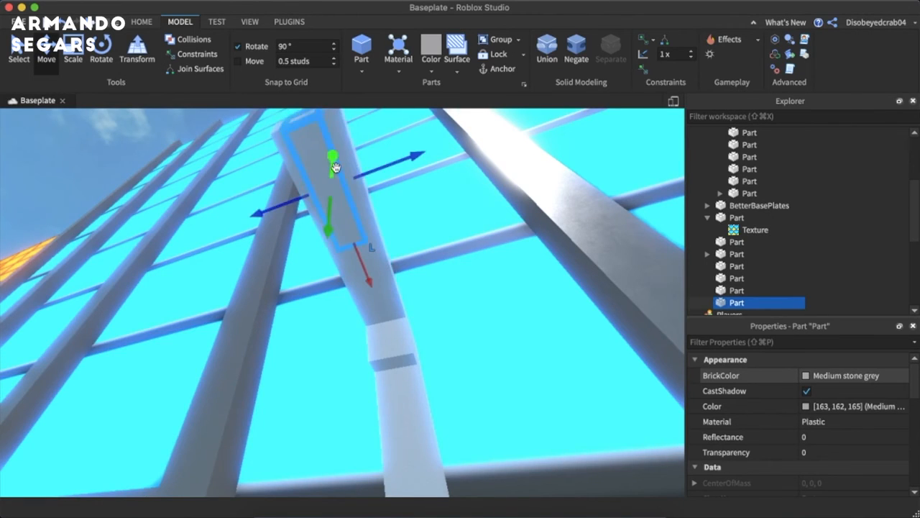
right_drag(335, 168, 260, 155)
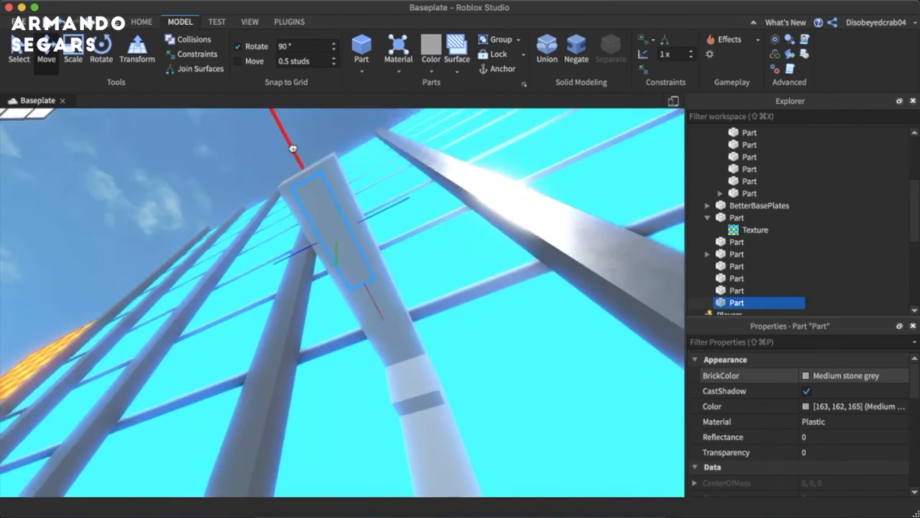
- Set the material of the light panel under the lamp arm to Neon
click(345, 140)
right_drag(345, 140, 347, 143)
key(d)
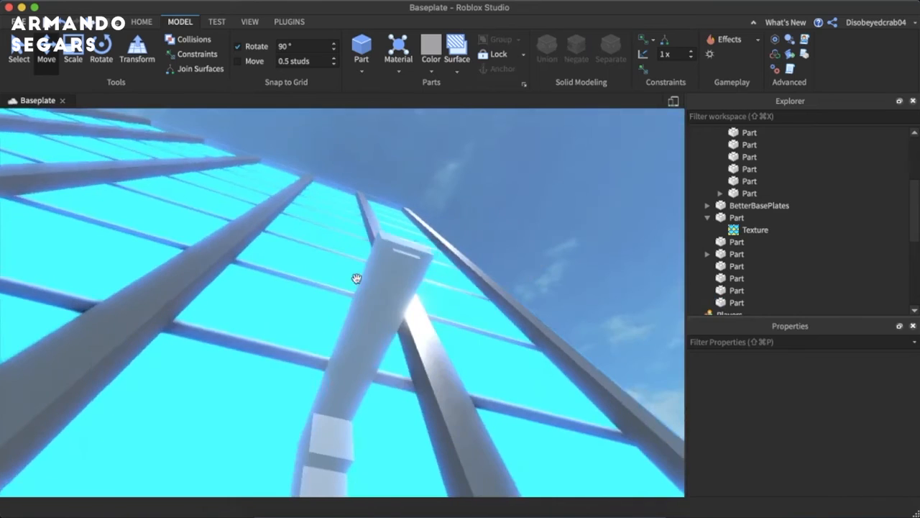
click(394, 286)
click(719, 421)
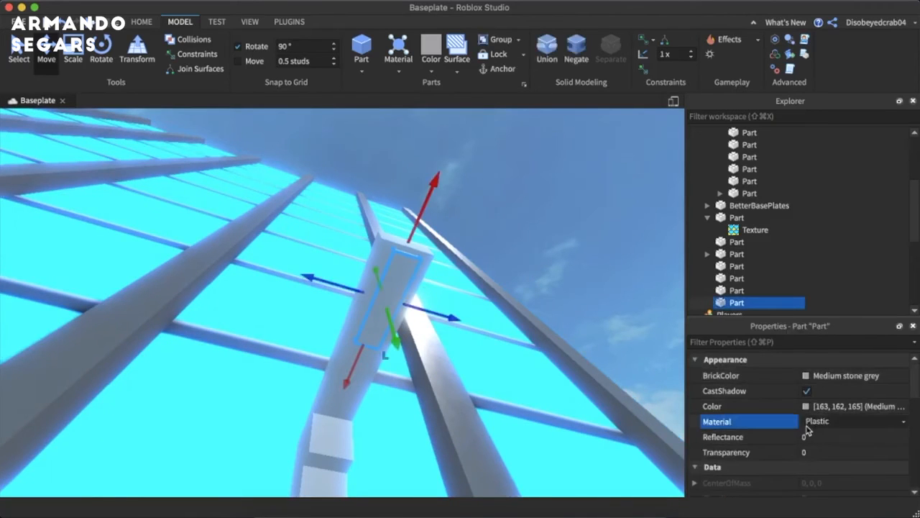
click(827, 421)
click(811, 387)
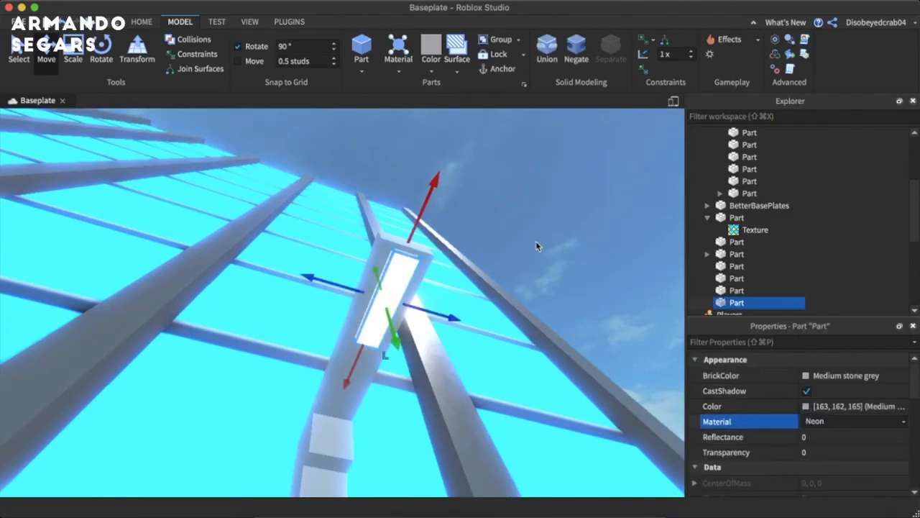
- Delete the short bracket piece beneath the lamp arm at the post
click(535, 241)
right_drag(536, 241, 510, 222)
key(s)
key(w)
click(411, 288)
click(403, 275)
key(Delete)
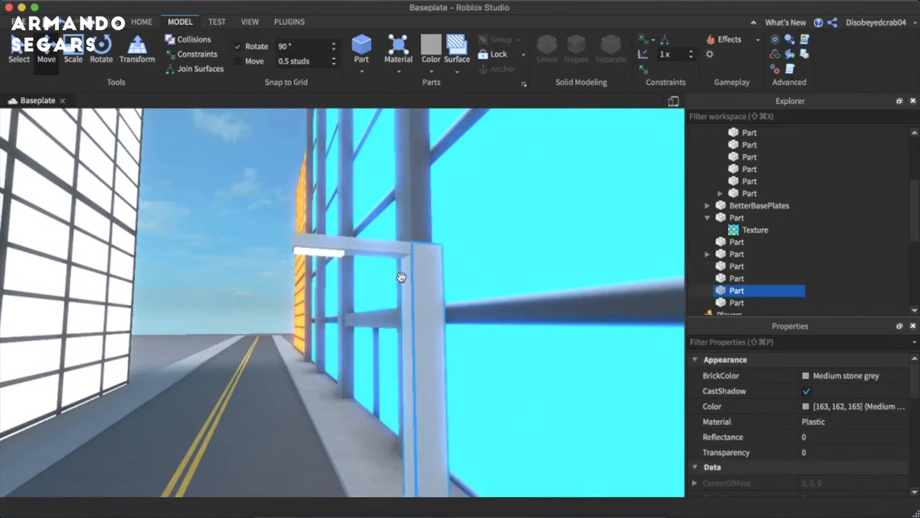
- Give both the lamp post and its arm the Metal material and the Lily white BrickColor
click(426, 304)
shift+click(390, 252)
click(855, 421)
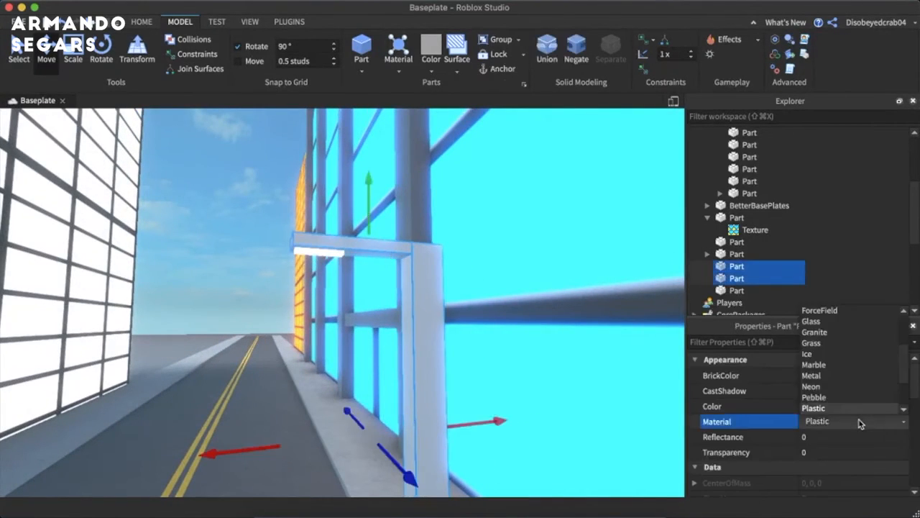
click(846, 375)
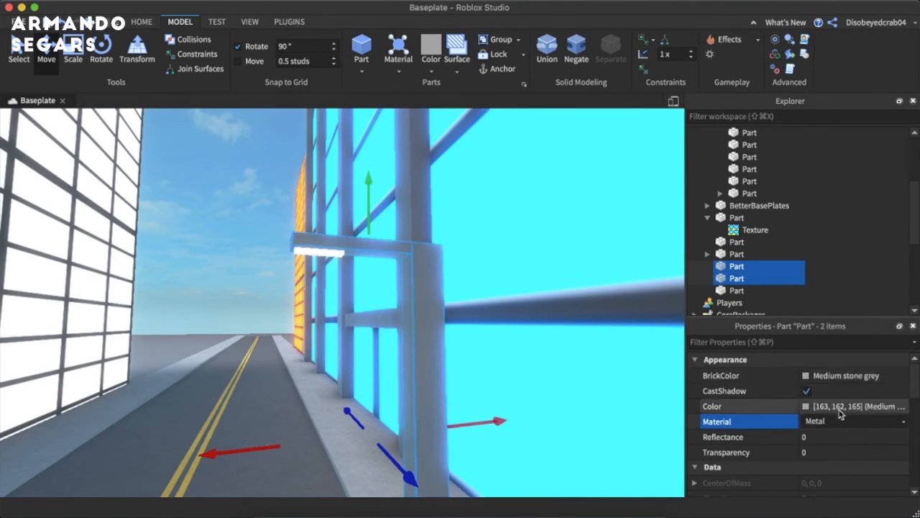
click(815, 377)
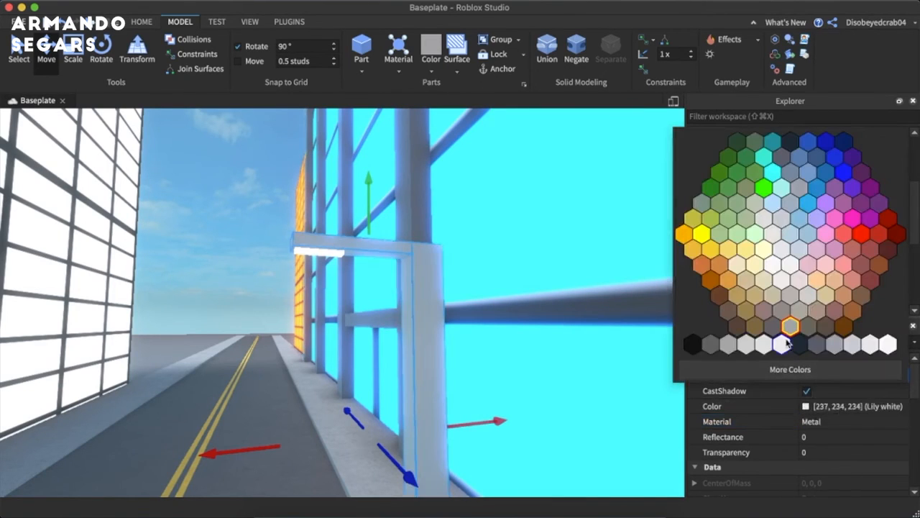
click(836, 326)
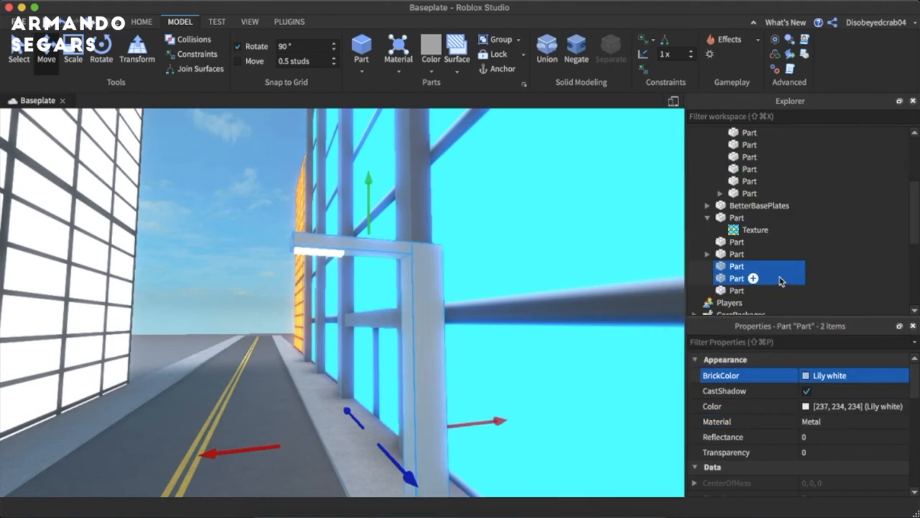
- Group the lamp post, arm and neon light panel into one model
shift+click(734, 292)
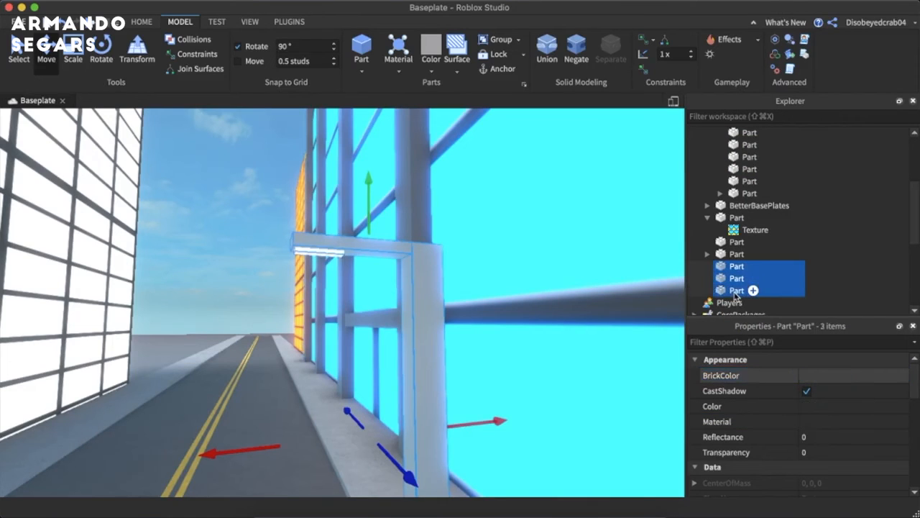
key(super+g)
click(711, 207)
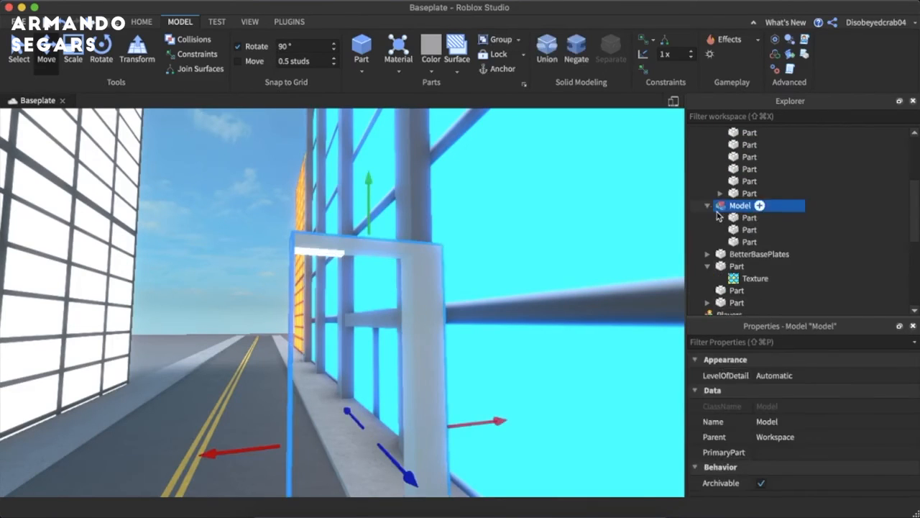
- Add a PointLight to the neon light panel inside the street lamp model
click(740, 241)
click(738, 219)
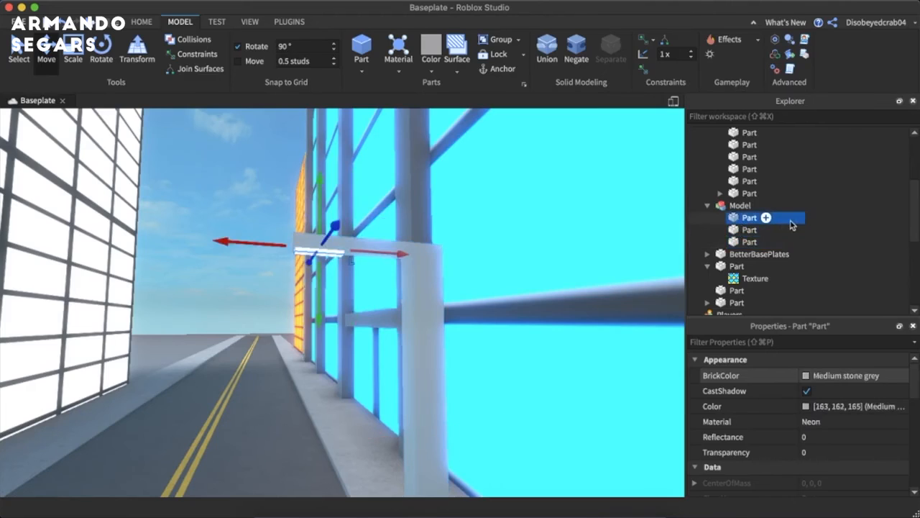
click(766, 218)
text(P)
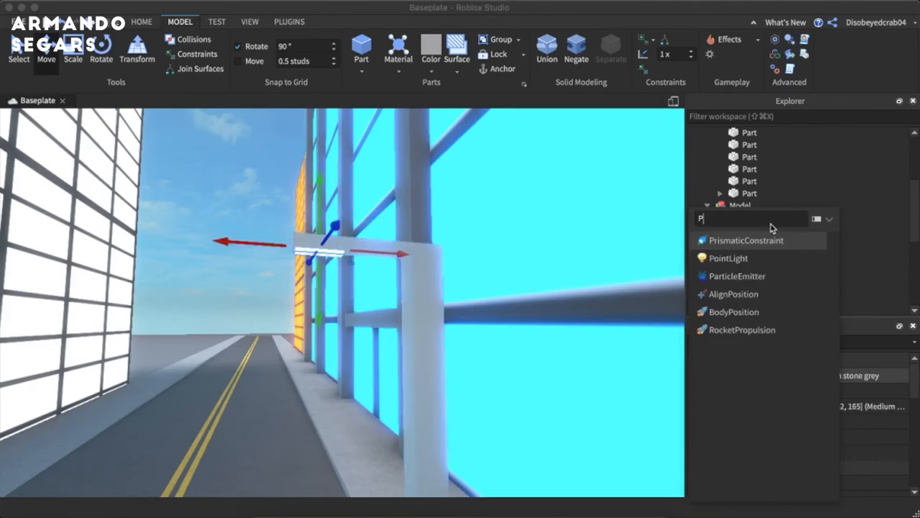
key(Down)
key(Down)
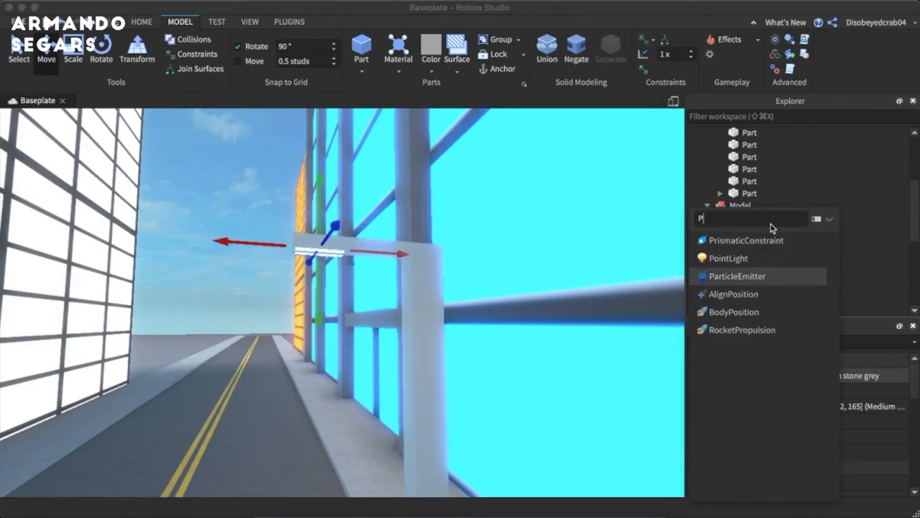
key(Up)
key(Return)
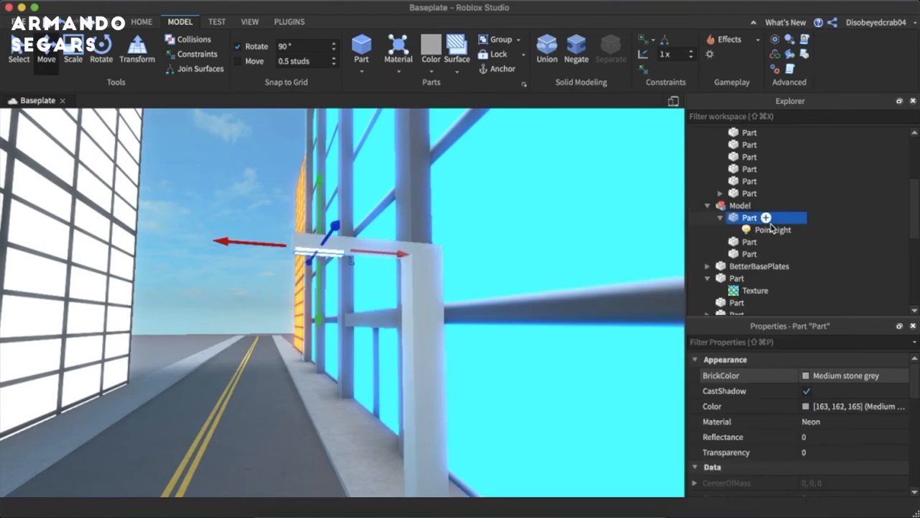
- Duplicate the street lamp model three times and space the copies along the sidewalk beside the cyan building
click(200, 241)
right_drag(201, 241, 185, 263)
scroll(185, 263, down, 5)
scroll(185, 263, up, 3)
click(386, 278)
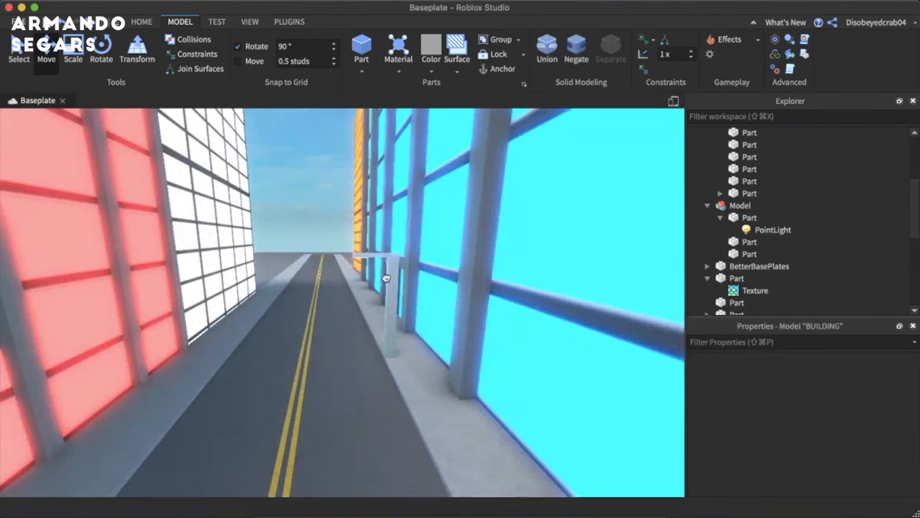
click(386, 280)
key(super+d)
scroll(395, 355, down, 4)
drag(389, 328, 346, 281)
key(super+d)
key(super+d)
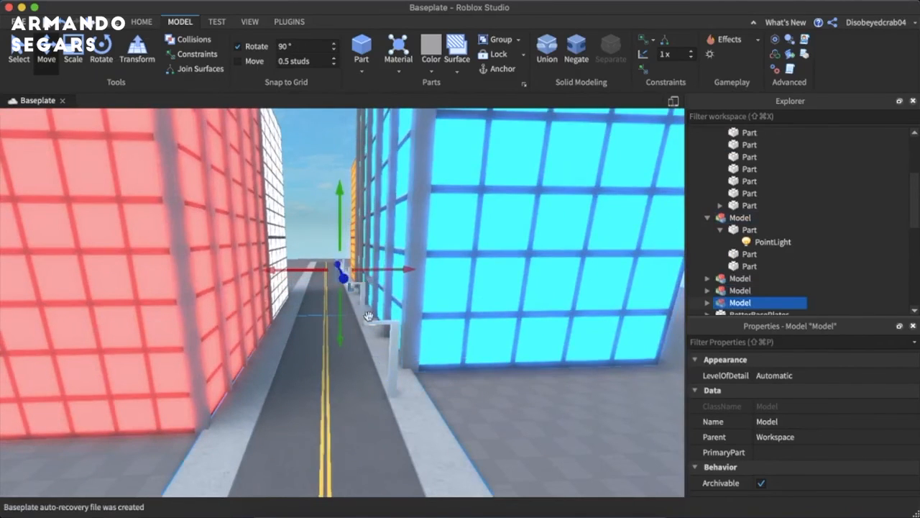
- Duplicate all four street lamps, rotate the copies to face the opposite way, and move them to the sidewalk across the road
shift+click(384, 358)
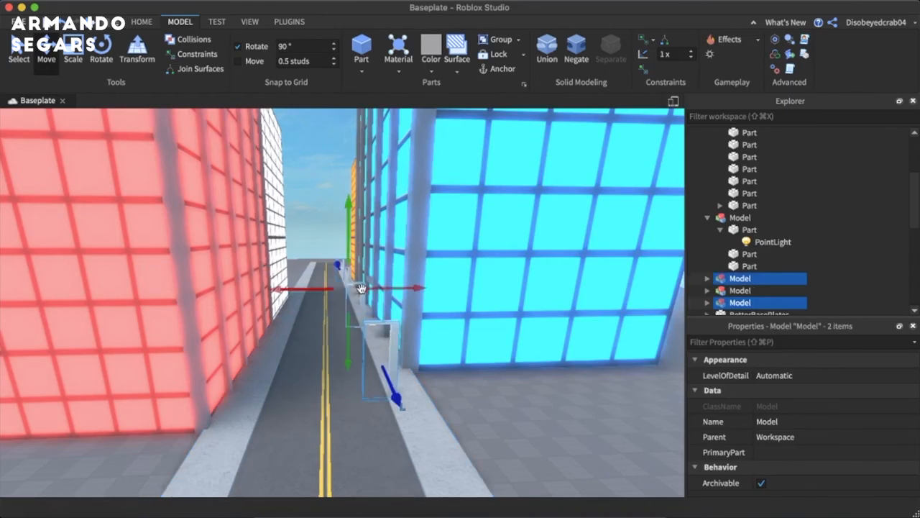
shift+click(358, 285)
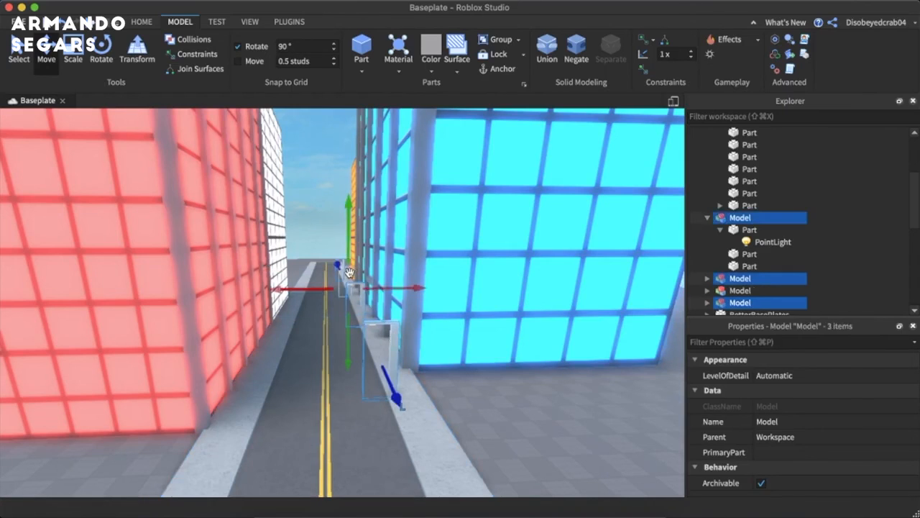
click(102, 49)
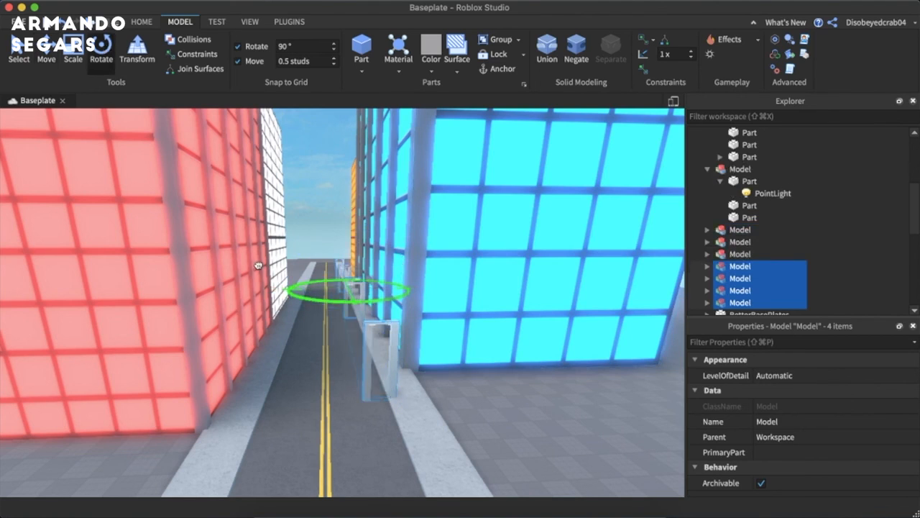
click(48, 57)
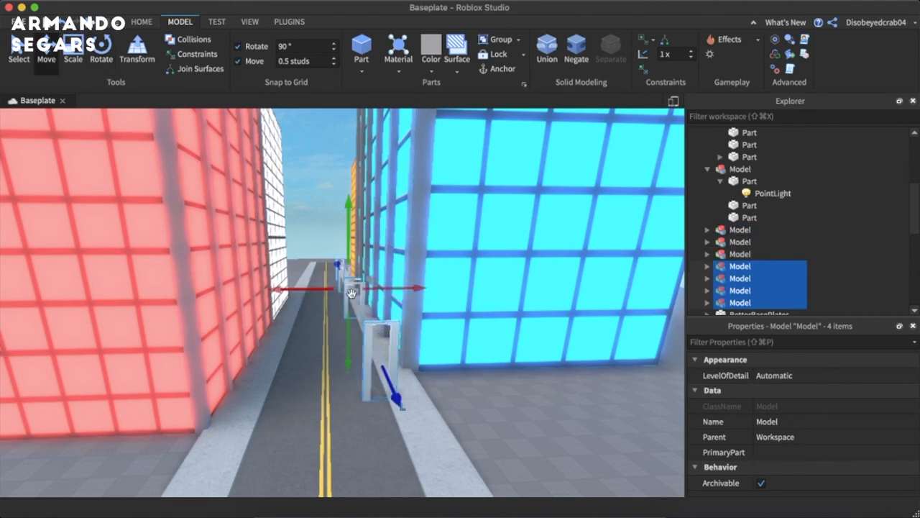
drag(381, 287, 348, 289)
- Inspect the two rows of street lamps and the building fronts from street level
click(560, 437)
key(w)
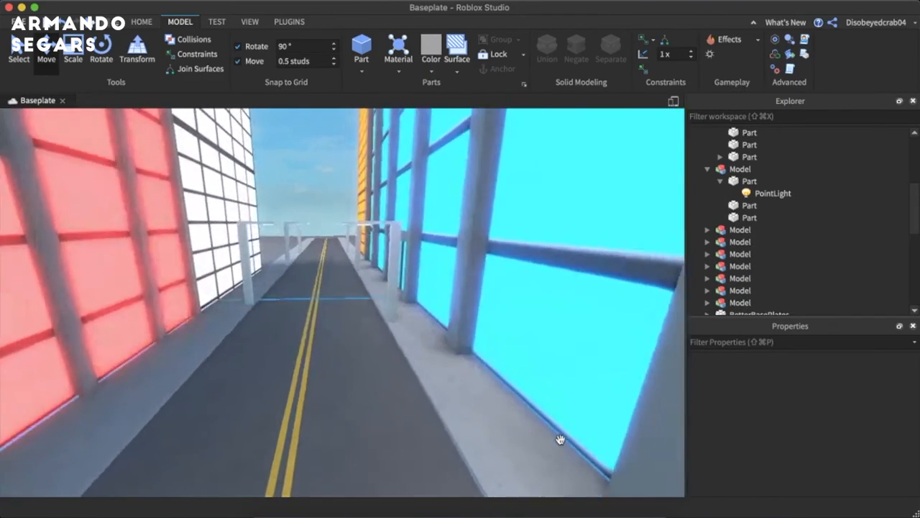
key(w)
right_drag(560, 439, 560, 440)
key(s)
key(s)
key(w)
key(s)
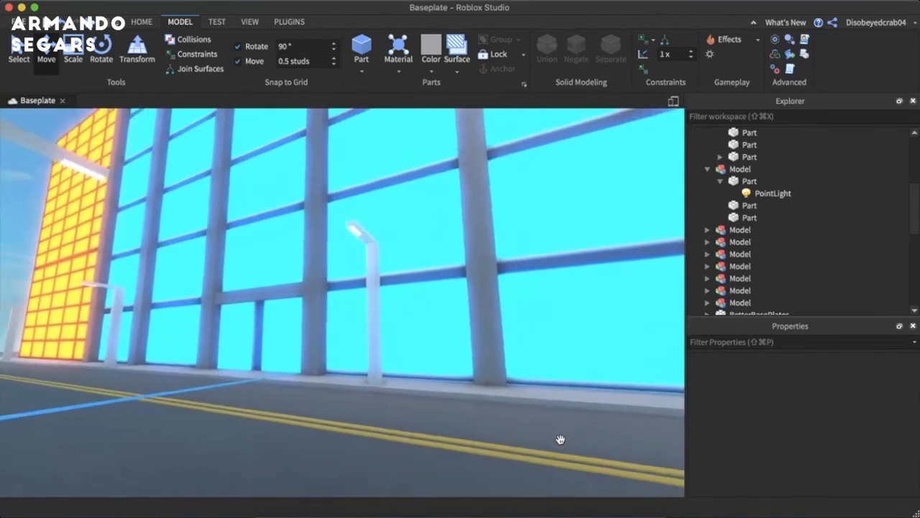
key(a)
right_drag(341, 293, 341, 293)
key(w)
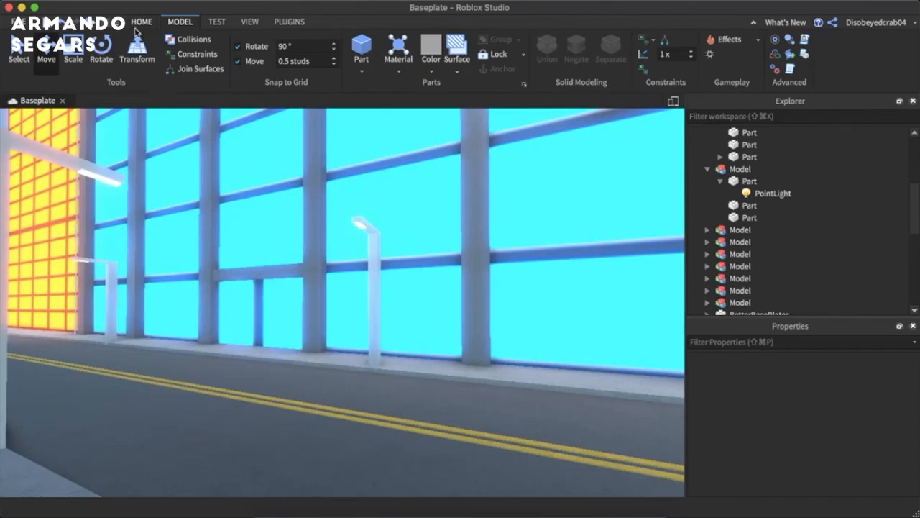
click(138, 25)
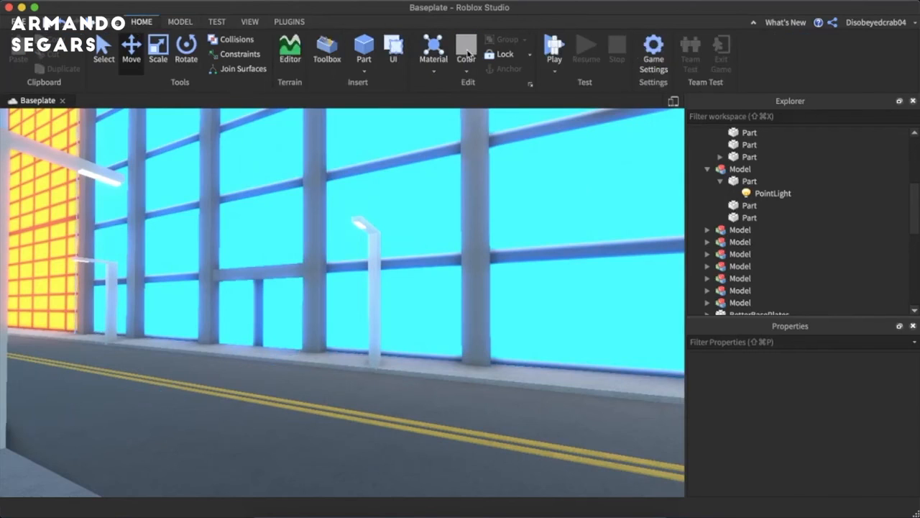